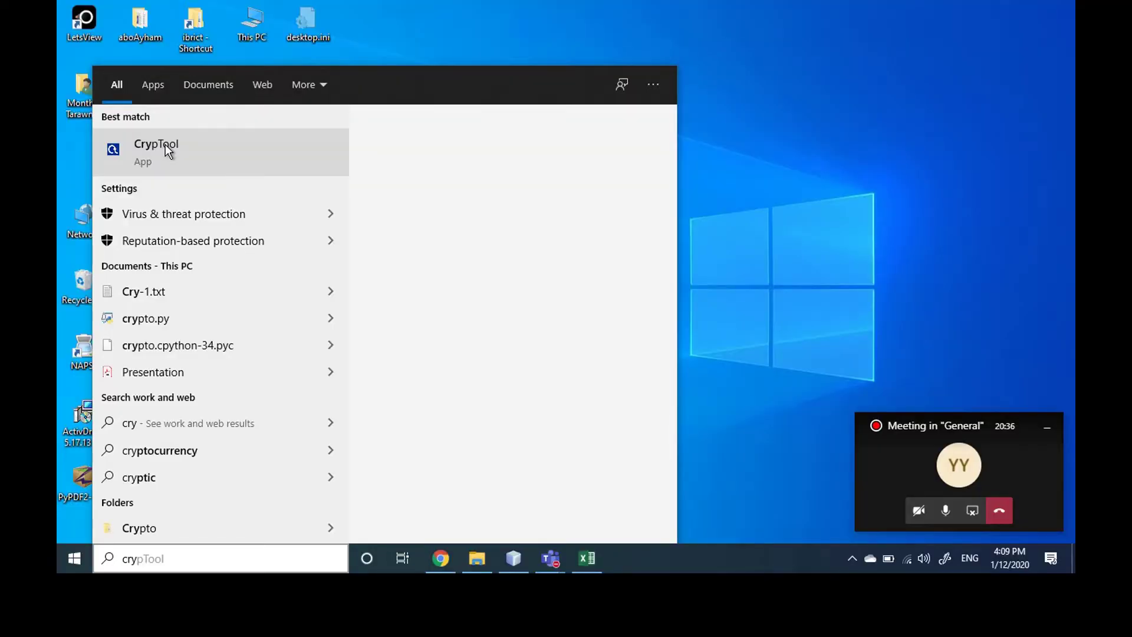
- Launch CrypTool 1.4.41 from its desktop icon
{"action": "left_click", "coordinate": [166, 146]}
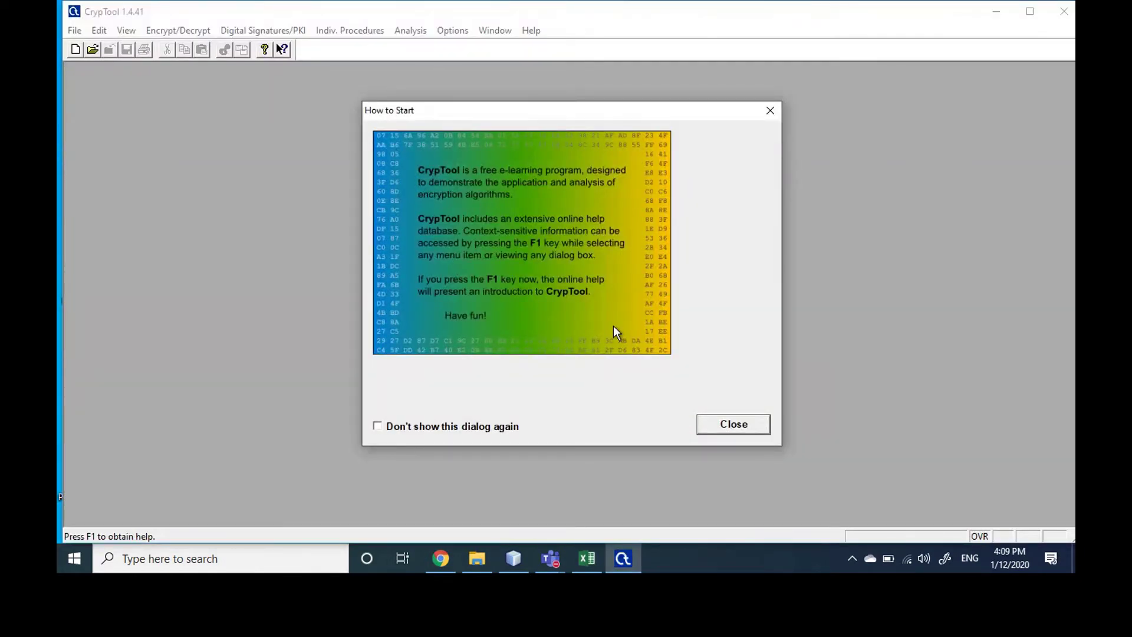
- Close the How to Start dialog to reveal the startingexample-en.txt document
{"action": "left_click", "coordinate": [745, 426]}
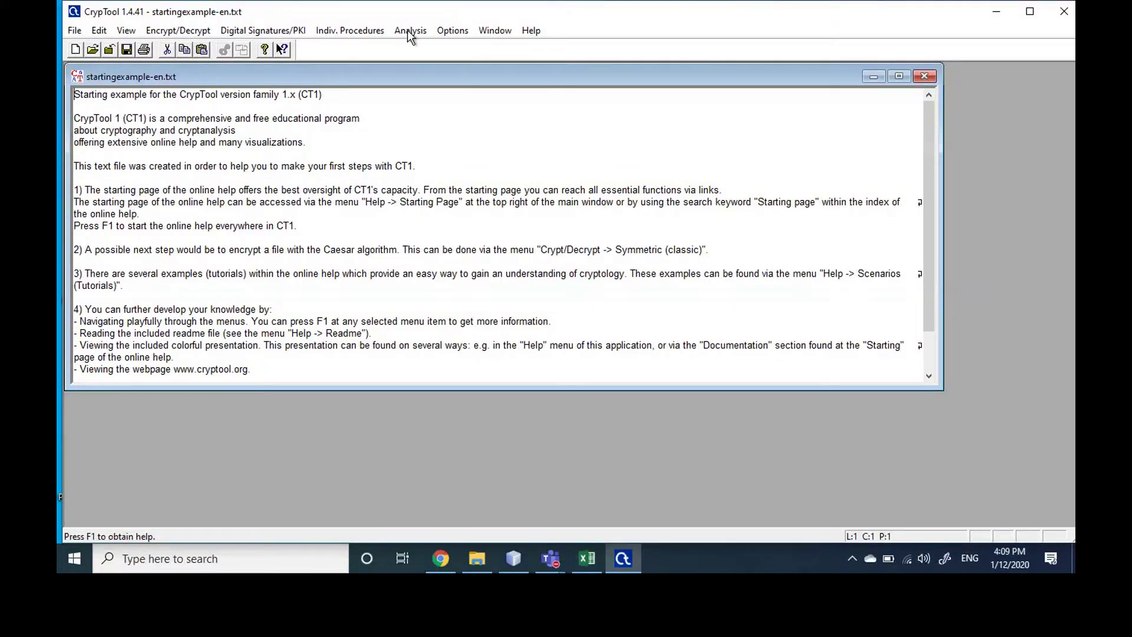
- Glance at the Digital Signatures/PKI menu, then drag-select the whole starting example text
{"action": "left_click", "coordinate": [276, 29]}
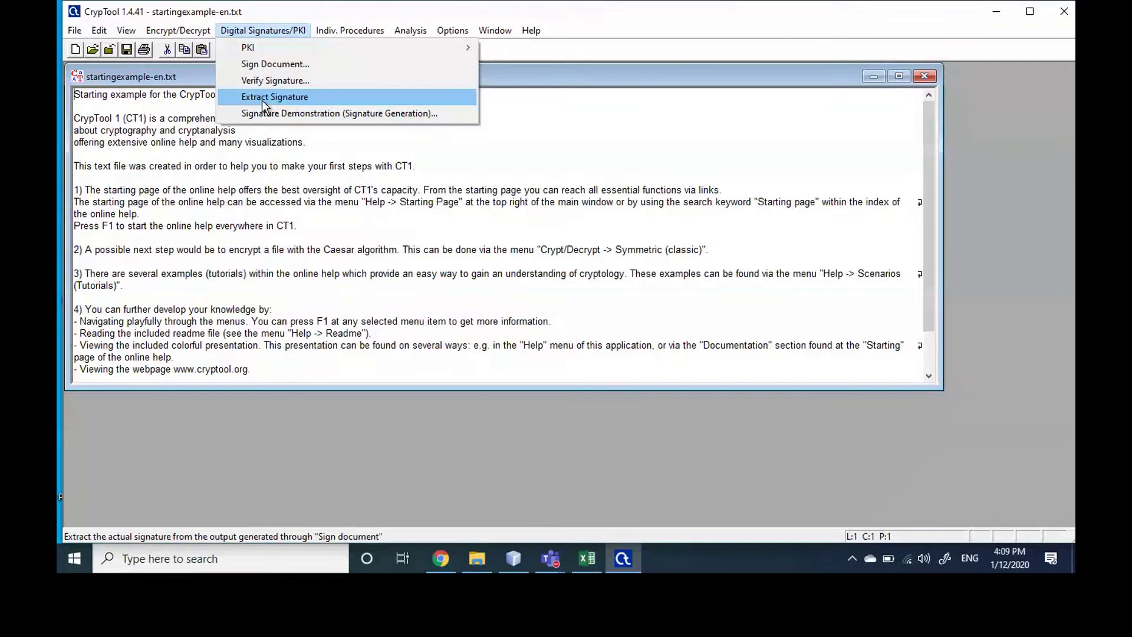
{"action": "left_click", "coordinate": [73, 95]}
{"action": "left_click_drag", "start_coordinate": [74, 95], "coordinate": [410, 386]}
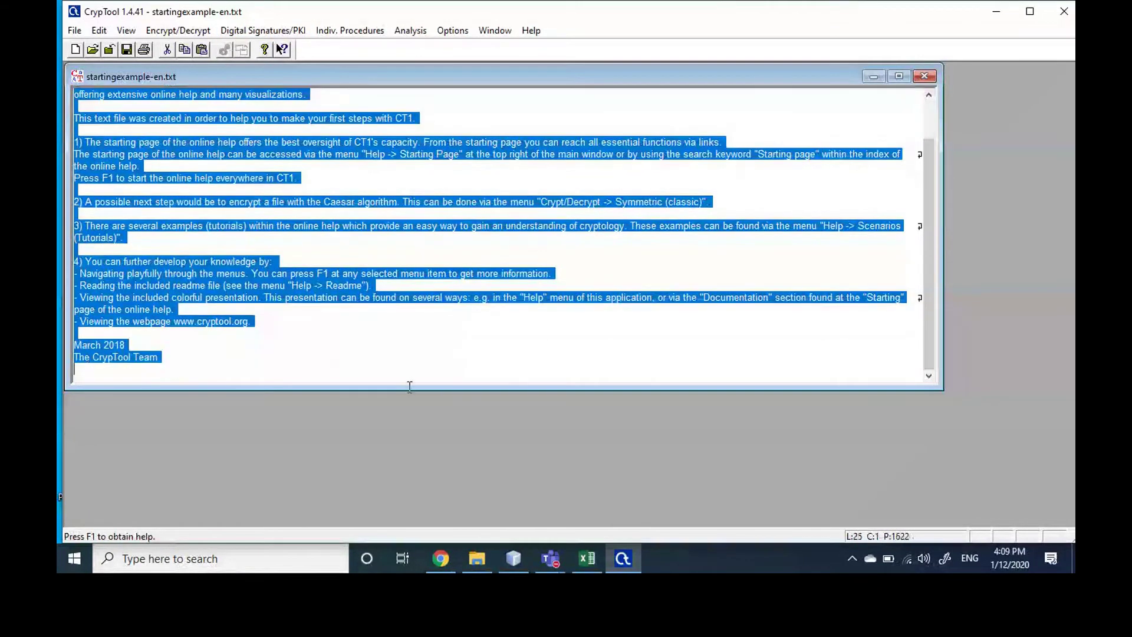
- Cancel the Open file dialog and start a new blank document instead
{"action": "left_click", "coordinate": [92, 52]}
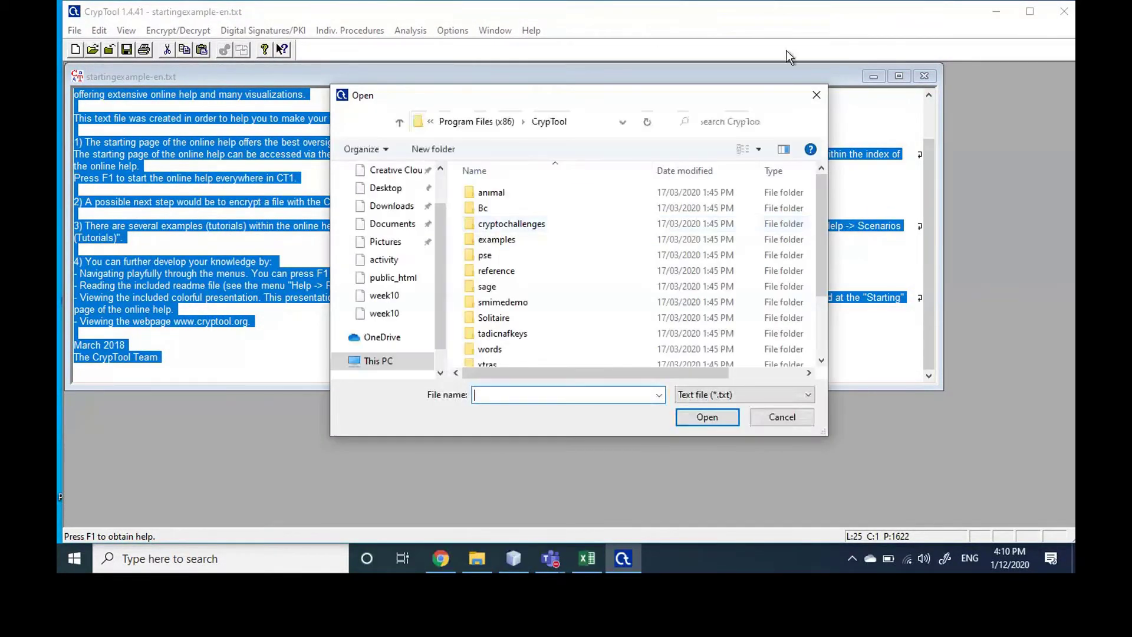
{"action": "left_click", "coordinate": [816, 96]}
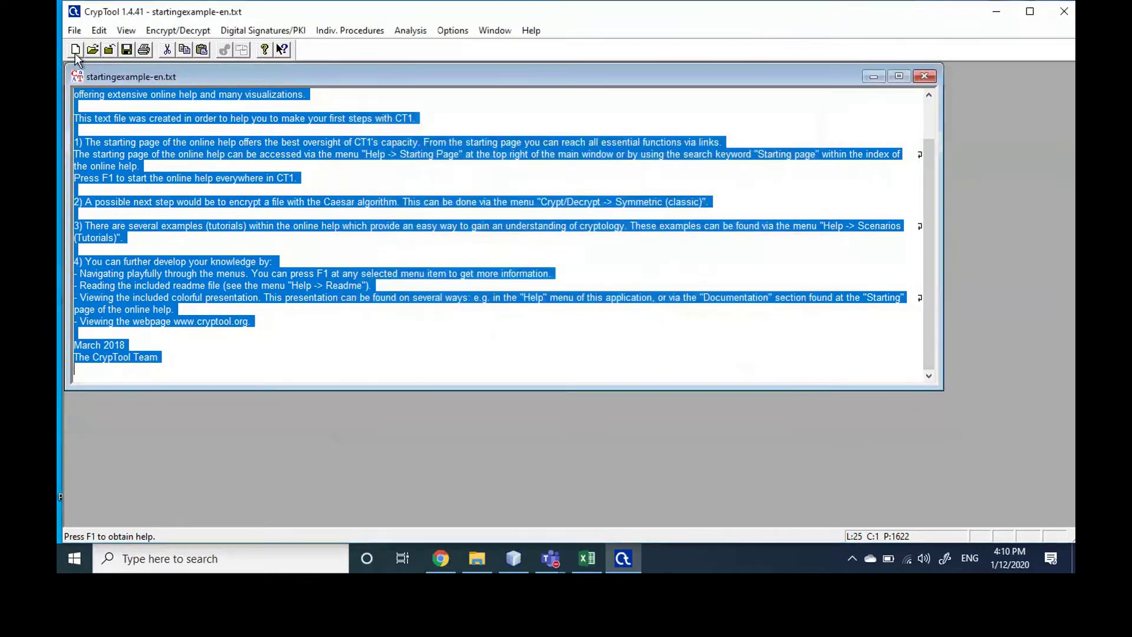
{"action": "left_click", "coordinate": [75, 50]}
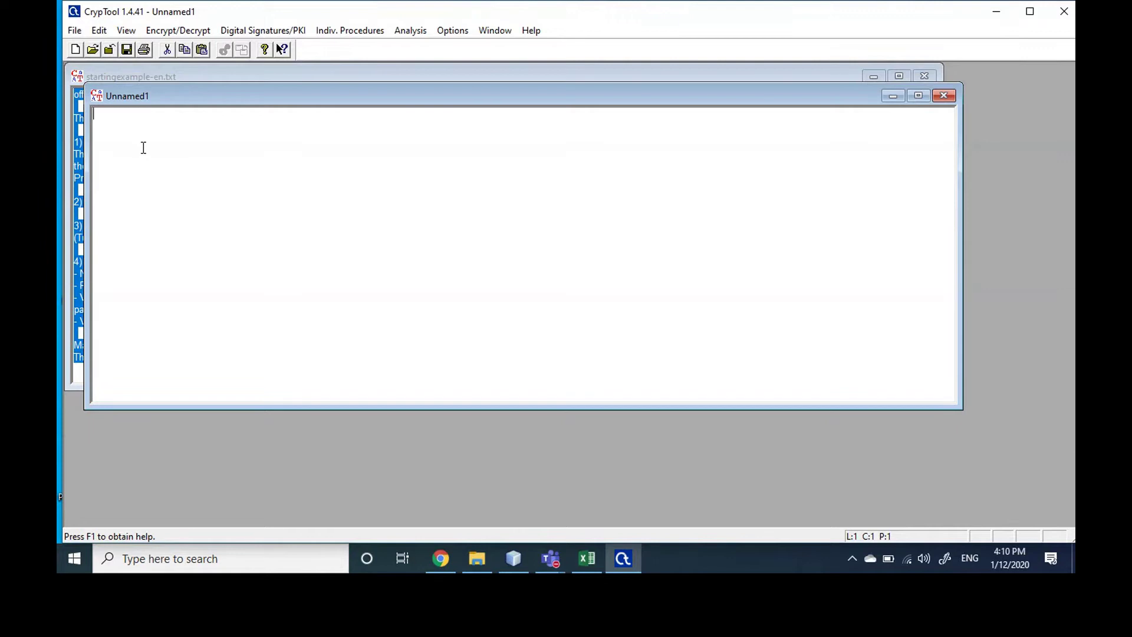
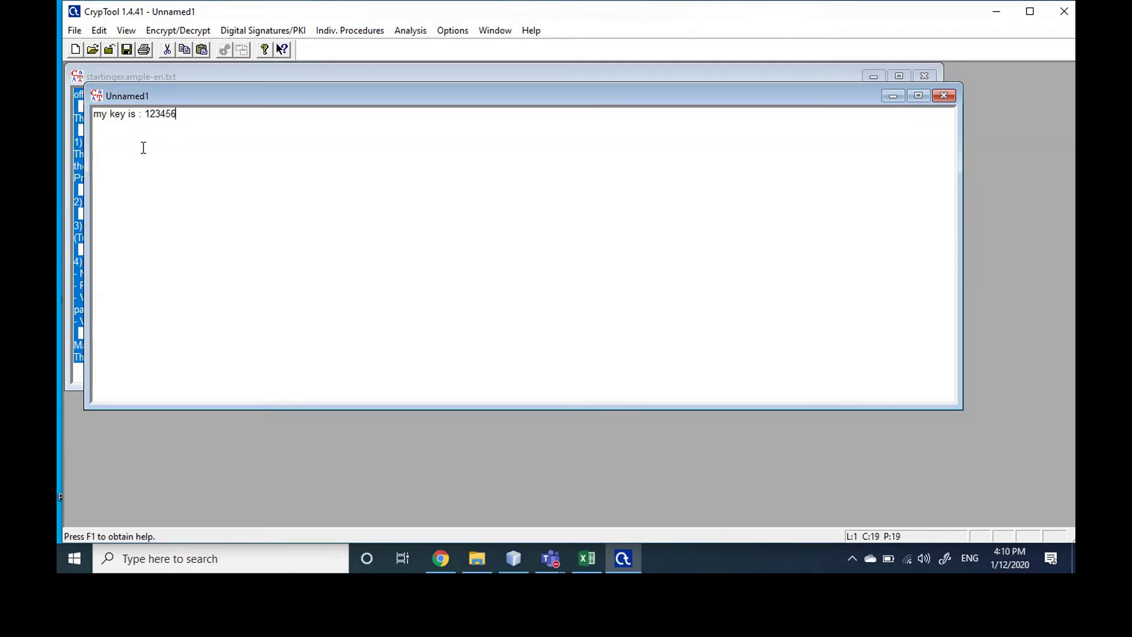
- Type the line 'my key is :' followed by a six-digit key value into Unnamed1
{"action": "left_click", "coordinate": [200, 33]}
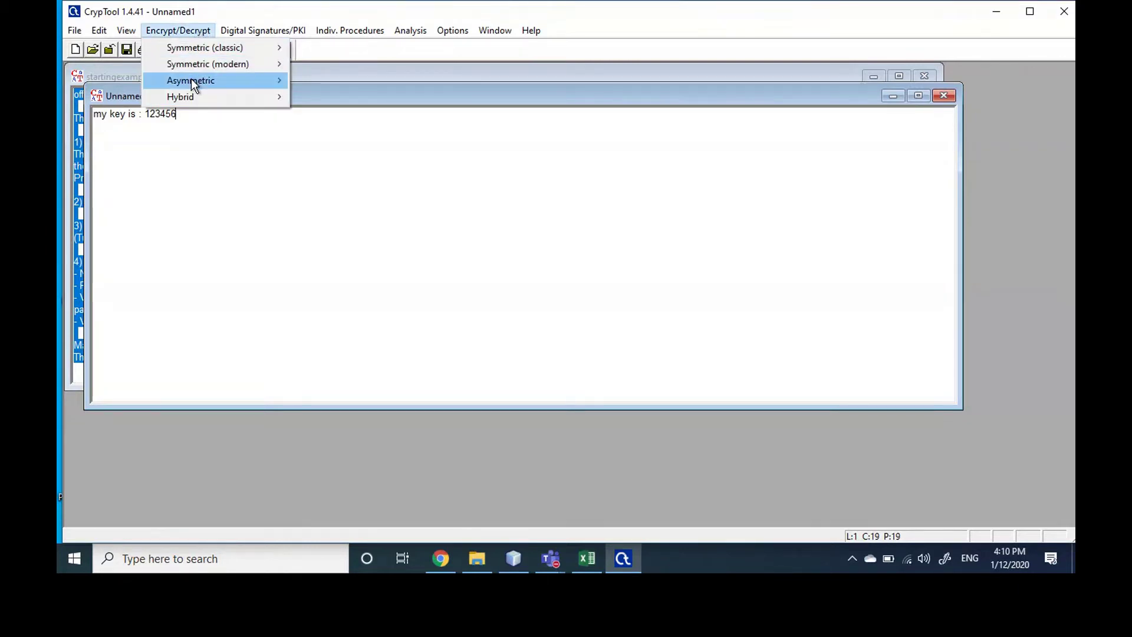
{"action": "mouse_move", "coordinate": [223, 83]}
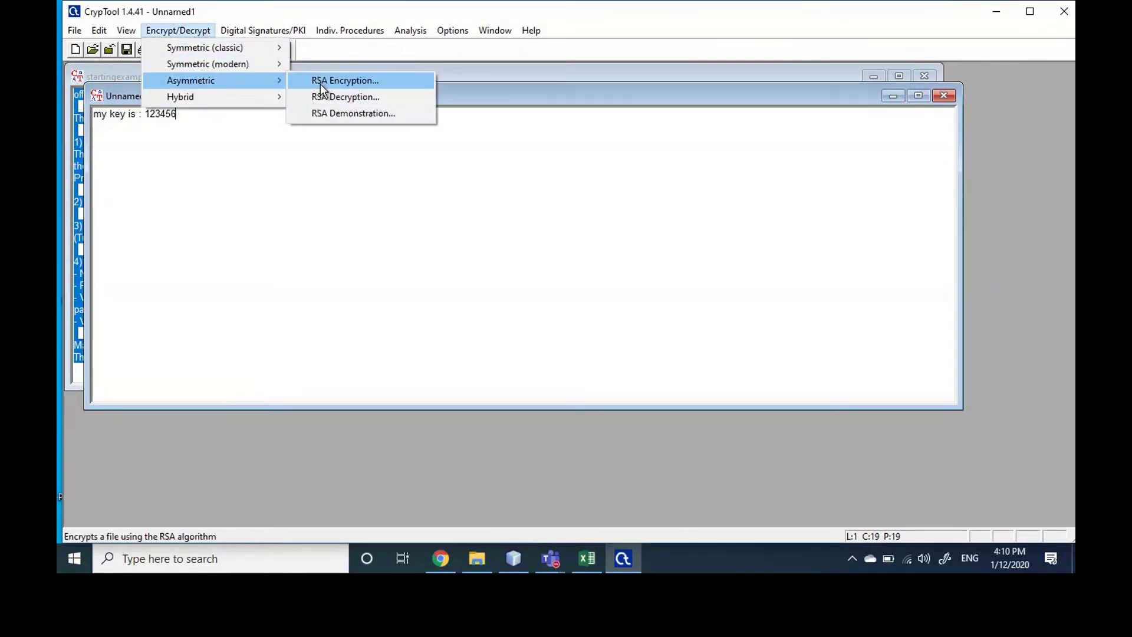
{"action": "left_click", "coordinate": [320, 84]}
{"action": "left_click", "coordinate": [407, 186]}
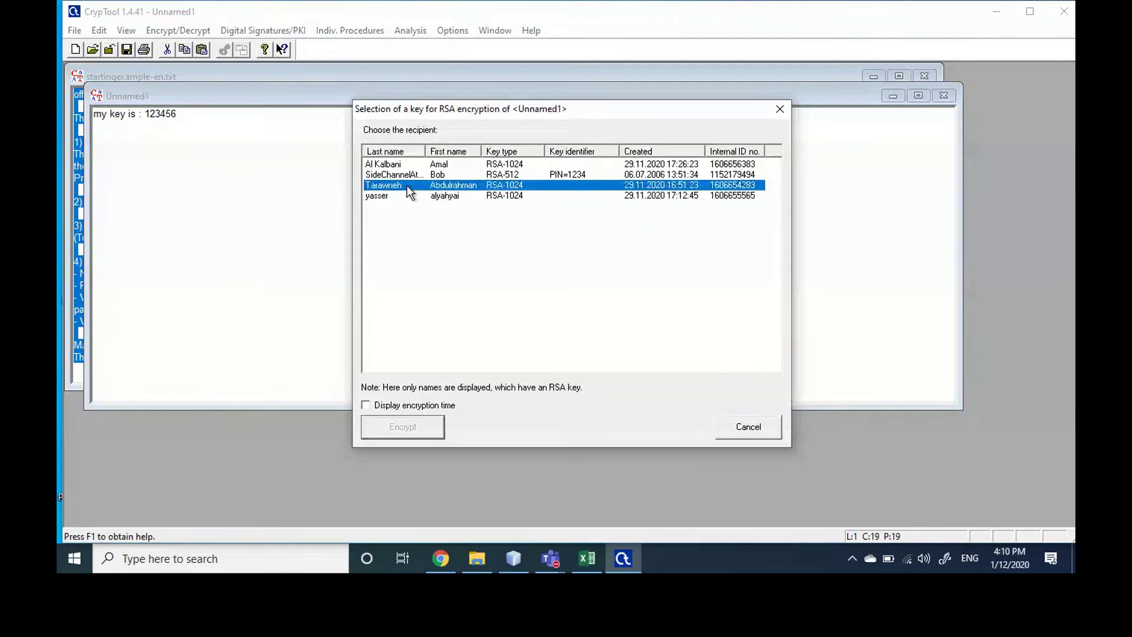
{"action": "left_click", "coordinate": [425, 427]}
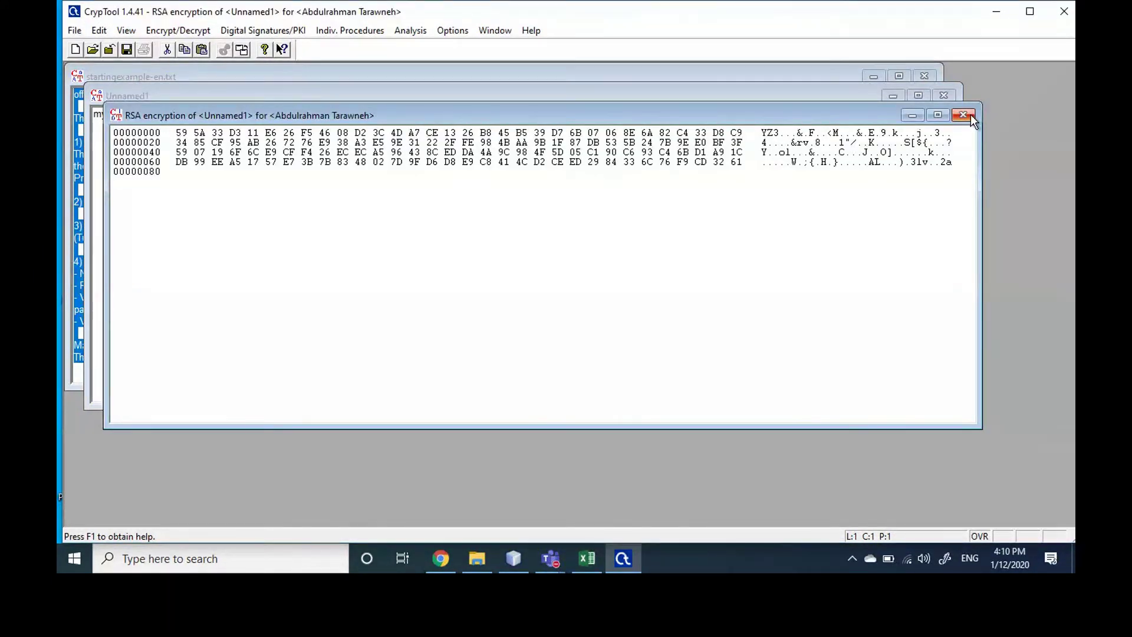
{"action": "left_click", "coordinate": [971, 116]}
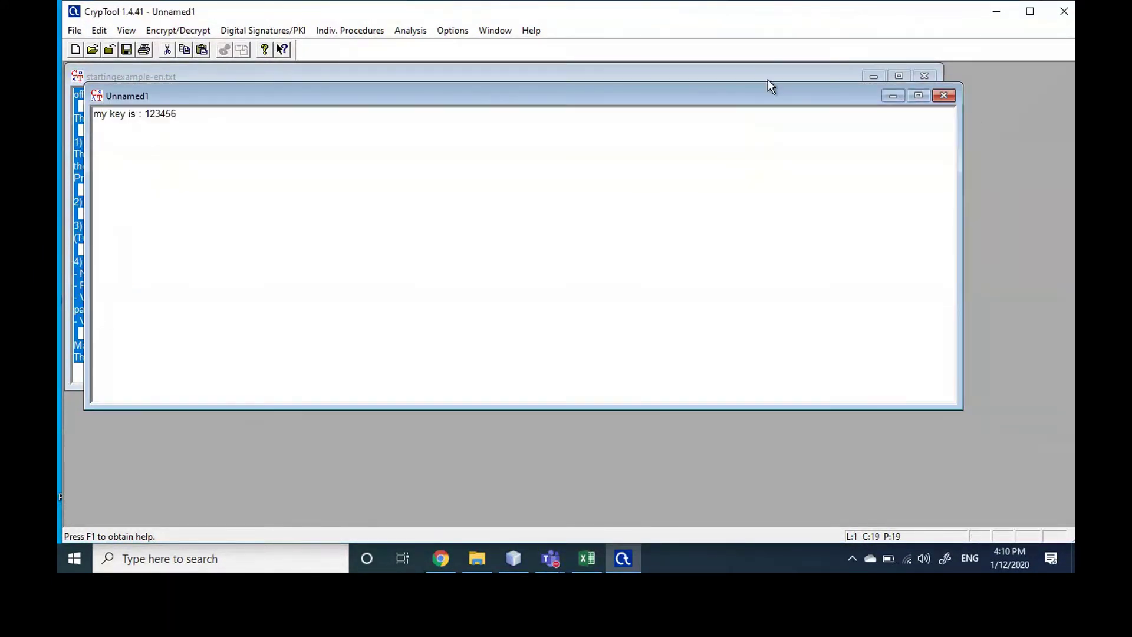
- Sign Unnamed1 with RSA and MD5 using the RSA-1024 key, entering the key's PIN
{"action": "left_click", "coordinate": [302, 33]}
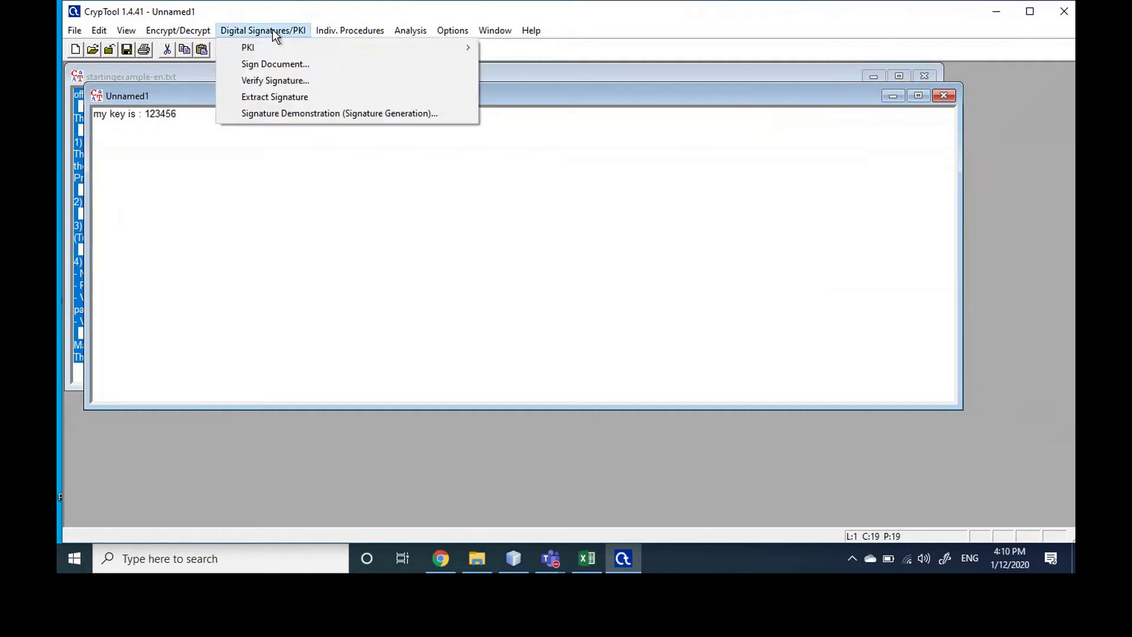
{"action": "left_click", "coordinate": [274, 64]}
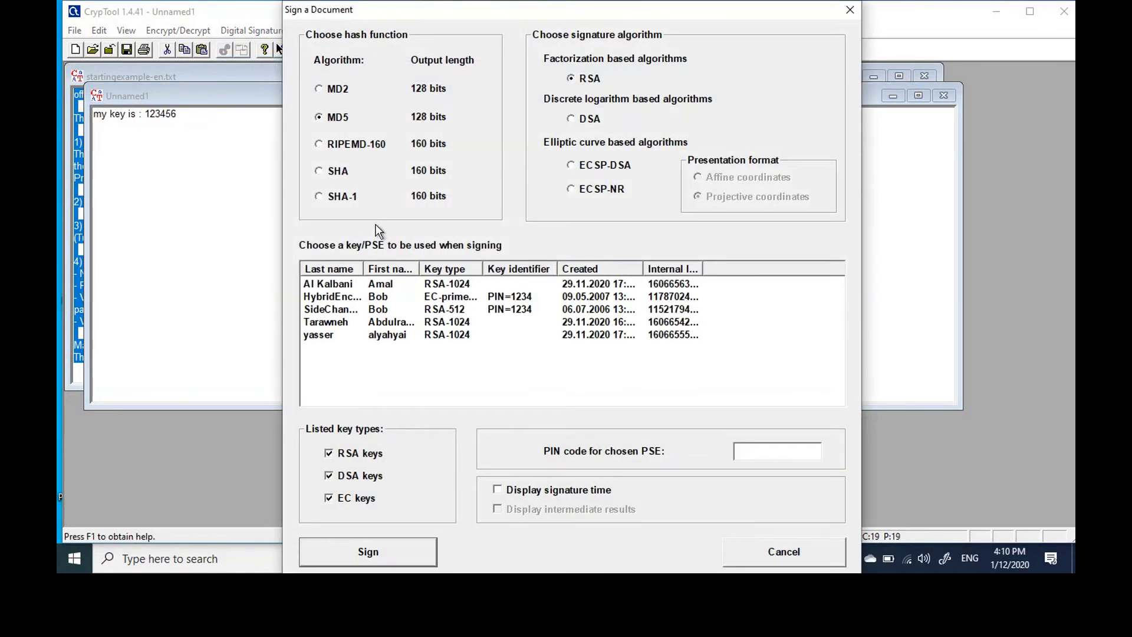
{"action": "left_click", "coordinate": [336, 325]}
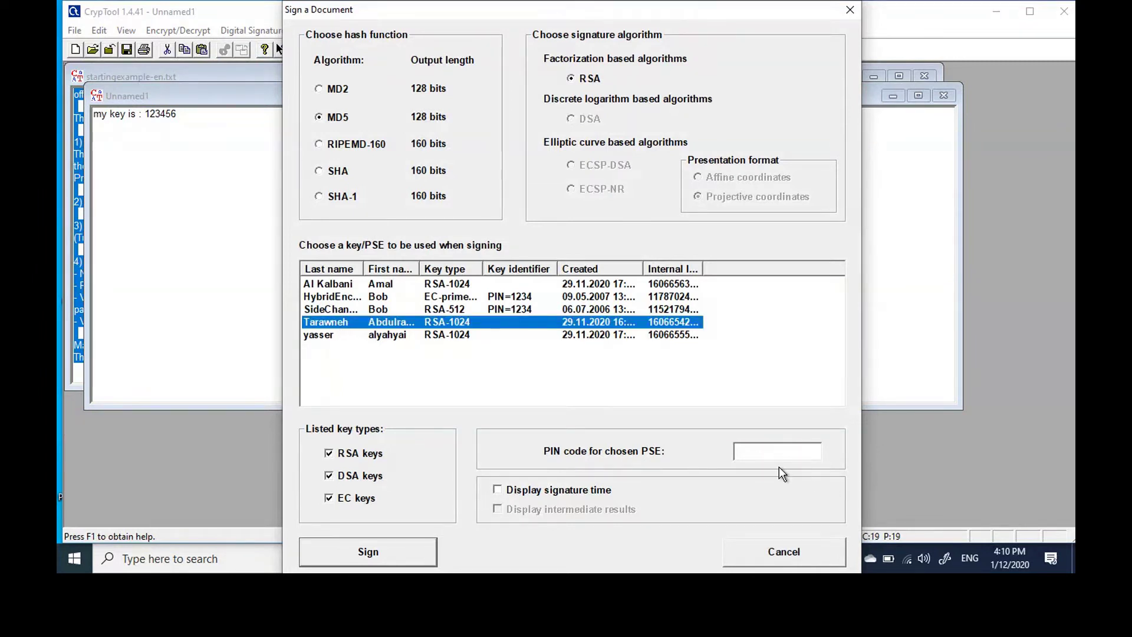
{"action": "left_click", "coordinate": [766, 453]}
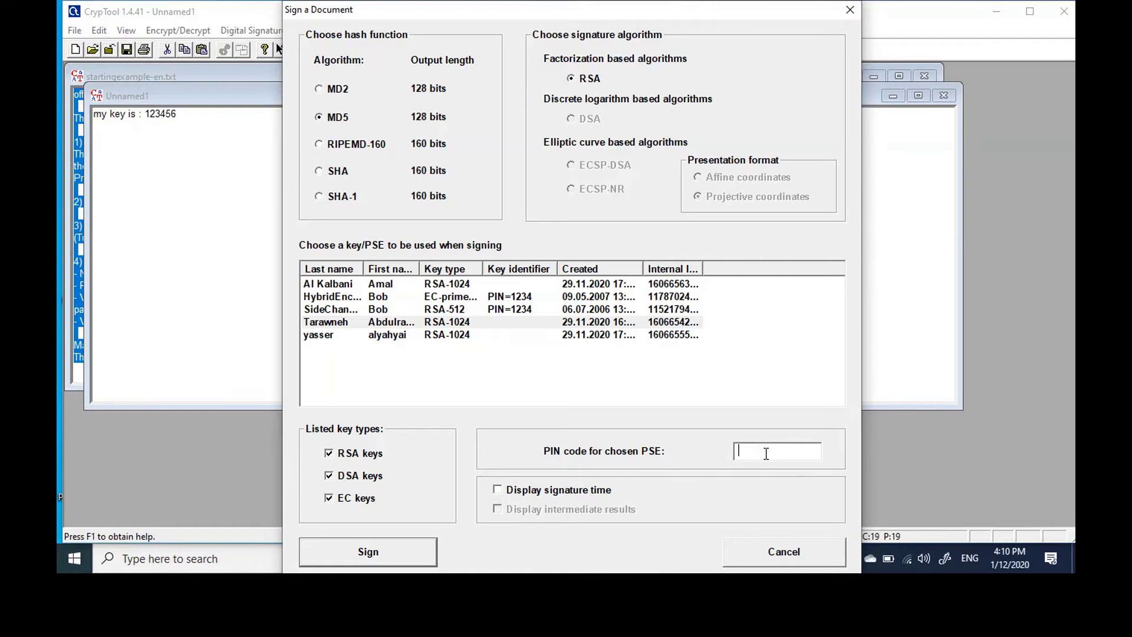
{"action": "left_click", "coordinate": [415, 548]}
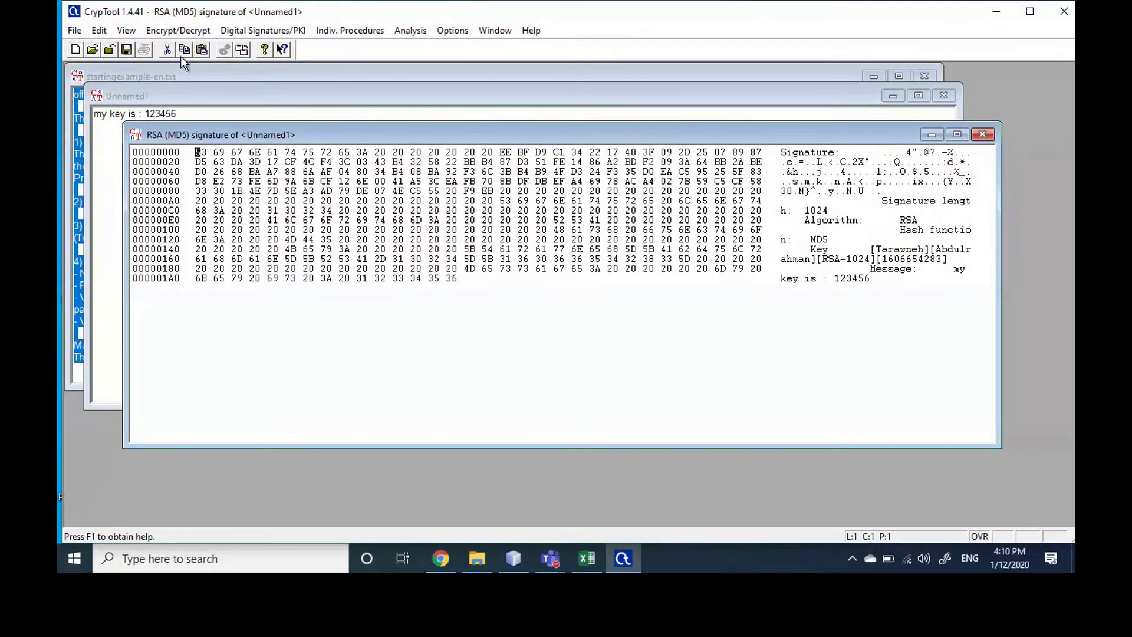
{"action": "left_click", "coordinate": [230, 32]}
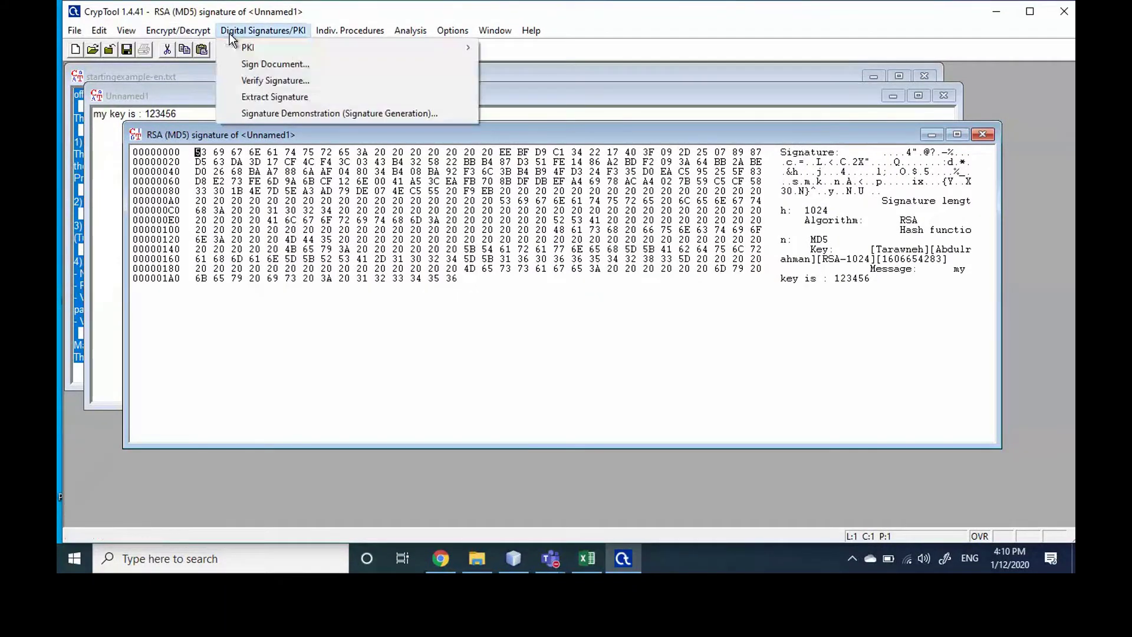
{"action": "left_click", "coordinate": [254, 81]}
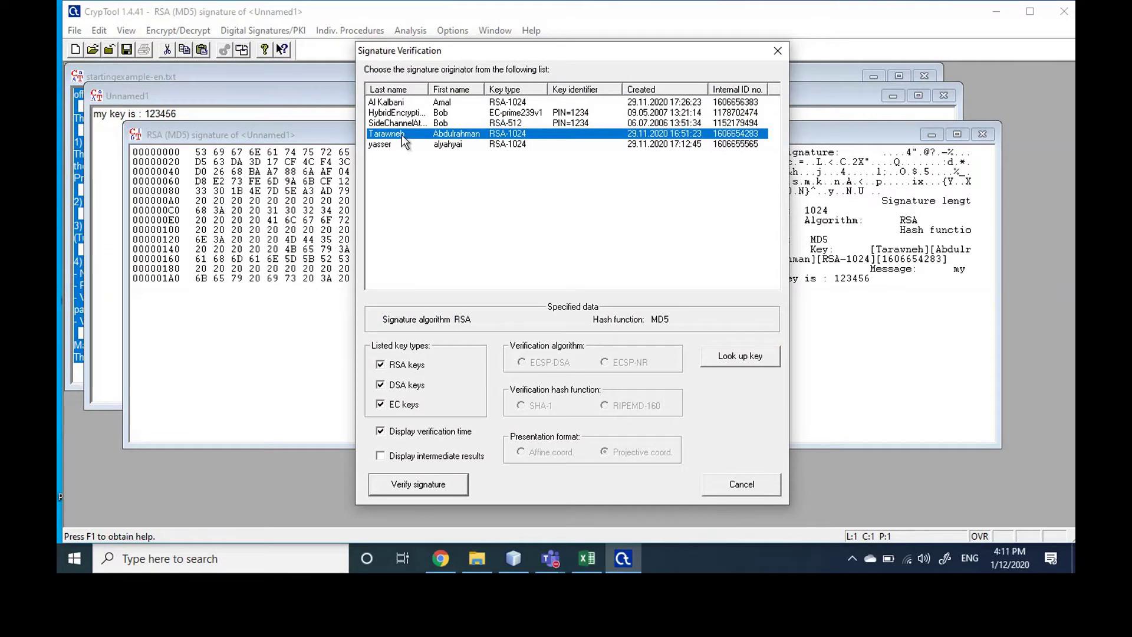
{"action": "left_click", "coordinate": [437, 484]}
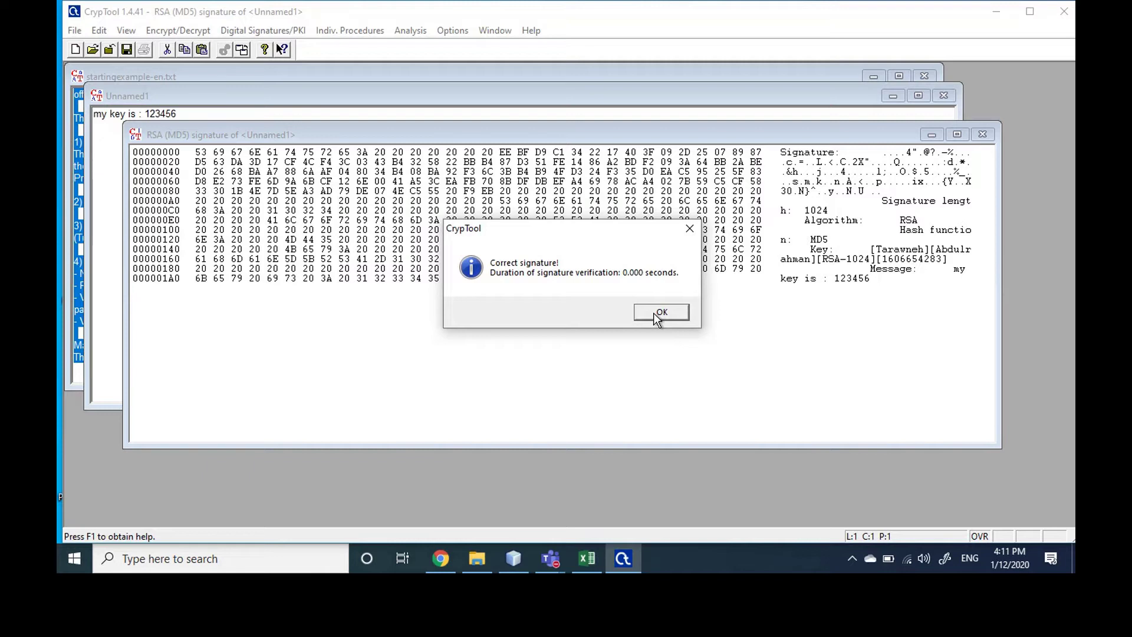
{"action": "left_click", "coordinate": [660, 313]}
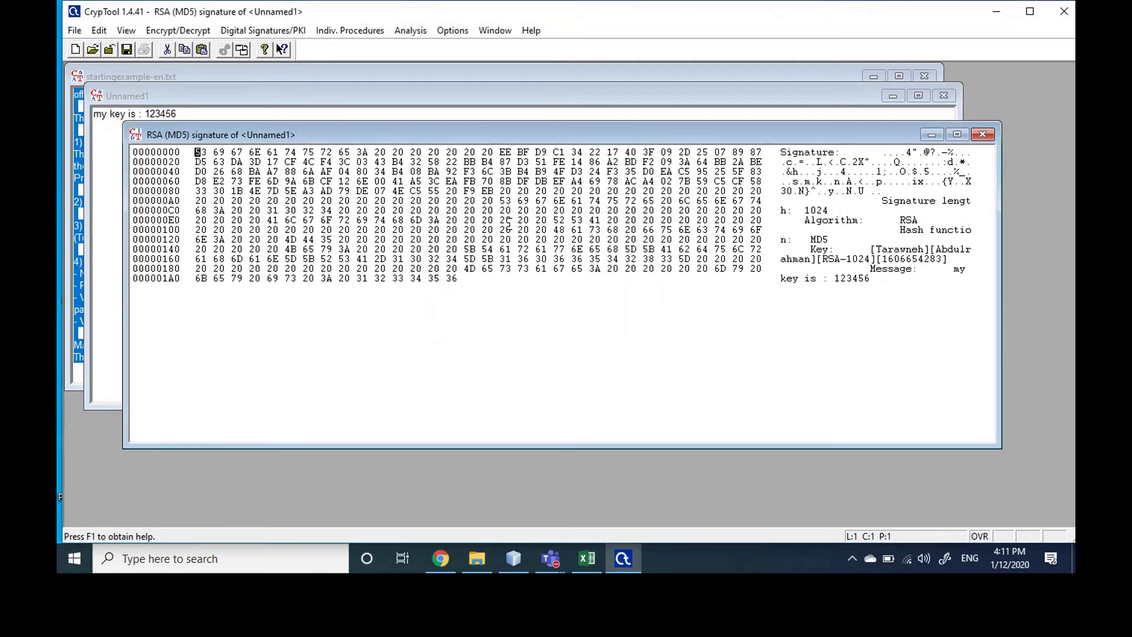
- Re-verify the RSA (MD5) signature against the chosen key and dismiss 'Correct signature!'
{"action": "left_click", "coordinate": [244, 31]}
{"action": "mouse_move", "coordinate": [257, 49]}
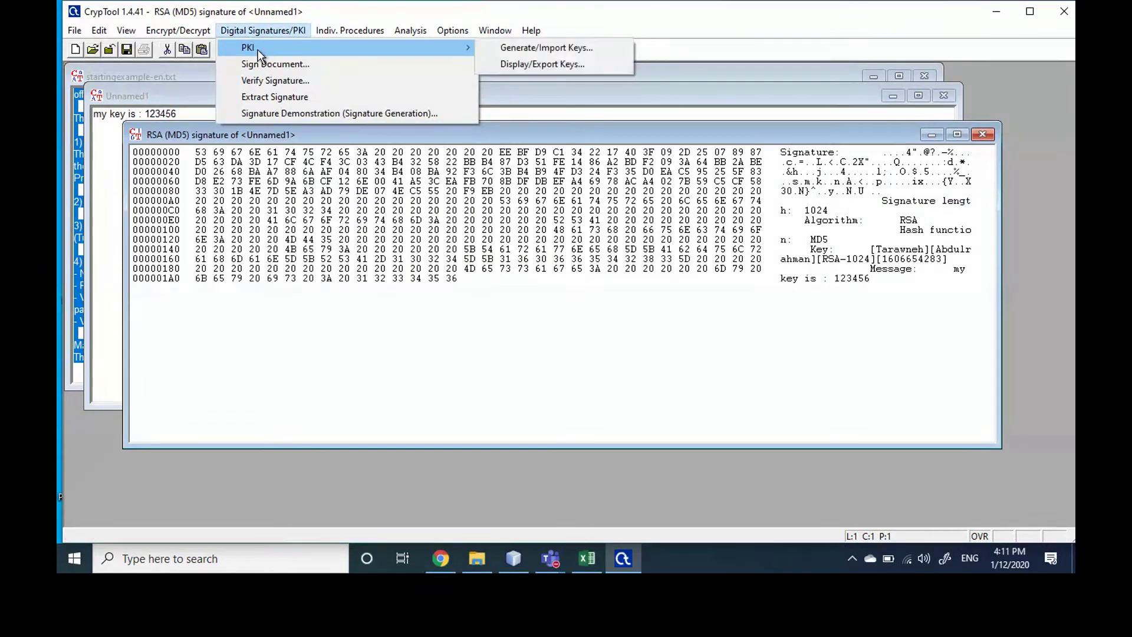
{"action": "left_click", "coordinate": [268, 81]}
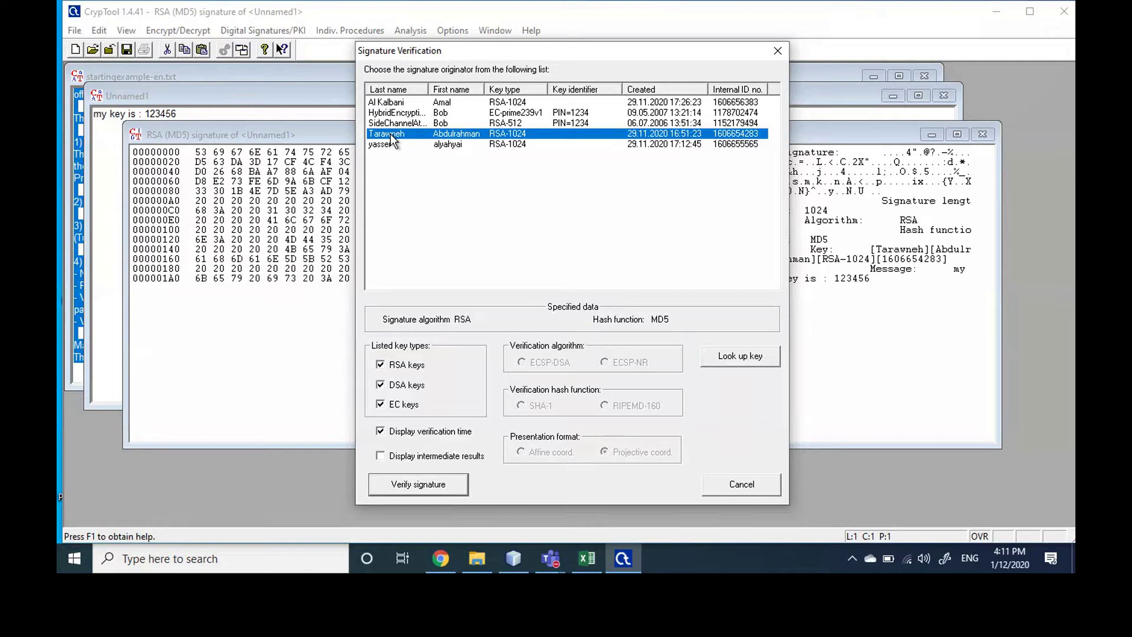
{"action": "left_click", "coordinate": [419, 484]}
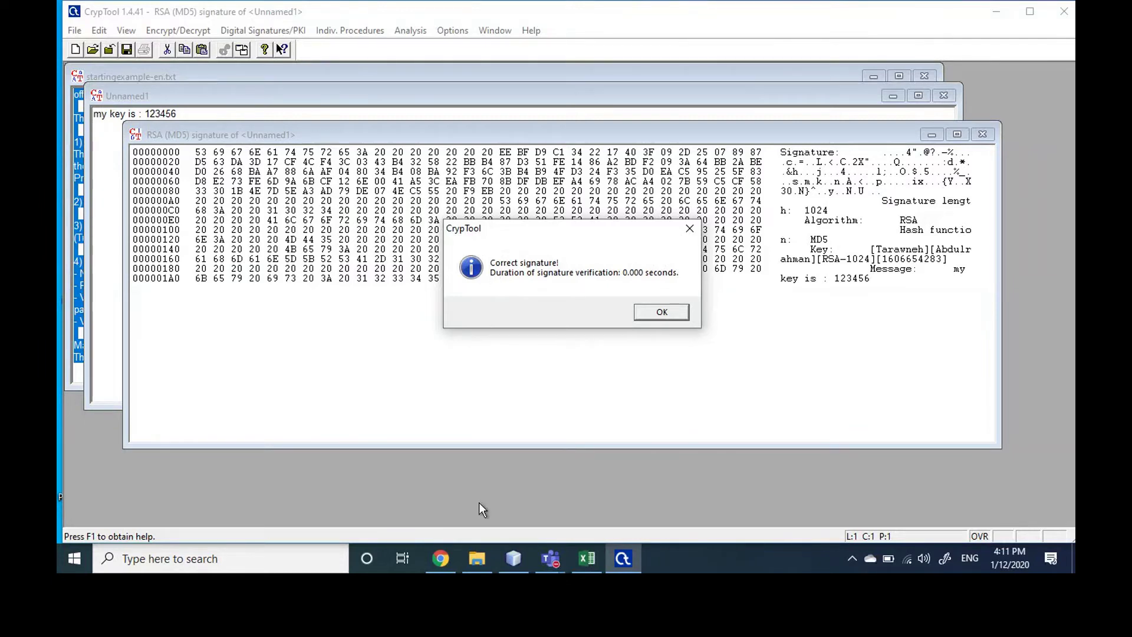
{"action": "key", "text": "Return"}
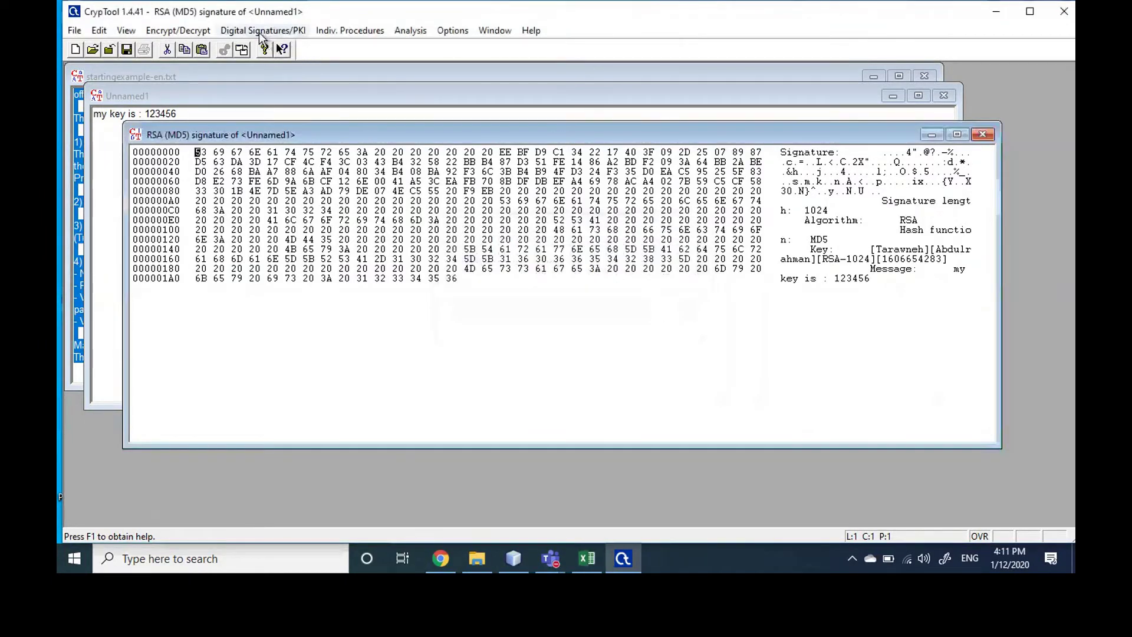
{"action": "left_click", "coordinate": [258, 30]}
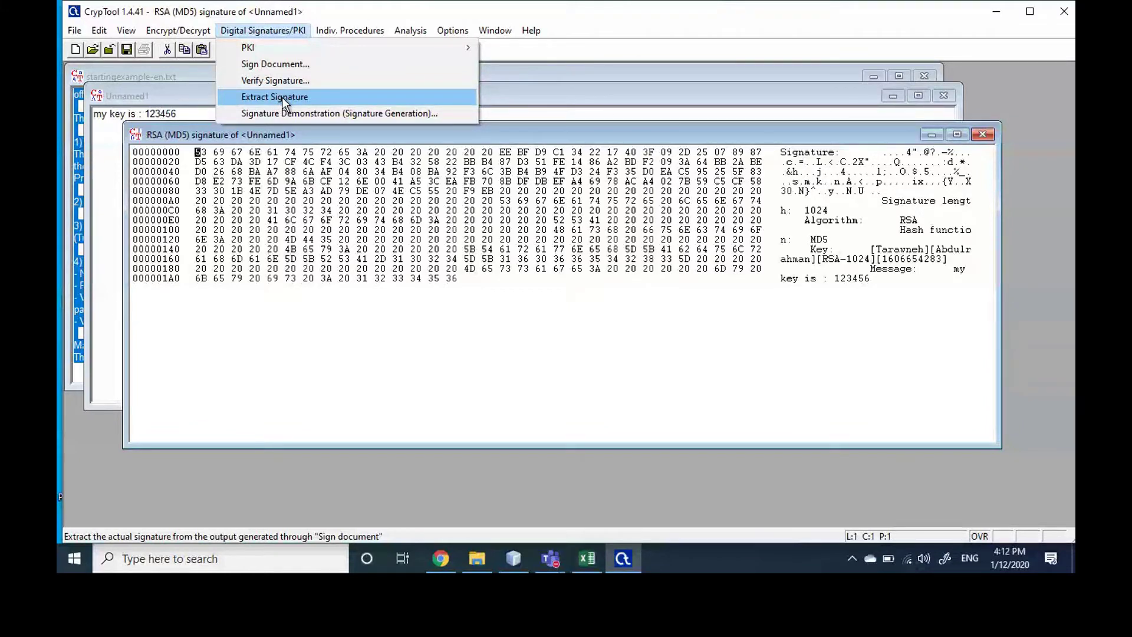
- Extract the signature, open and close Signature Verification without verifying, then close Extracted Signature
{"action": "left_click", "coordinate": [283, 100]}
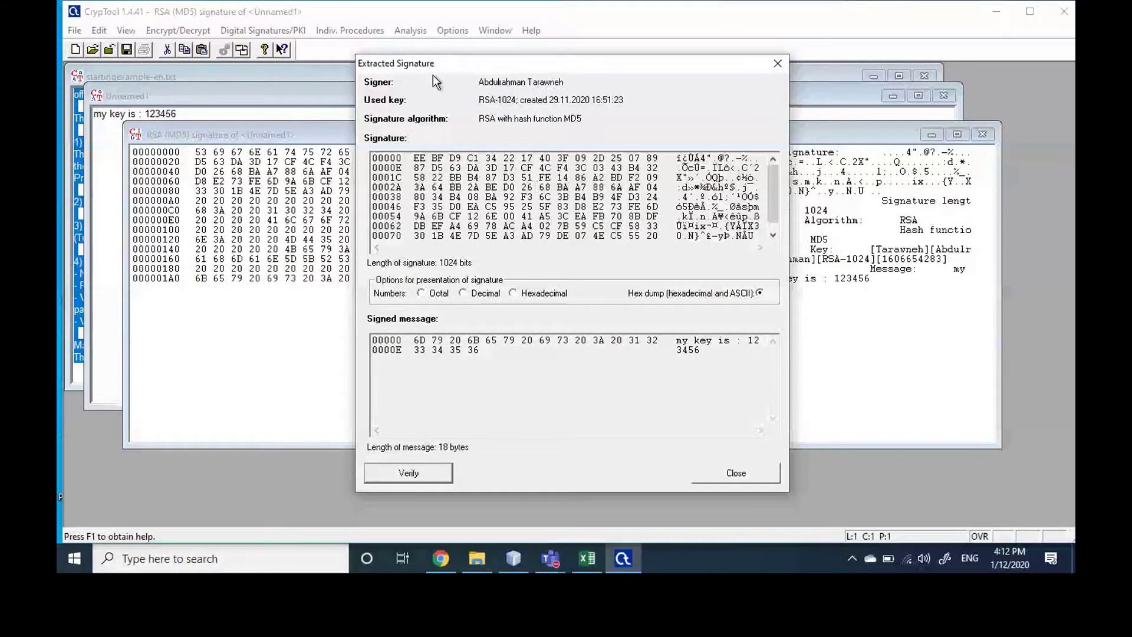
{"action": "left_click", "coordinate": [777, 64]}
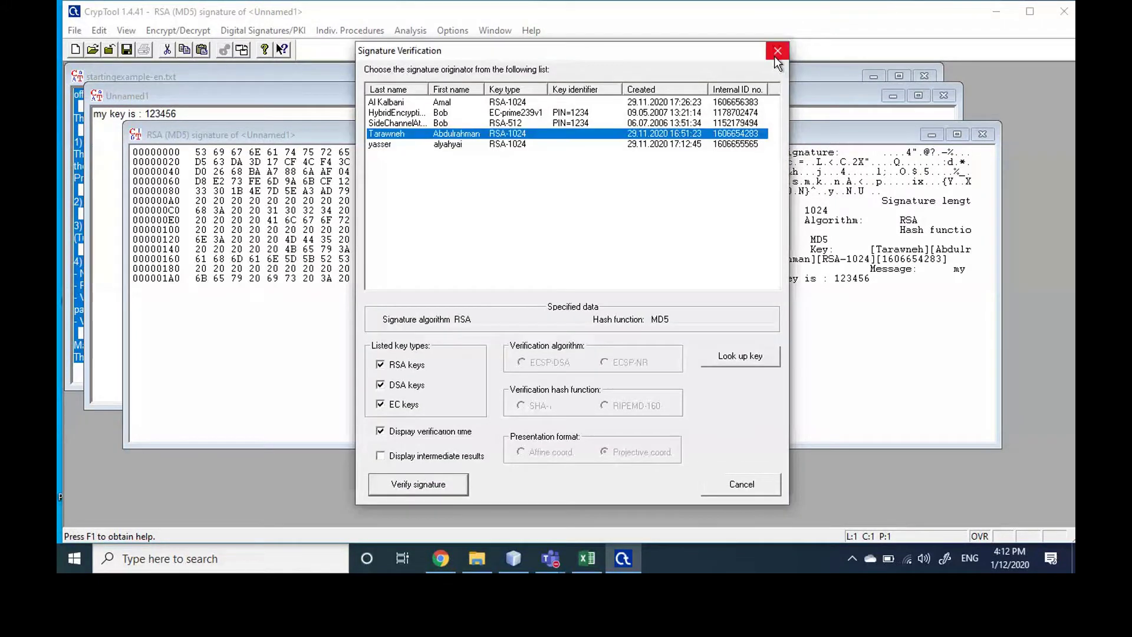
{"action": "left_click", "coordinate": [775, 56]}
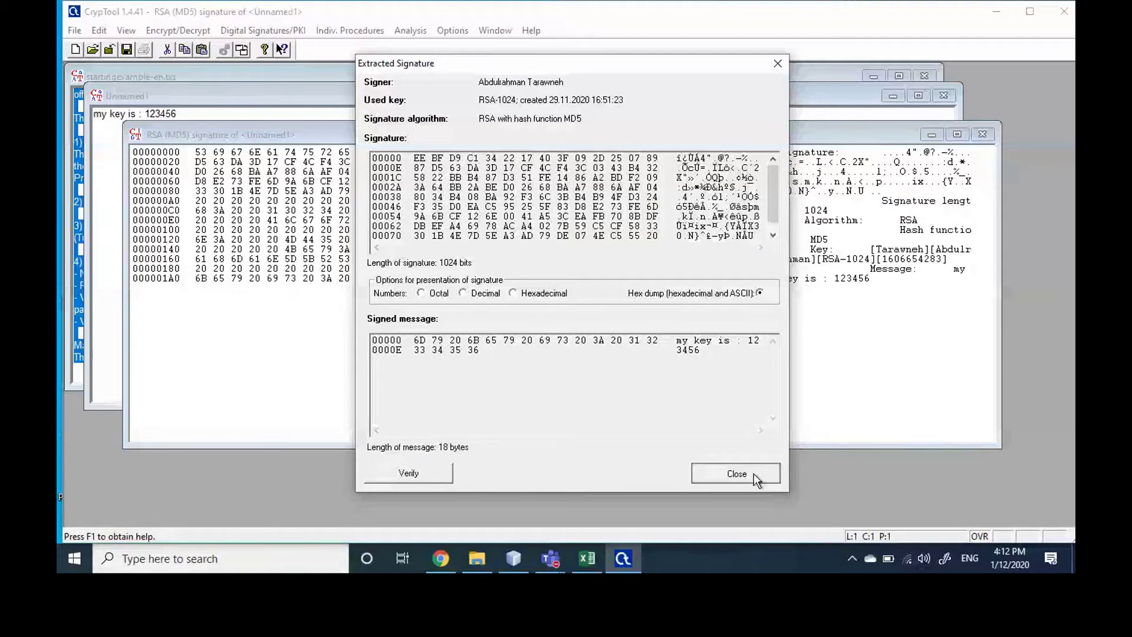
{"action": "left_click", "coordinate": [736, 474]}
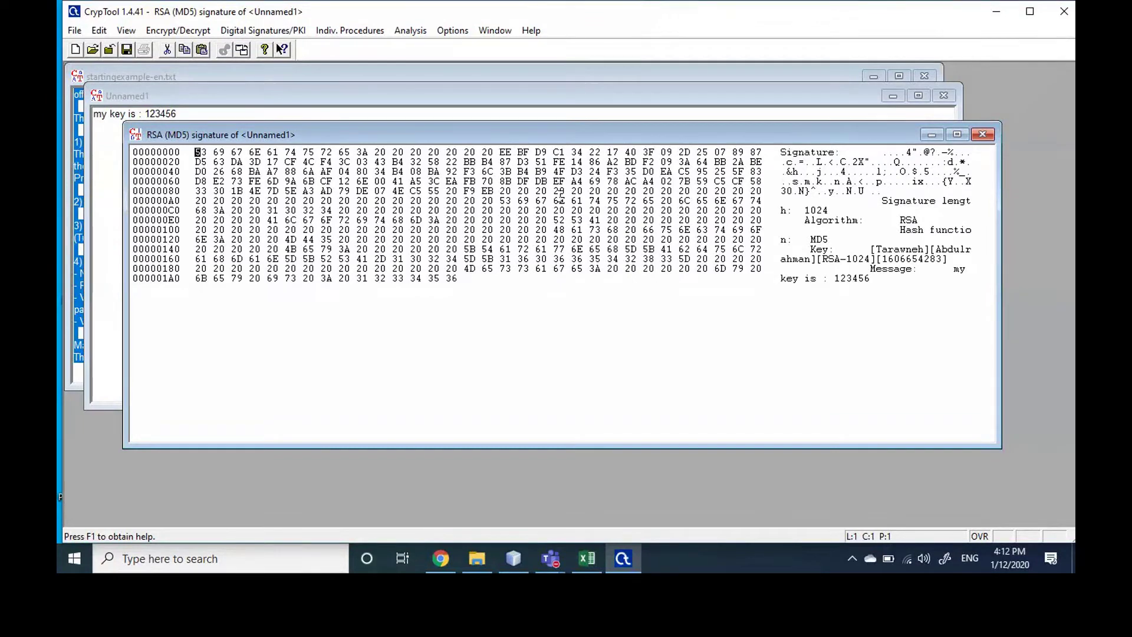
- Nudge the RSA (MD5) signature window lower-left and open the Digital Signatures/PKI menu
{"action": "mouse_move", "coordinate": [335, 137]}
{"action": "left_mouse_down"}
{"action": "mouse_move", "coordinate": [313, 159]}
{"action": "mouse_move", "coordinate": [306, 227]}
{"action": "mouse_move", "coordinate": [309, 164]}
{"action": "mouse_move", "coordinate": [322, 147]}
{"action": "left_mouse_up"}
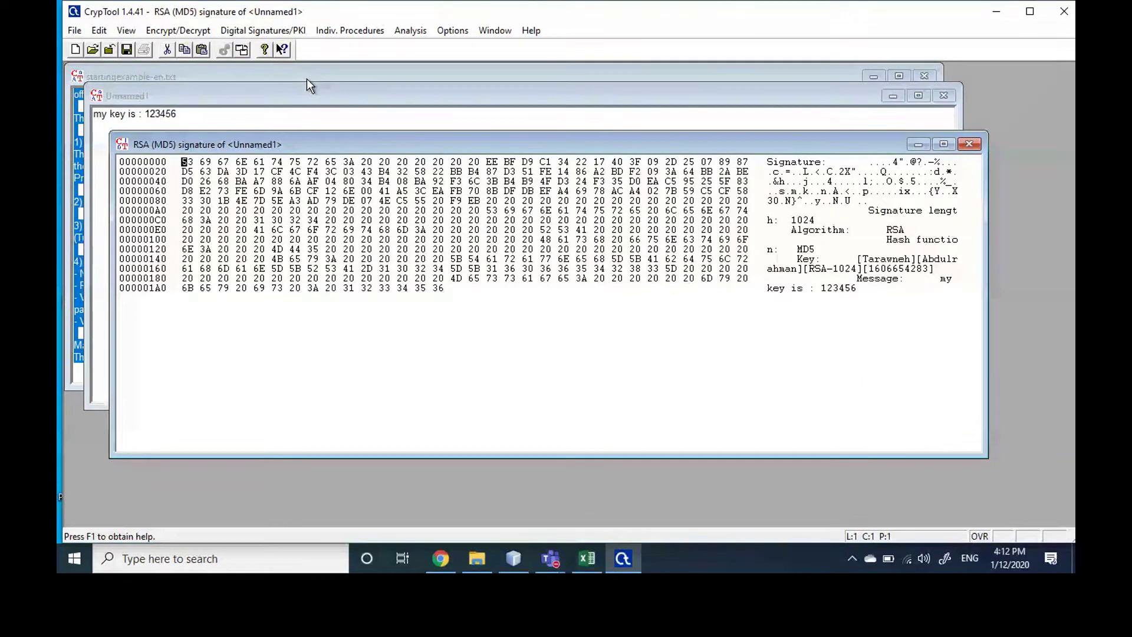
{"action": "left_click", "coordinate": [253, 34]}
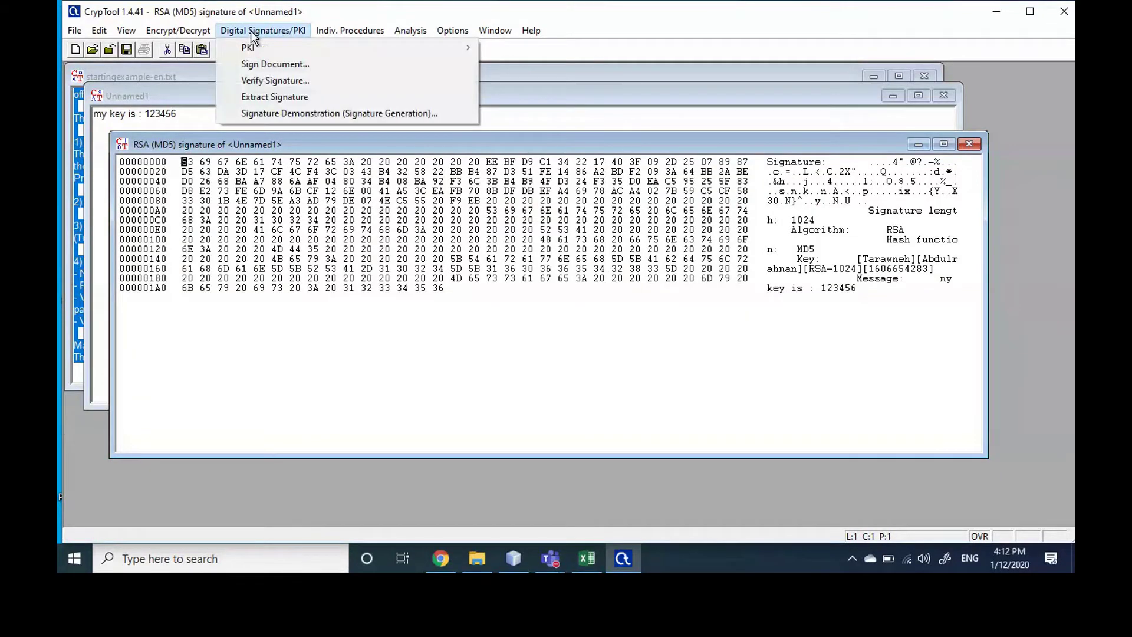
- Extract the signature and highlight its signer, RSA-1024 key size and RSA with MD5 algorithm
{"action": "left_click", "coordinate": [268, 95]}
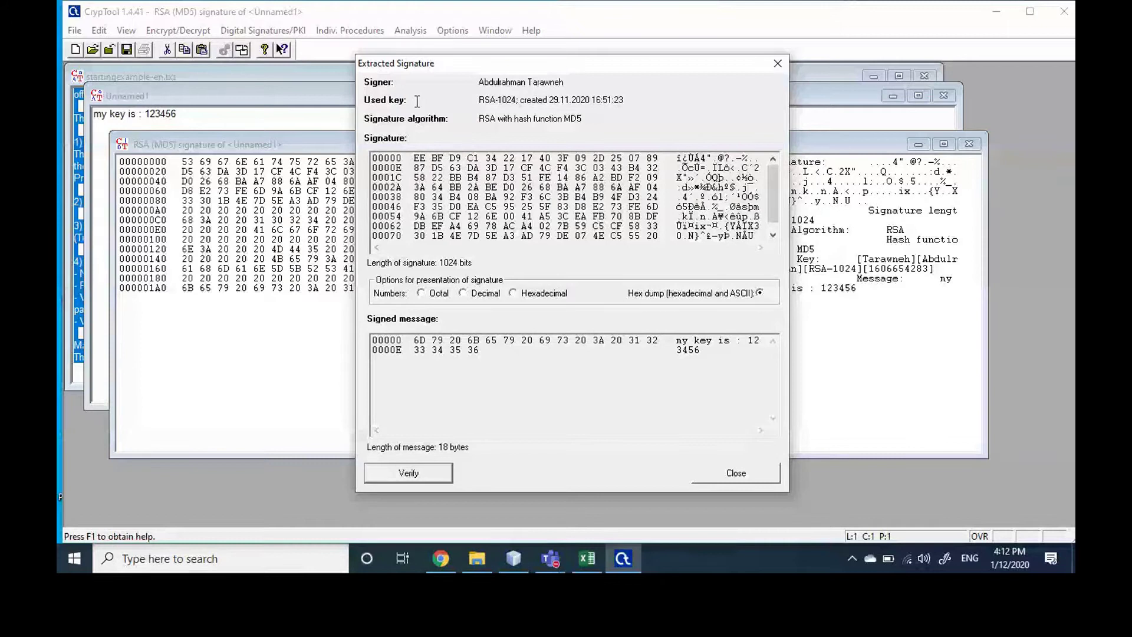
{"action": "left_click_drag", "start_coordinate": [464, 65], "coordinate": [395, 52]}
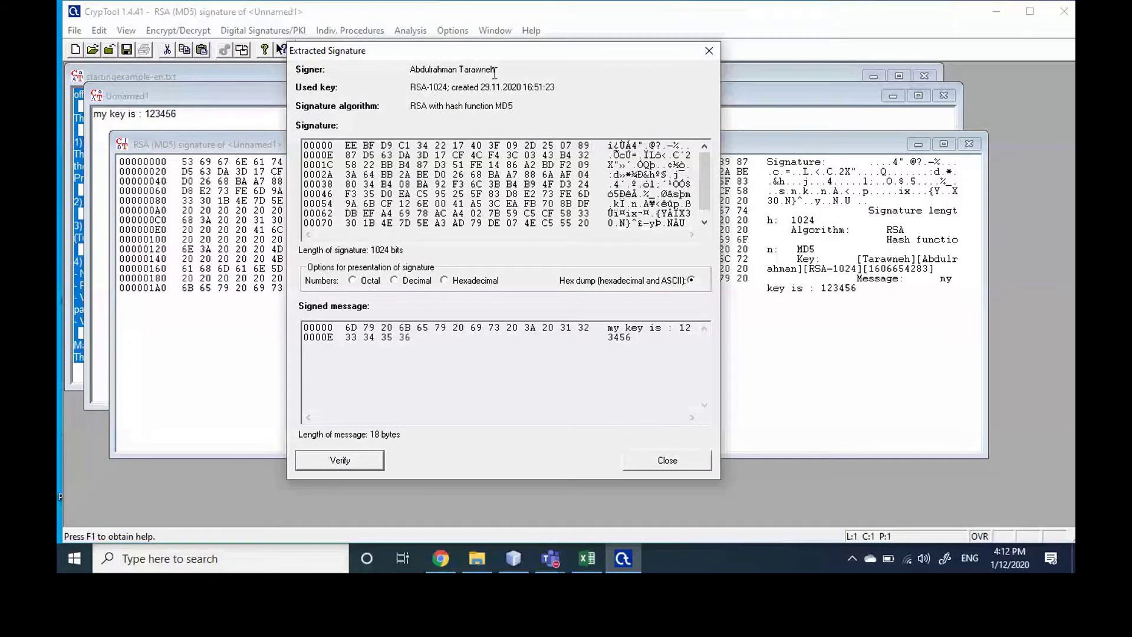
{"action": "left_click_drag", "start_coordinate": [296, 69], "coordinate": [370, 71]}
{"action": "mouse_move", "coordinate": [428, 86]}
{"action": "left_mouse_down"}
{"action": "mouse_move", "coordinate": [446, 85]}
{"action": "mouse_move", "coordinate": [421, 87]}
{"action": "left_mouse_up"}
{"action": "left_click_drag", "start_coordinate": [553, 87], "coordinate": [532, 87]}
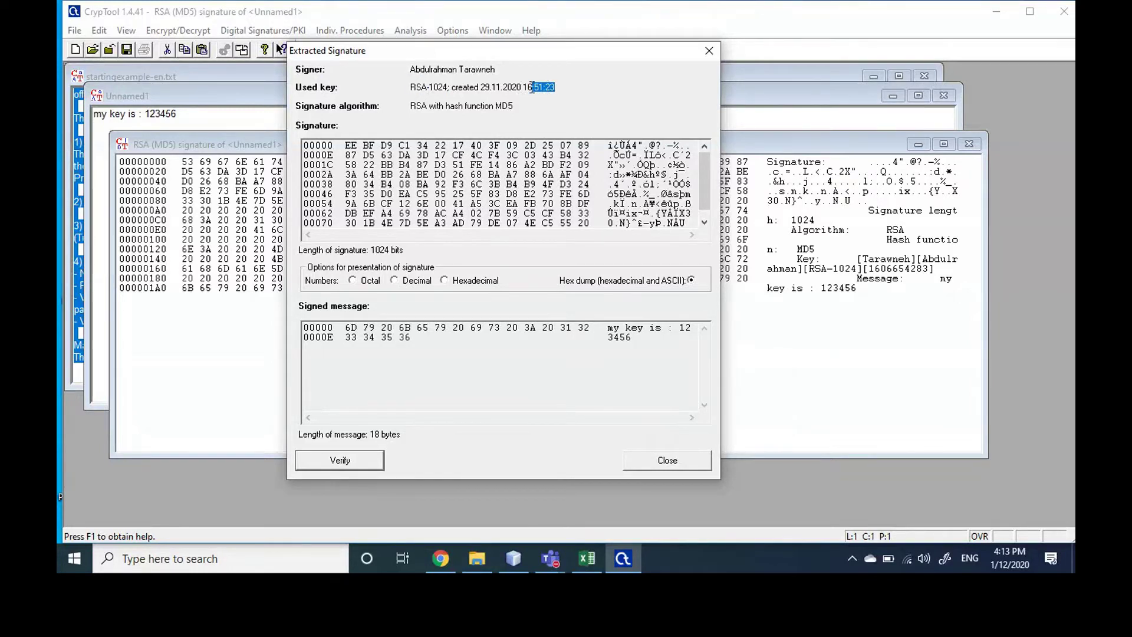
{"action": "left_click", "coordinate": [539, 87]}
{"action": "left_click_drag", "start_coordinate": [411, 106], "coordinate": [416, 106]}
{"action": "left_click_drag", "start_coordinate": [497, 106], "coordinate": [518, 106]}
{"action": "left_click", "coordinate": [363, 284]}
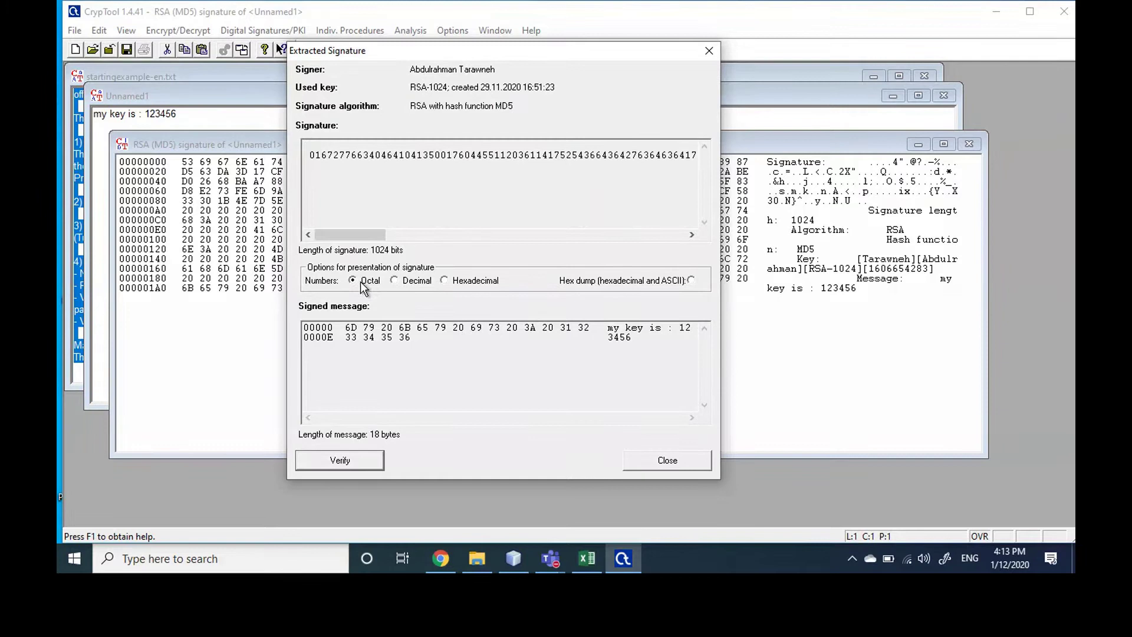
{"action": "left_click", "coordinate": [444, 281]}
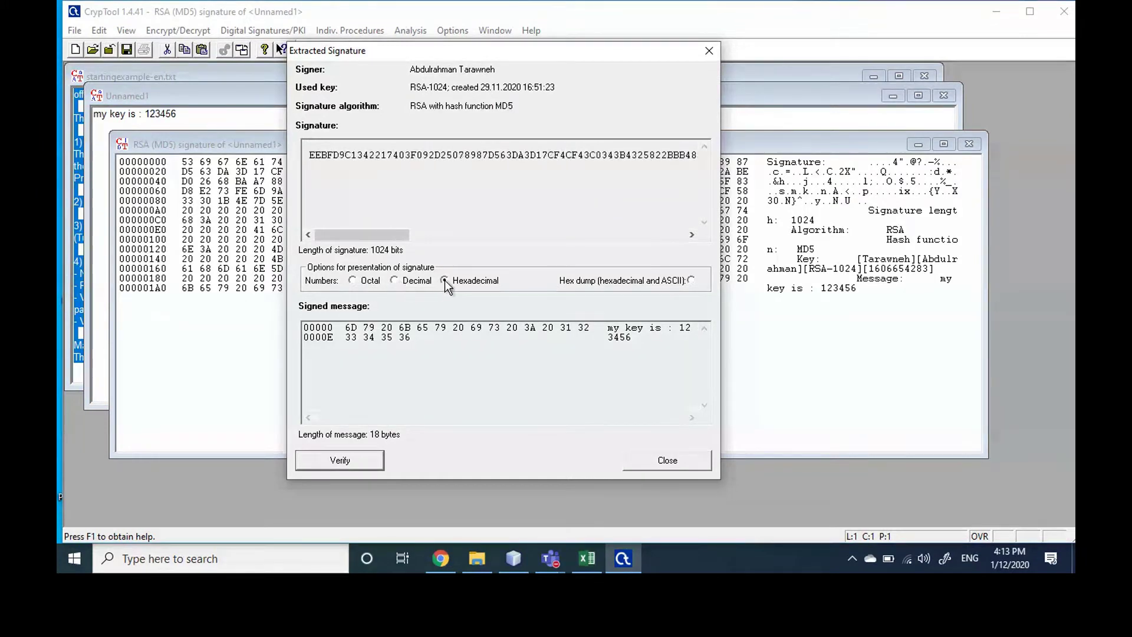
{"action": "left_click", "coordinate": [689, 281]}
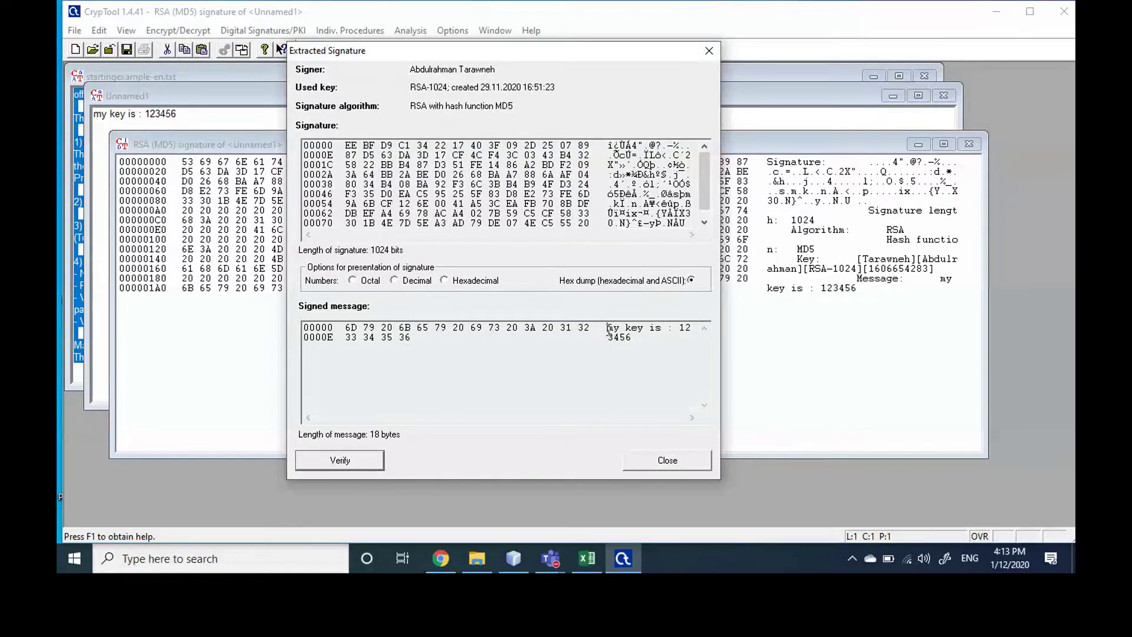
- Highlight the signed message dump, 18-byte message and 1024-bit signature lengths, then close the window
{"action": "left_click_drag", "start_coordinate": [608, 327], "coordinate": [638, 335]}
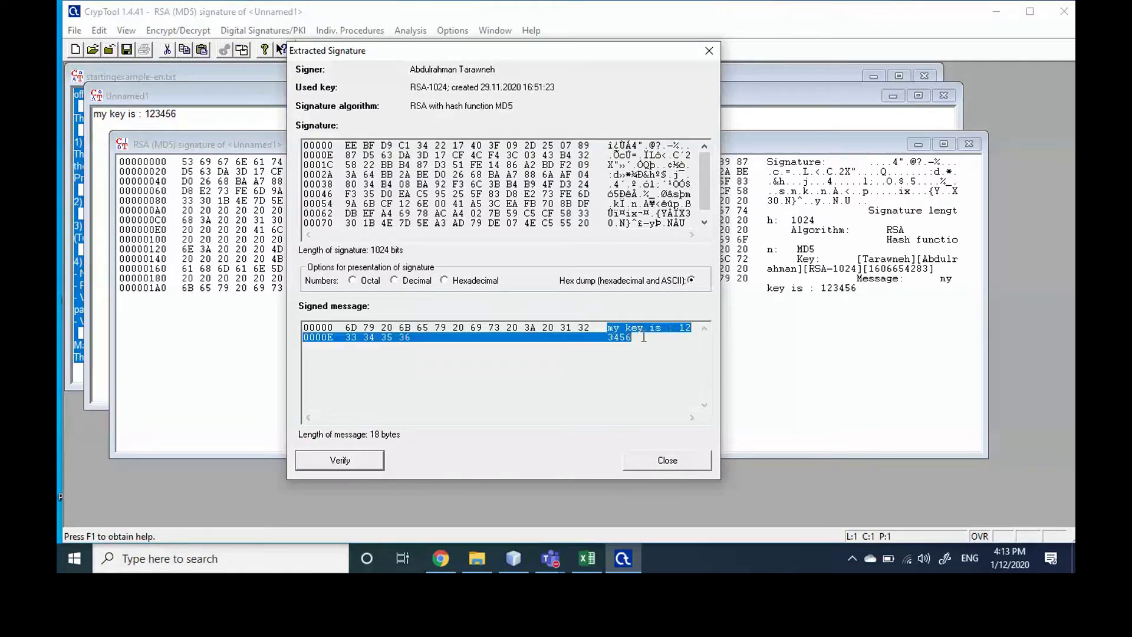
{"action": "left_click", "coordinate": [333, 145]}
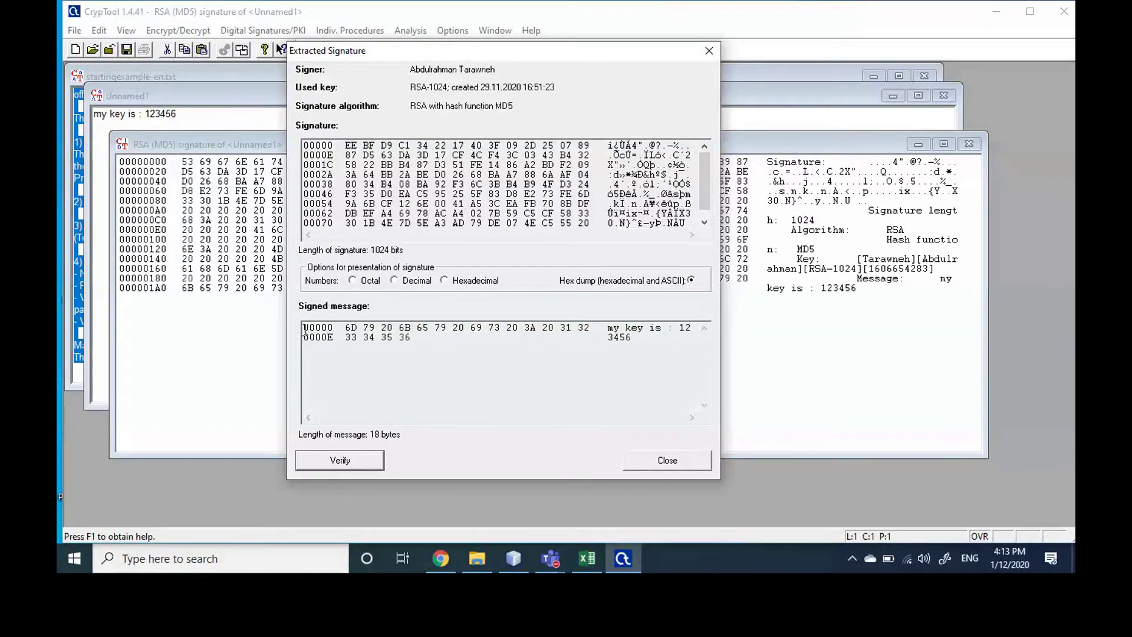
{"action": "left_click_drag", "start_coordinate": [305, 331], "coordinate": [416, 339]}
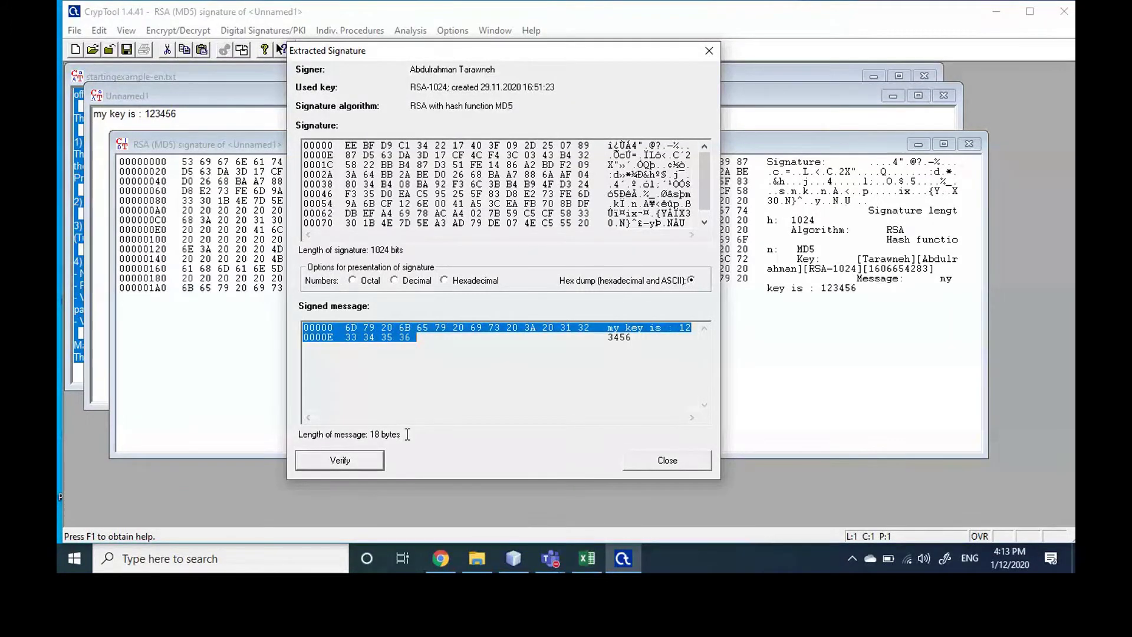
{"action": "left_click_drag", "start_coordinate": [404, 434], "coordinate": [371, 434]}
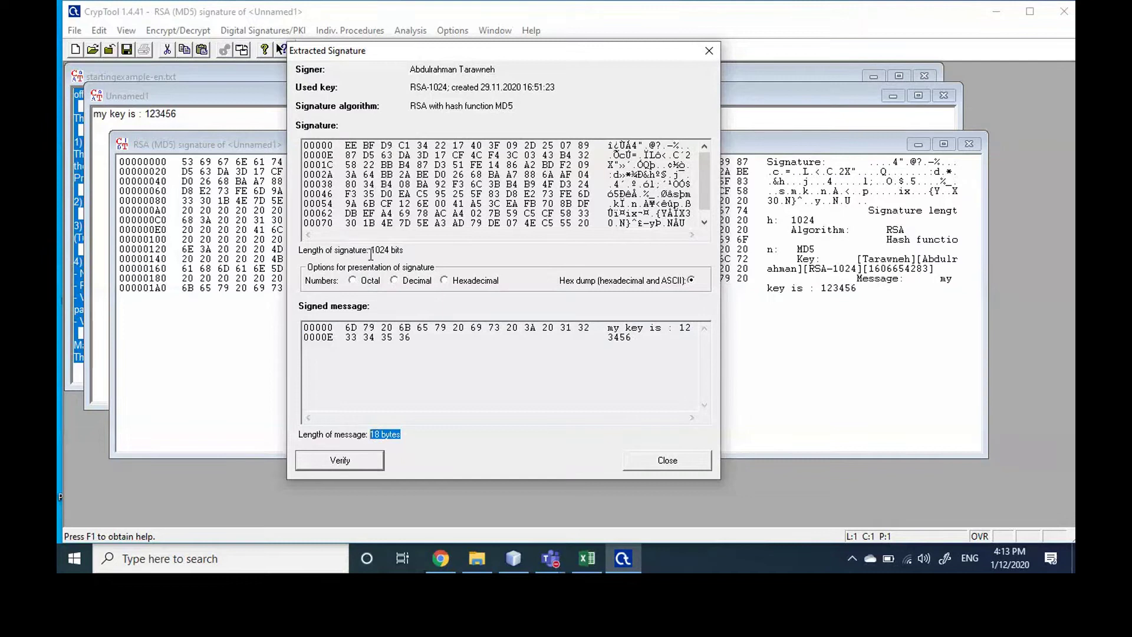
{"action": "left_click_drag", "start_coordinate": [371, 250], "coordinate": [409, 250]}
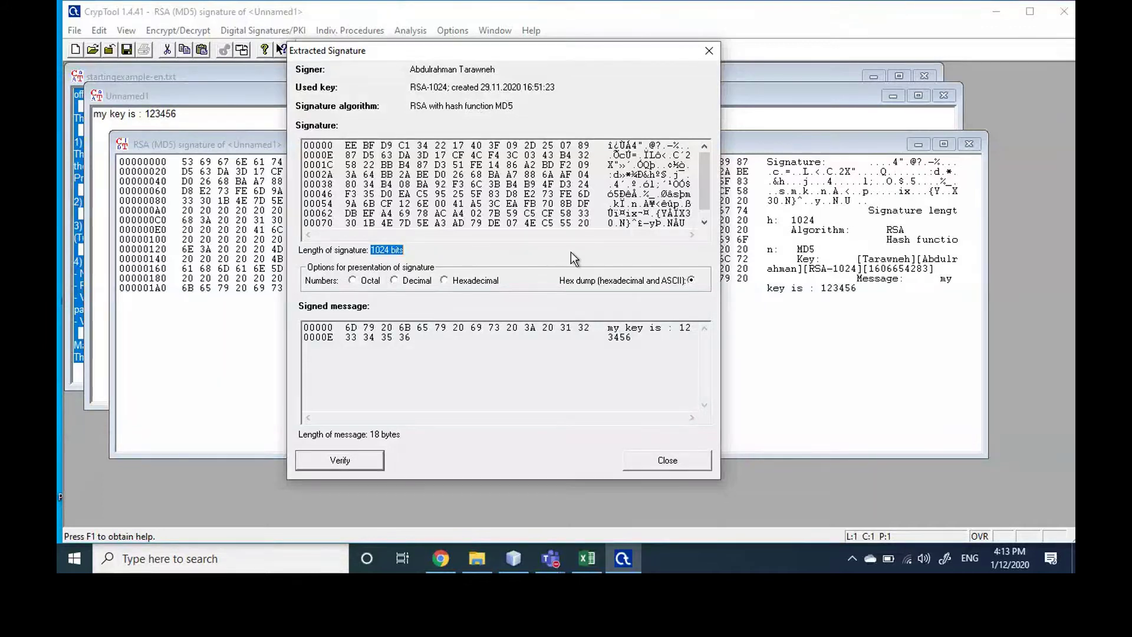
{"action": "left_click", "coordinate": [652, 461]}
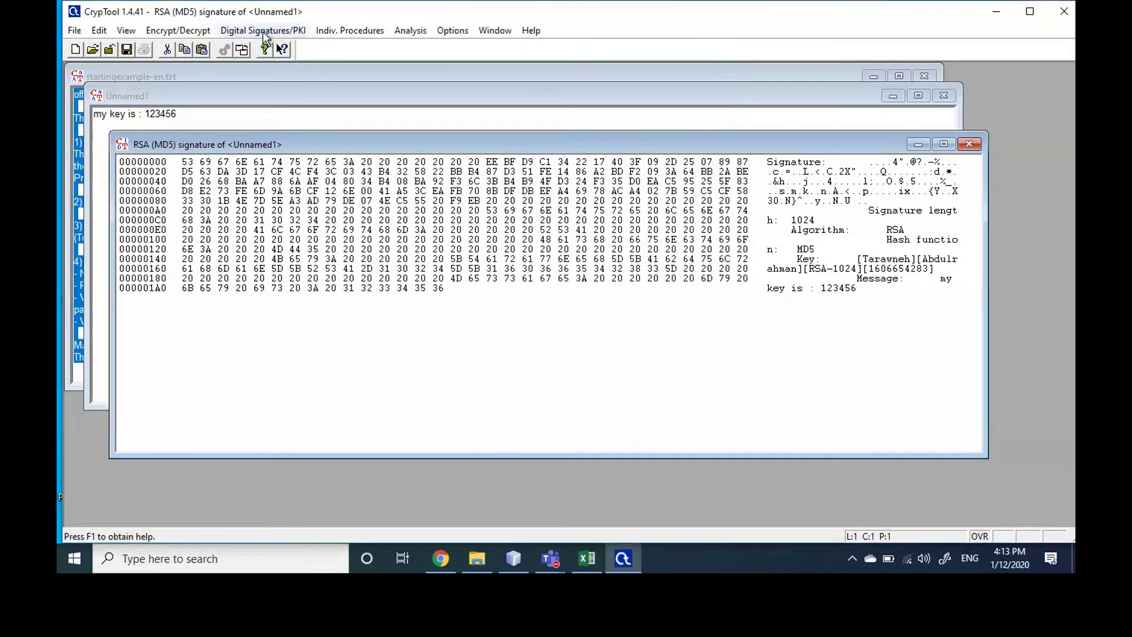
- Re-extract the document's signature and verify it against the signer's RSA-1024 key
{"action": "left_click", "coordinate": [263, 31]}
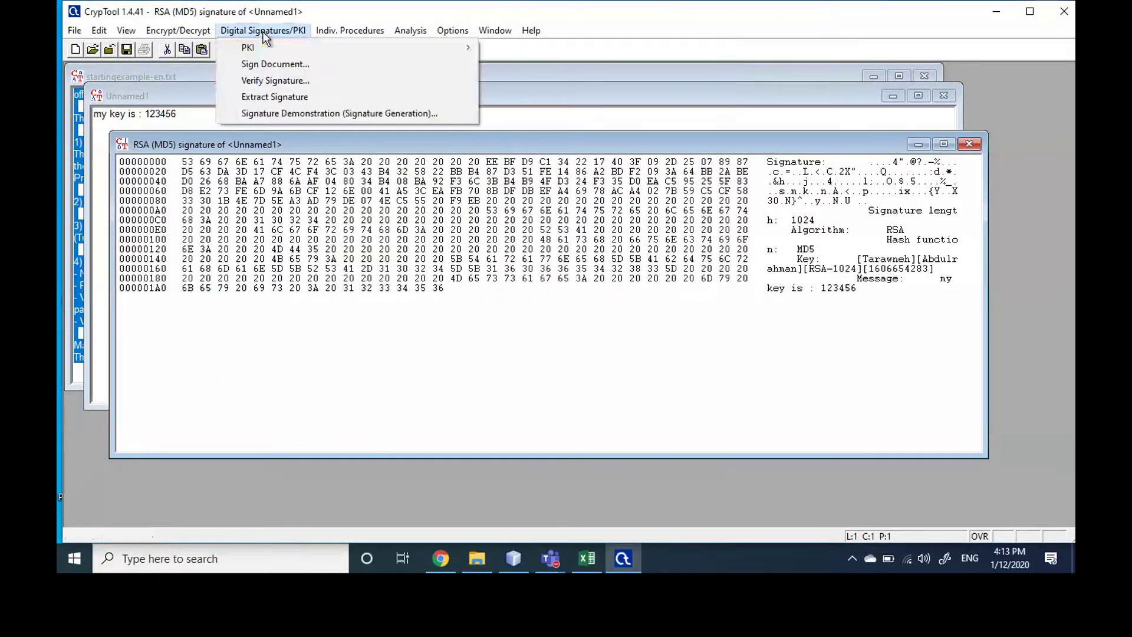
{"action": "left_click", "coordinate": [274, 95]}
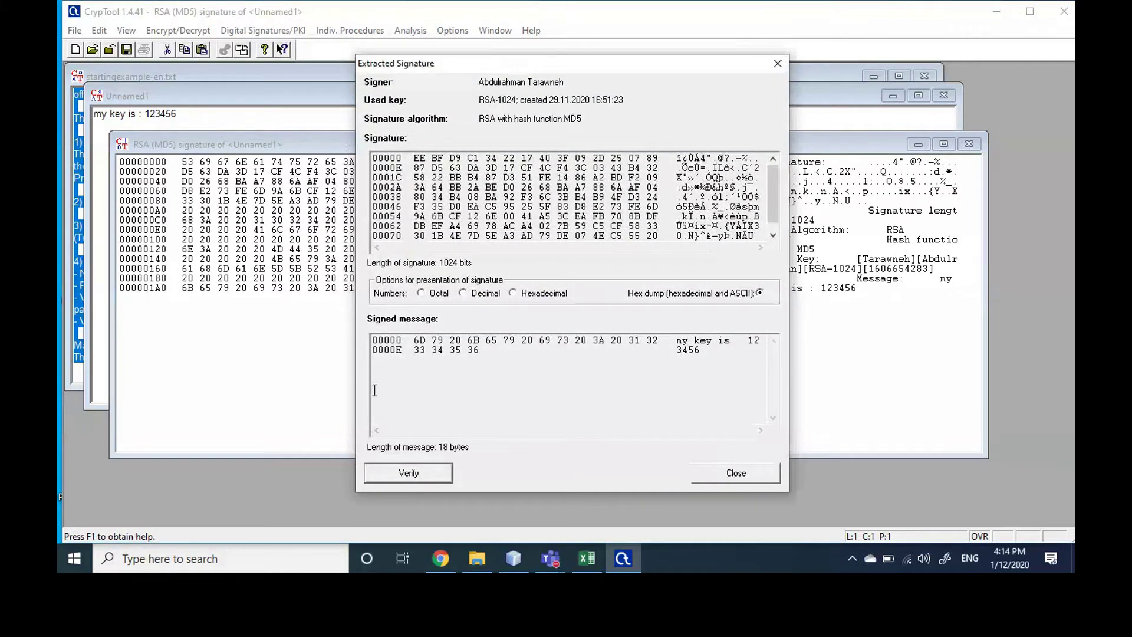
{"action": "left_click", "coordinate": [425, 475]}
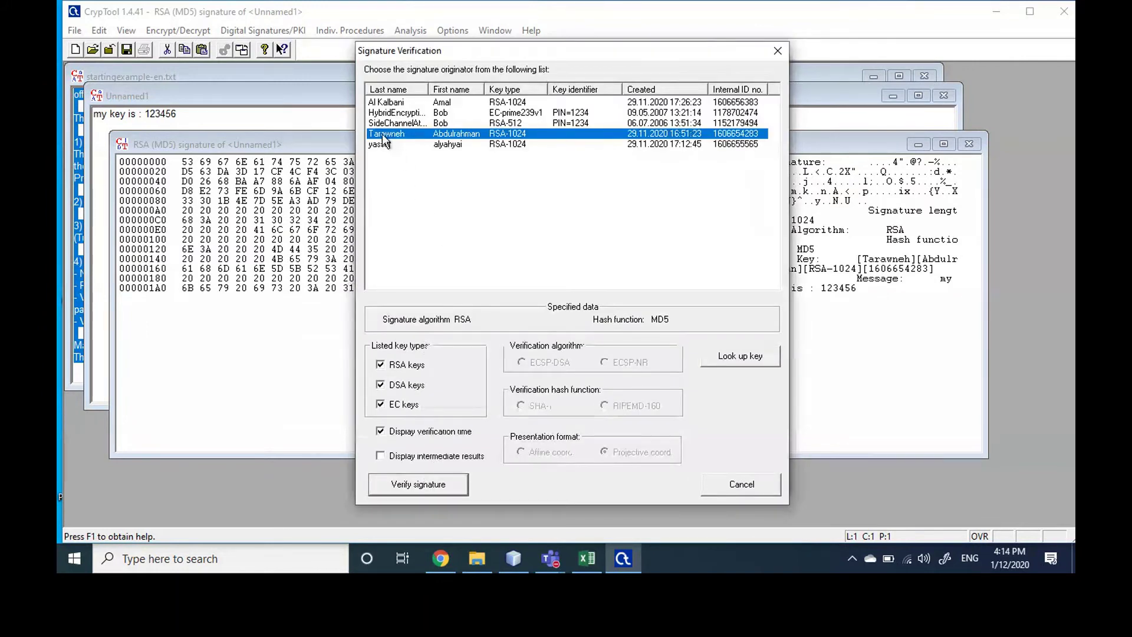
{"action": "left_click", "coordinate": [444, 479]}
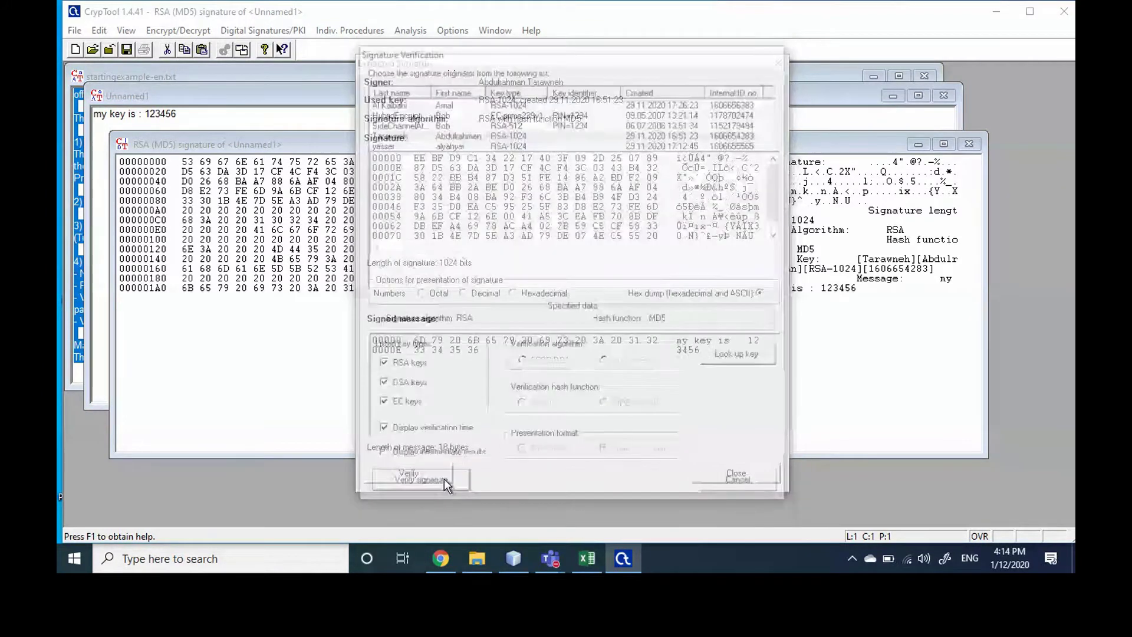
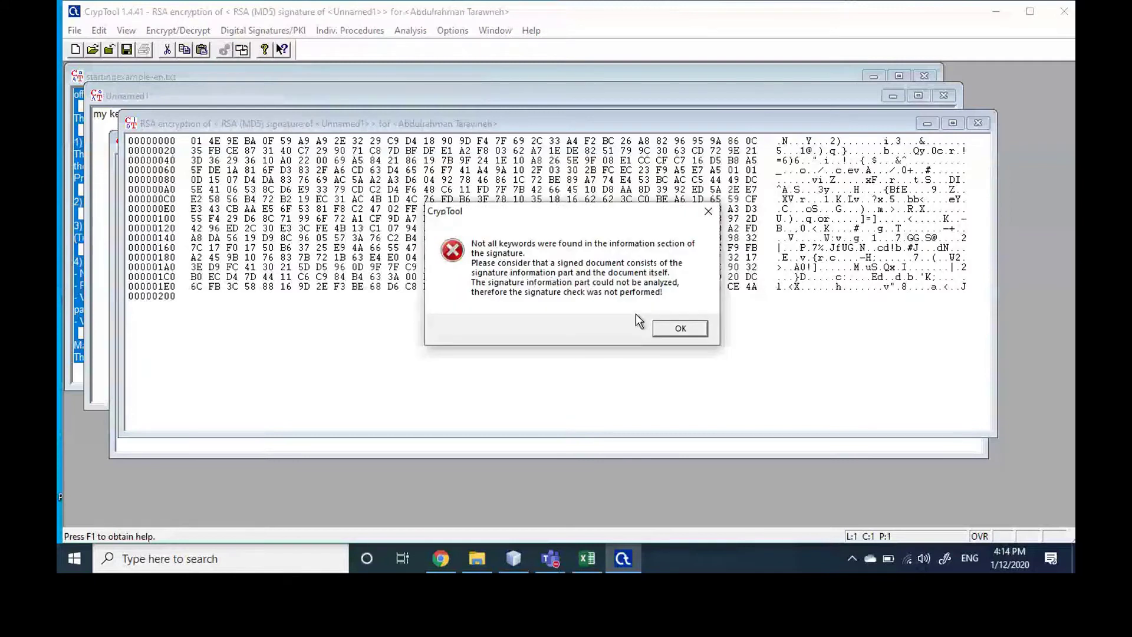
- Dismiss the signature check error and start RSA decryption of the encrypted document
{"action": "left_click", "coordinate": [677, 327]}
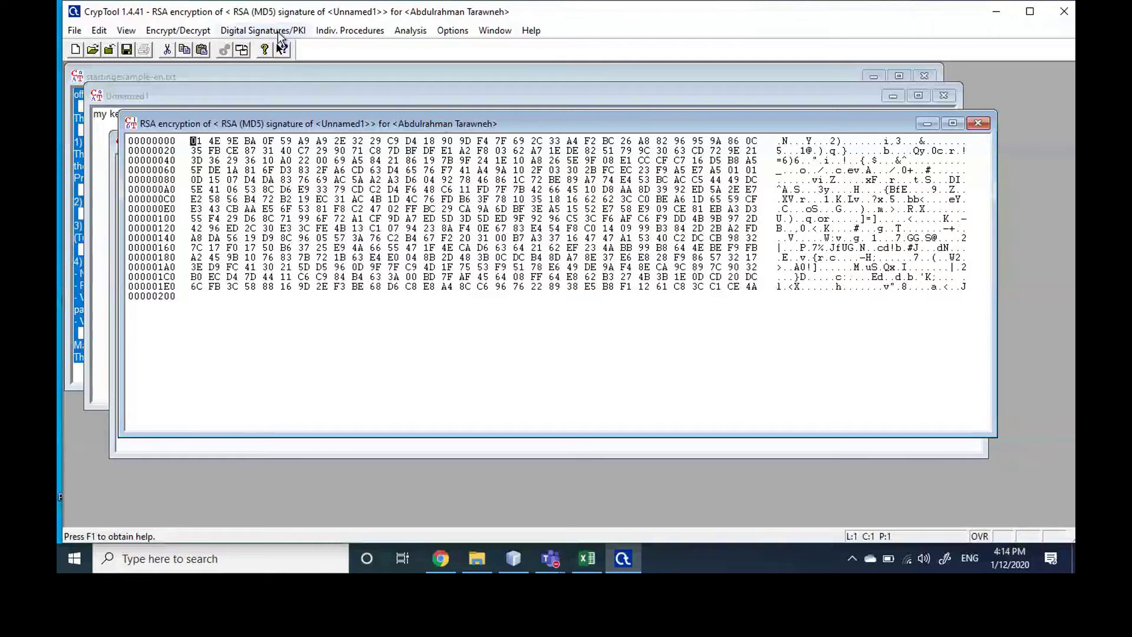
{"action": "left_click", "coordinate": [279, 32]}
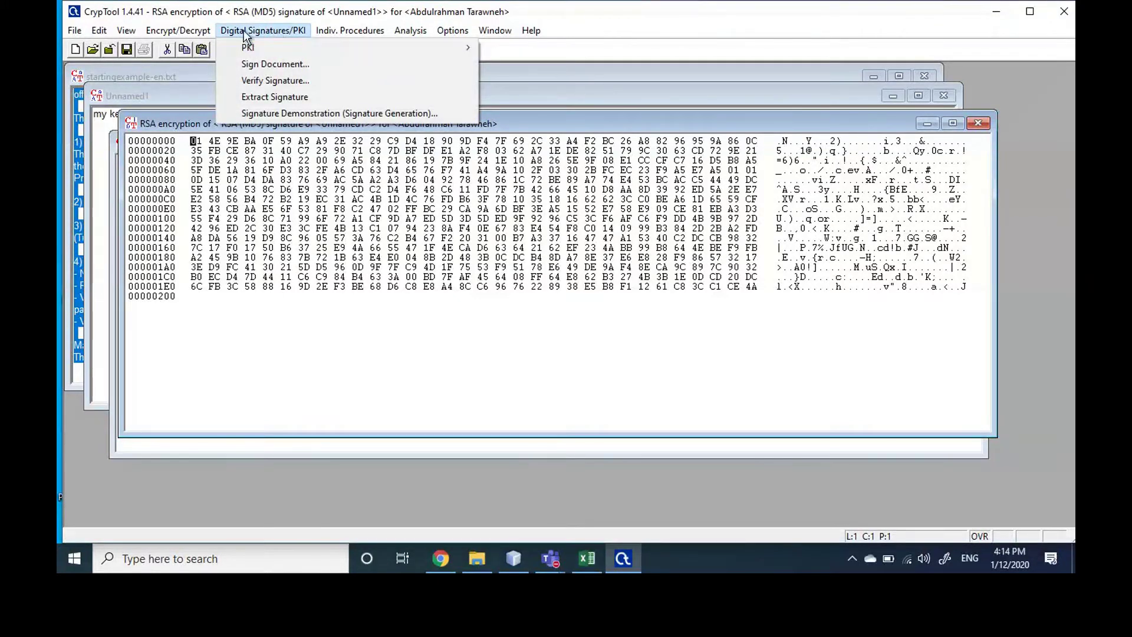
{"action": "mouse_move", "coordinate": [194, 31]}
{"action": "mouse_move", "coordinate": [211, 86]}
{"action": "mouse_move", "coordinate": [255, 86]}
{"action": "left_click", "coordinate": [324, 96]}
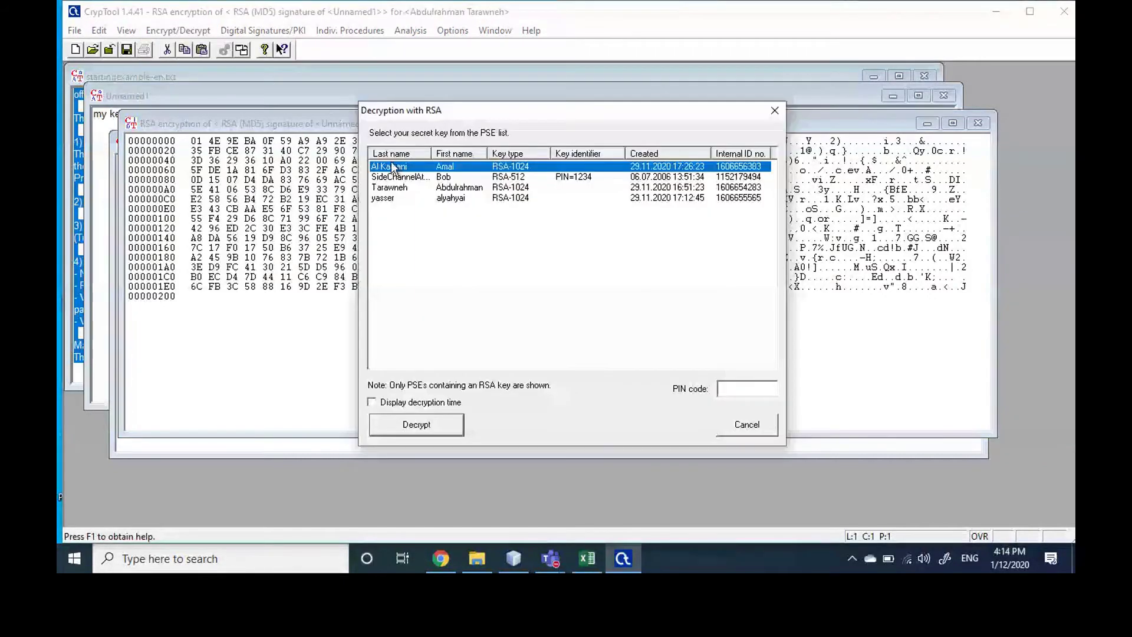
- Decrypt it with your own RSA-1024 private key and its PIN, then close the Unnamed1 note
{"action": "left_click", "coordinate": [404, 188]}
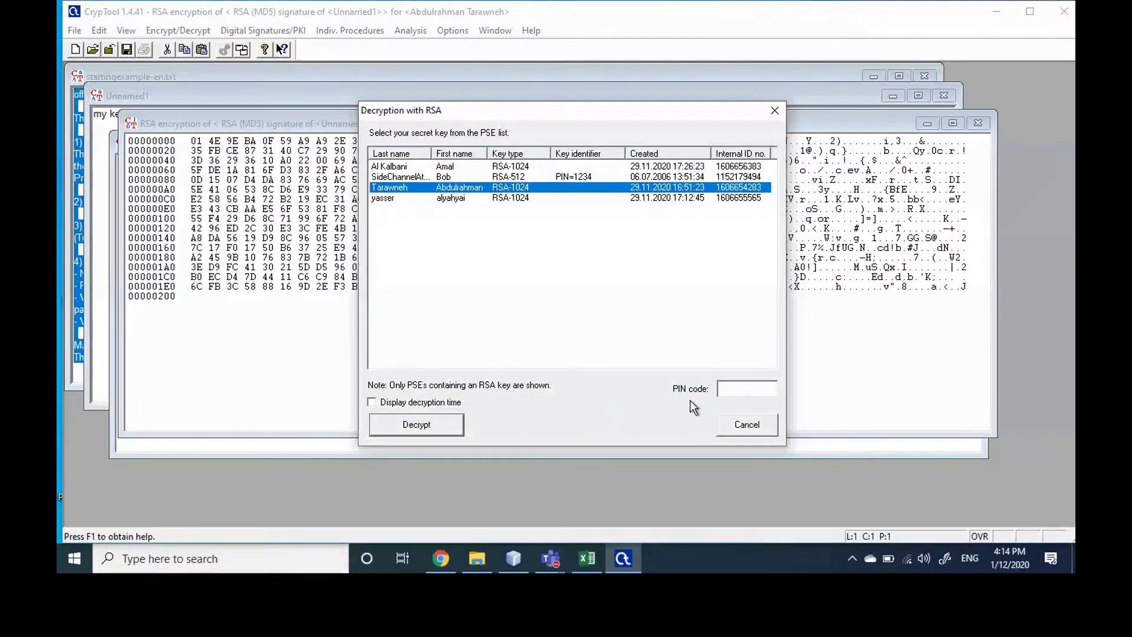
{"action": "left_click", "coordinate": [734, 391]}
{"action": "type", "text": "******"}
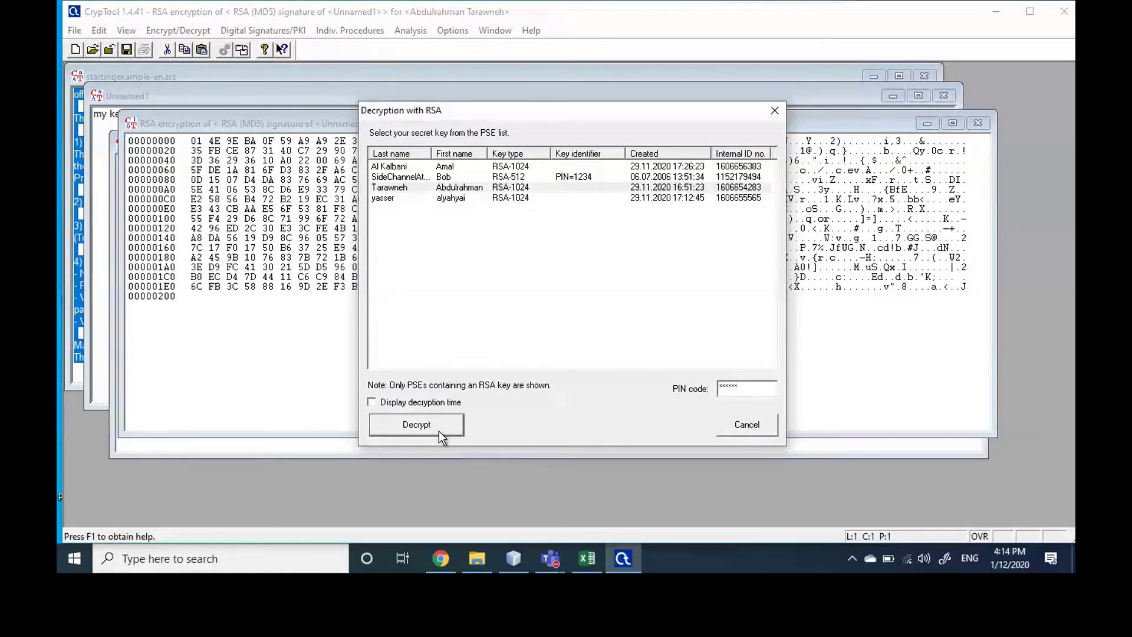
{"action": "left_click", "coordinate": [439, 431]}
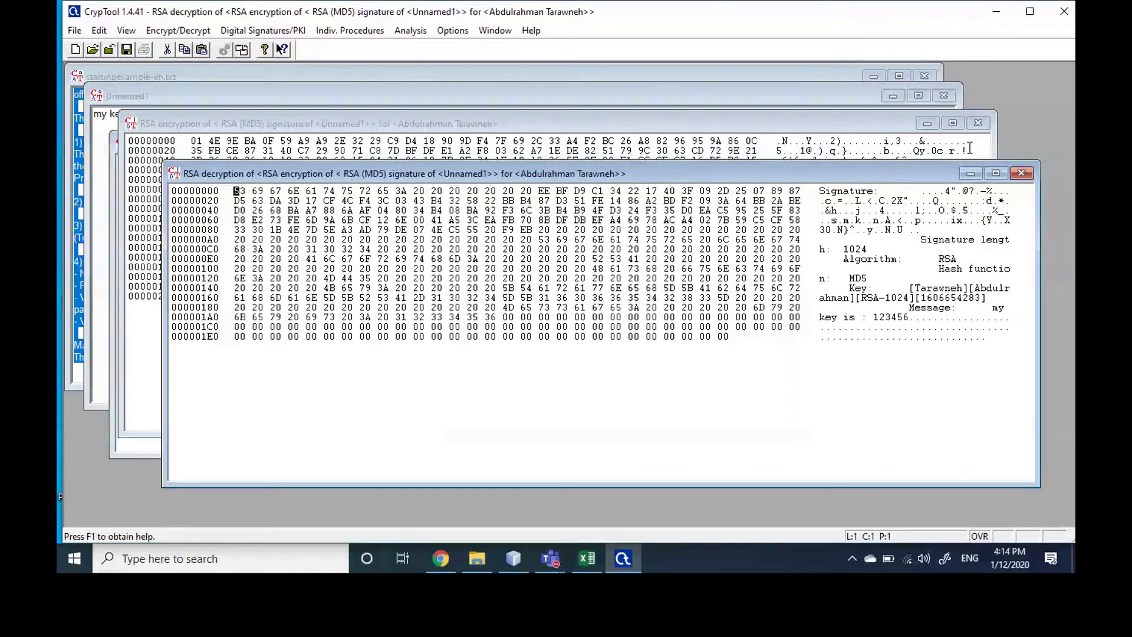
{"action": "left_click", "coordinate": [943, 95]}
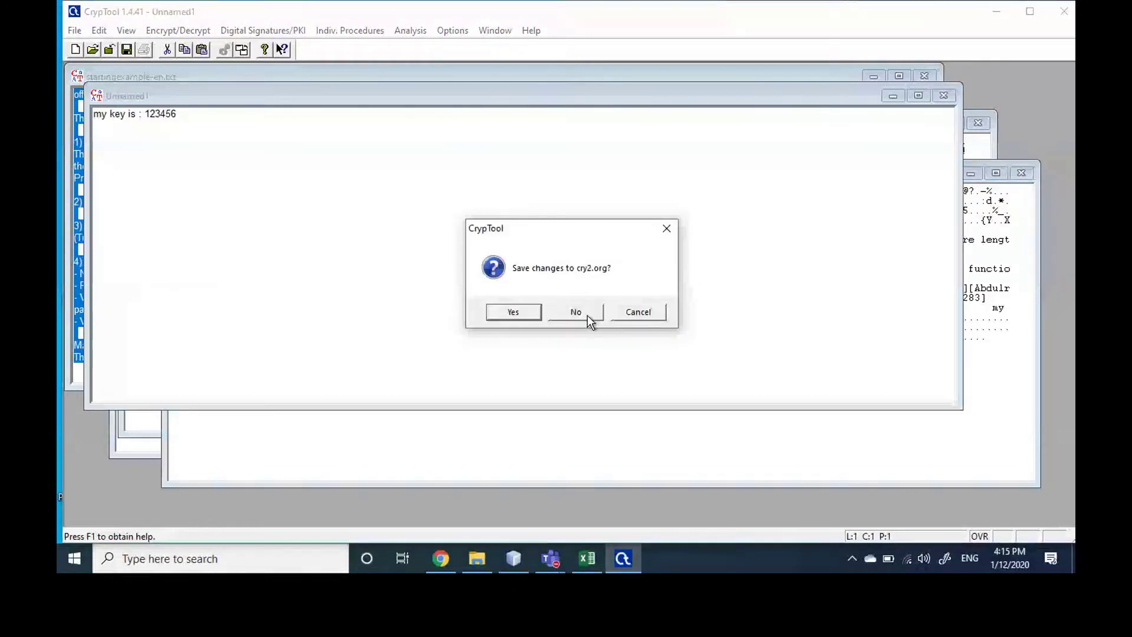
- Discard the note unsaved and verify the document's signature with the signer's key; it proves invalid
{"action": "left_click", "coordinate": [577, 316]}
{"action": "left_click_drag", "start_coordinate": [849, 178], "coordinate": [792, 137]}
{"action": "left_click", "coordinate": [281, 26]}
{"action": "left_click", "coordinate": [274, 82]}
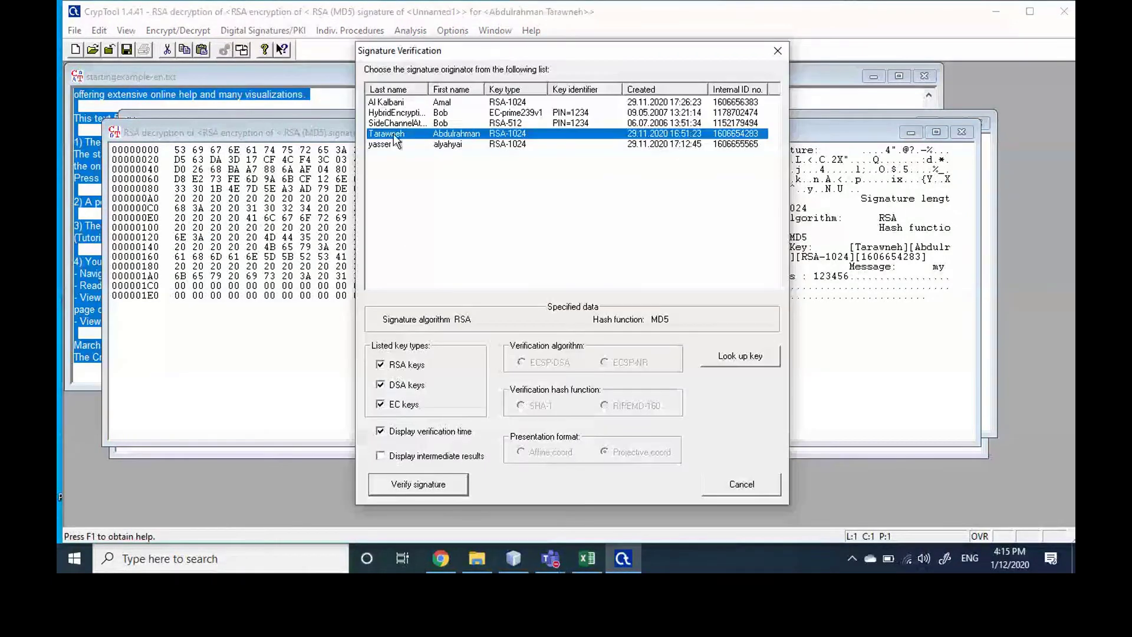
{"action": "left_click", "coordinate": [435, 490]}
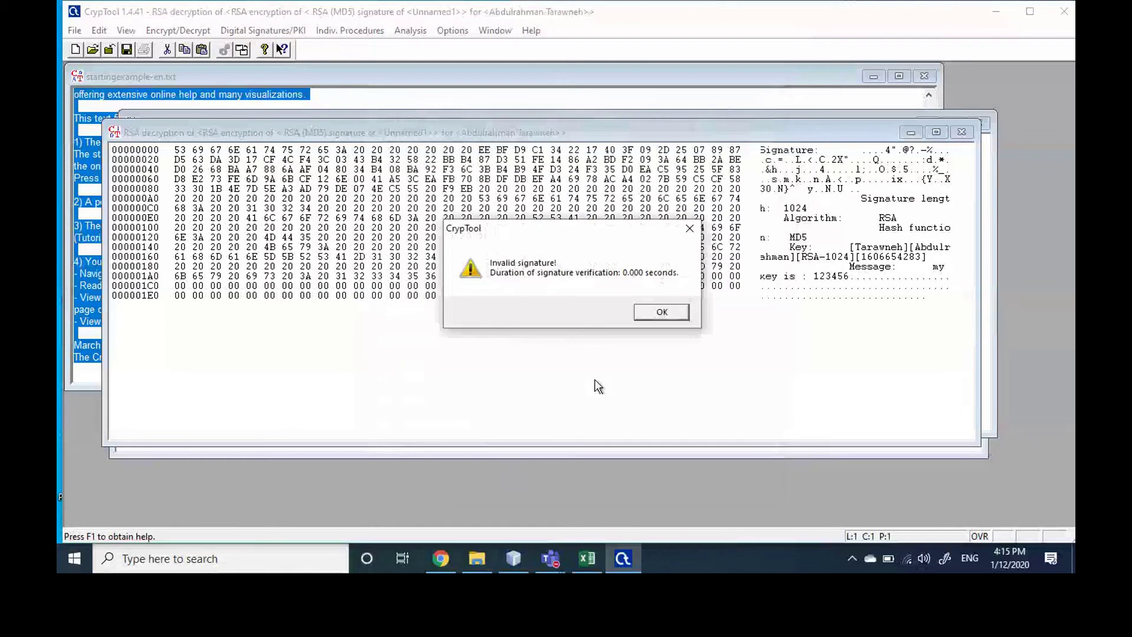
{"action": "left_click", "coordinate": [671, 313]}
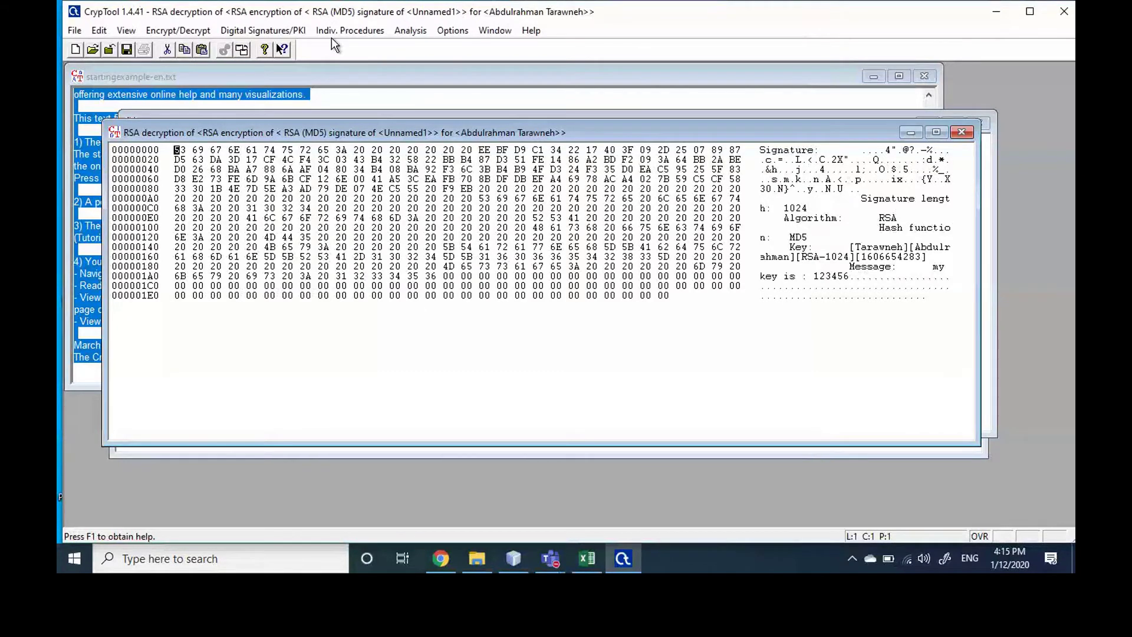
{"action": "left_click", "coordinate": [263, 30]}
- Extract the signature, review the signer, 1024-bit length and 95-byte message, then close both documents
{"action": "left_click", "coordinate": [258, 96]}
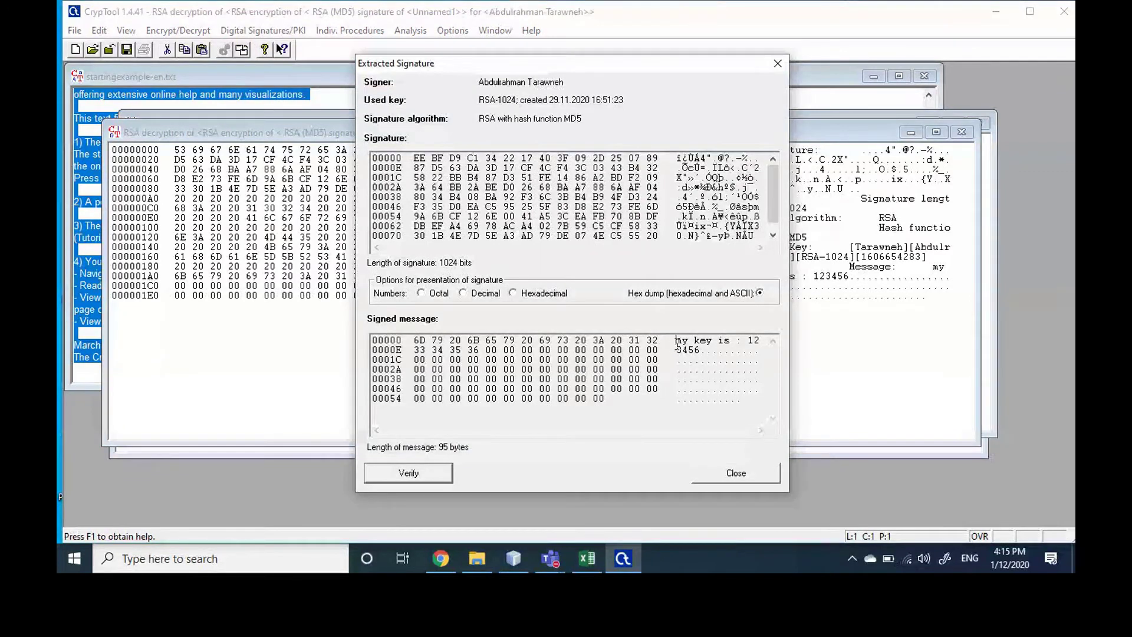
{"action": "left_click_drag", "start_coordinate": [676, 341], "coordinate": [736, 350]}
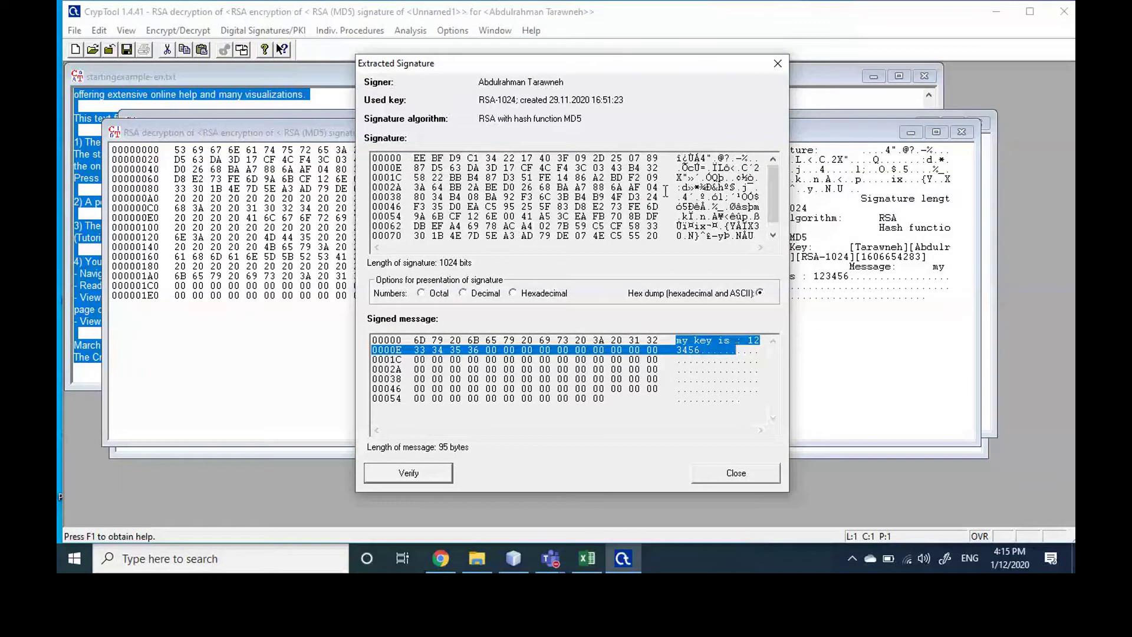
{"action": "left_click_drag", "start_coordinate": [479, 82], "coordinate": [599, 124]}
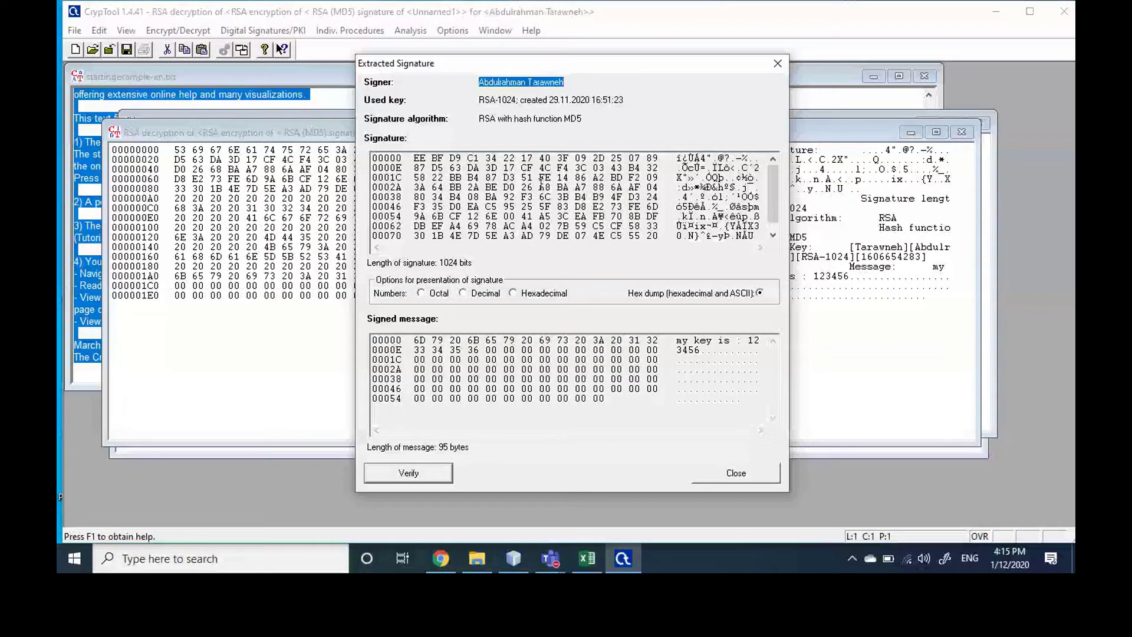
{"action": "double_click", "coordinate": [444, 449]}
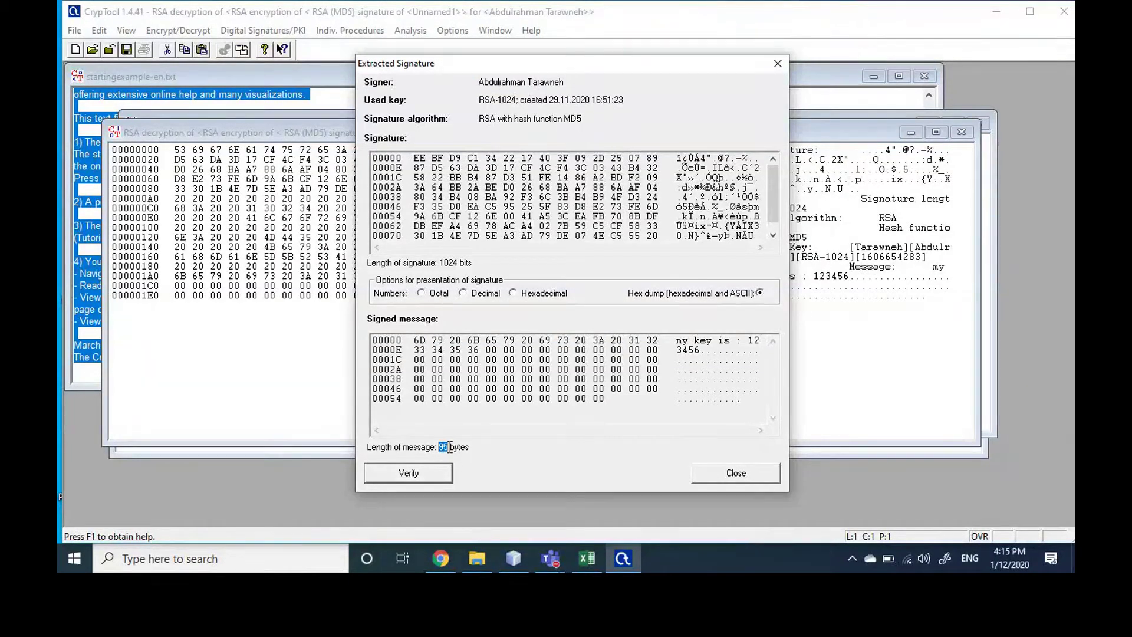
{"action": "left_click", "coordinate": [441, 263]}
{"action": "left_click_drag", "start_coordinate": [441, 263], "coordinate": [459, 261]}
{"action": "left_click", "coordinate": [759, 473]}
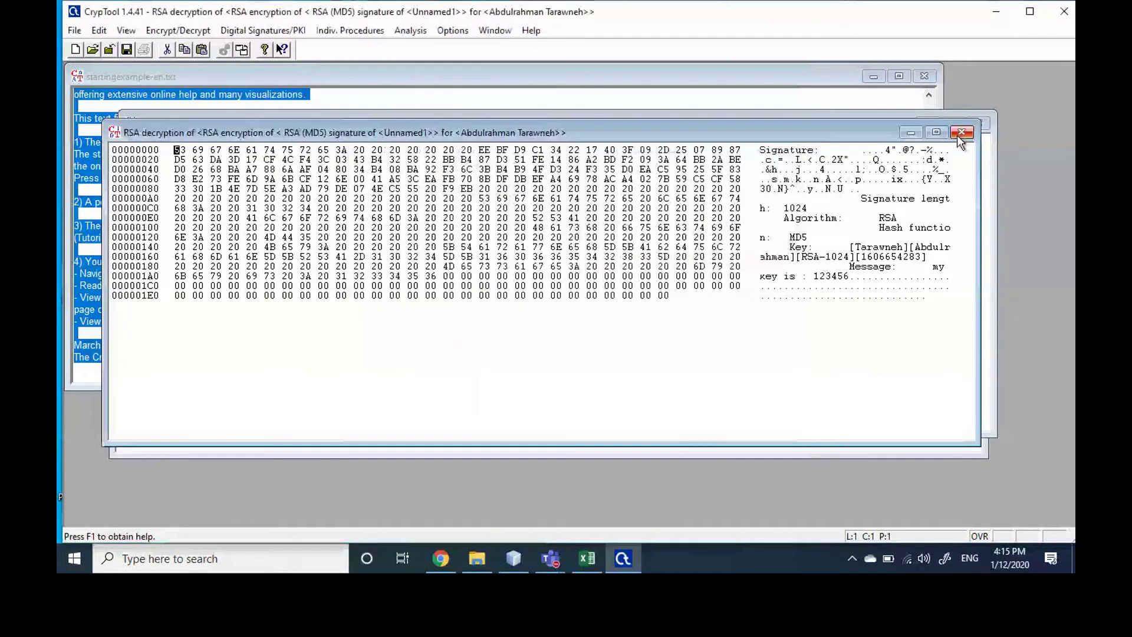
{"action": "left_click", "coordinate": [958, 136]}
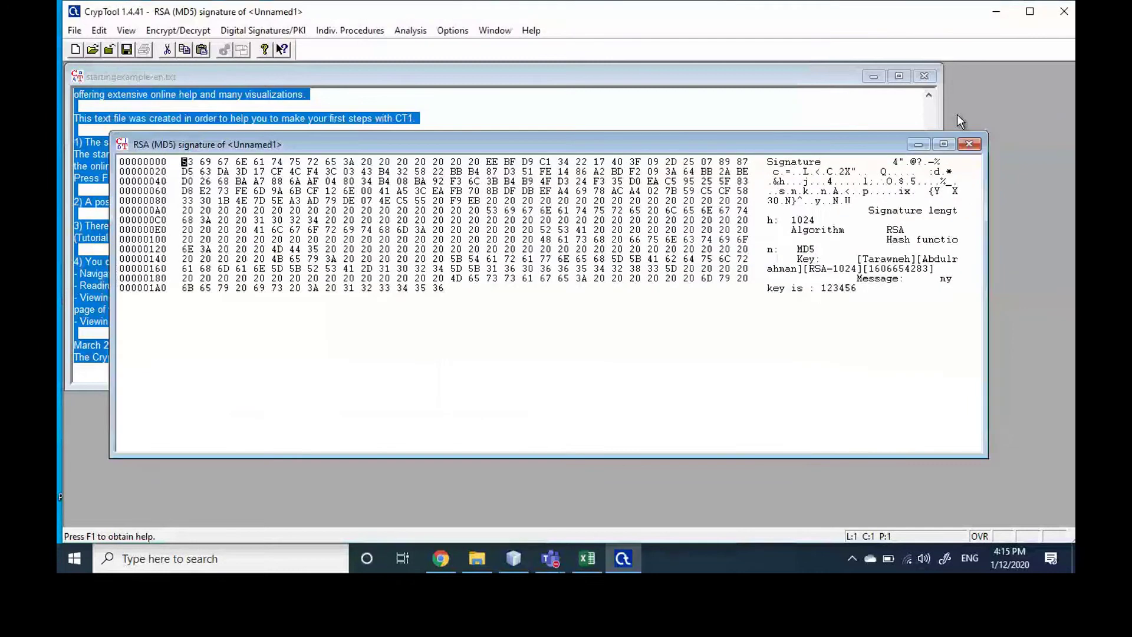
{"action": "left_click", "coordinate": [970, 145]}
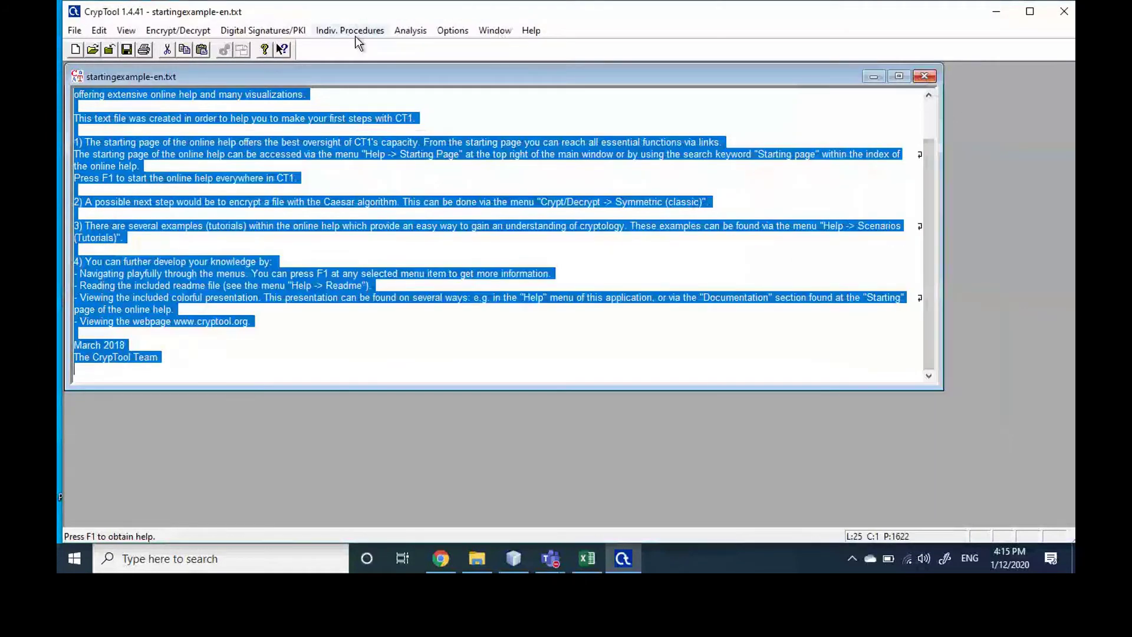
- Open and scroll through the step-by-step signature generation demo, then close it
{"action": "left_click", "coordinate": [263, 32]}
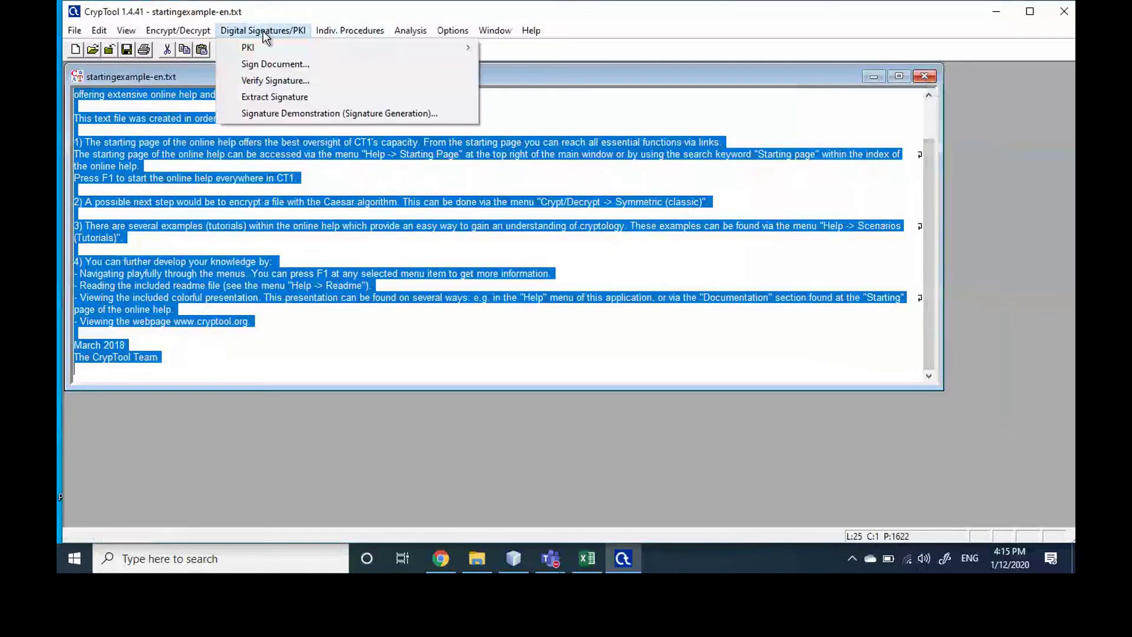
{"action": "left_click", "coordinate": [284, 115]}
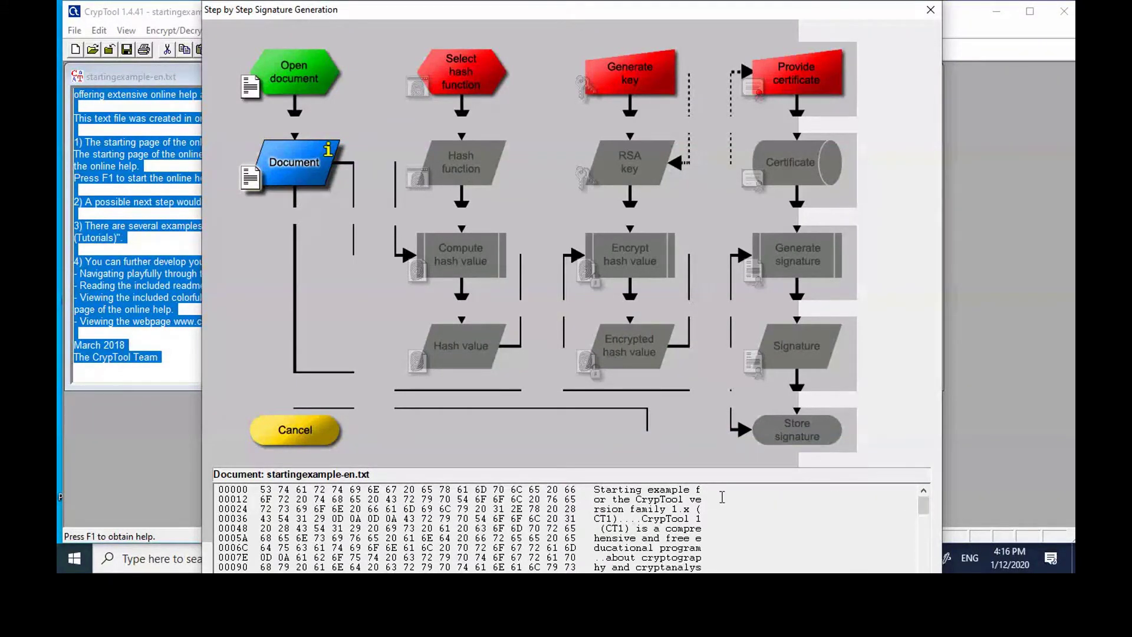
{"action": "scroll", "coordinate": [710, 490], "scroll_direction": "down", "scroll_amount": 3}
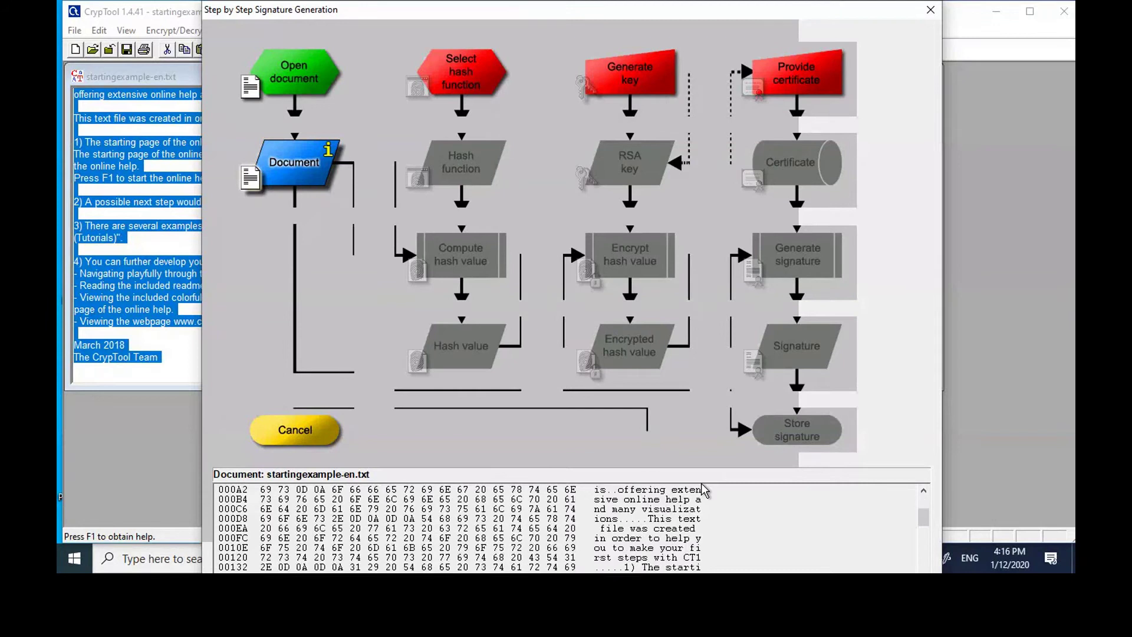
{"action": "left_click", "coordinate": [930, 10]}
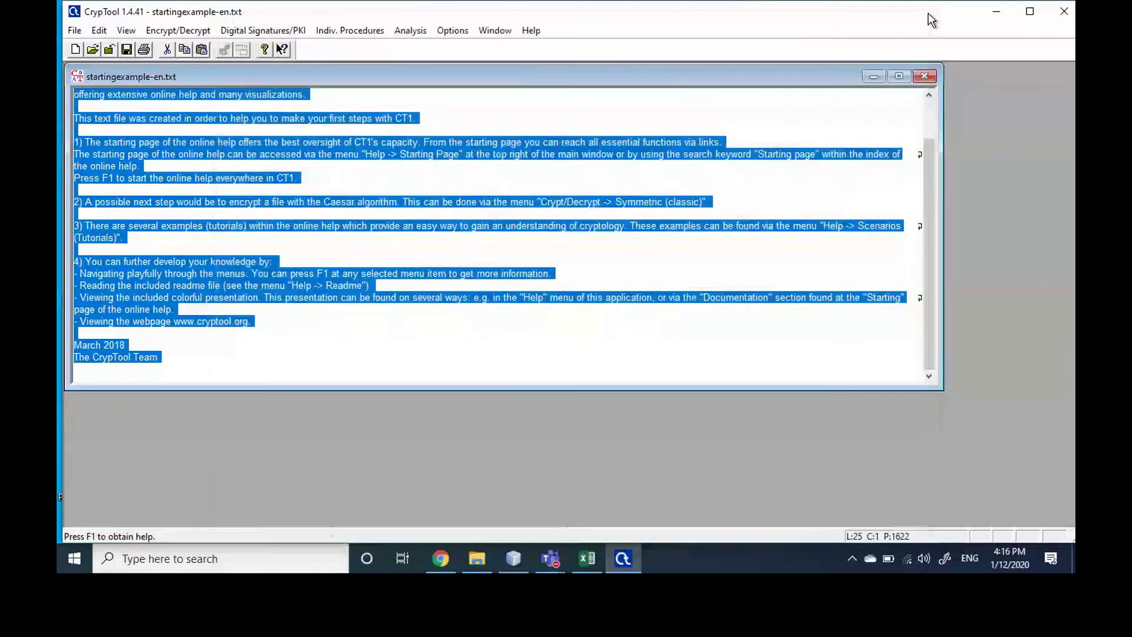
{"action": "left_click", "coordinate": [177, 33]}
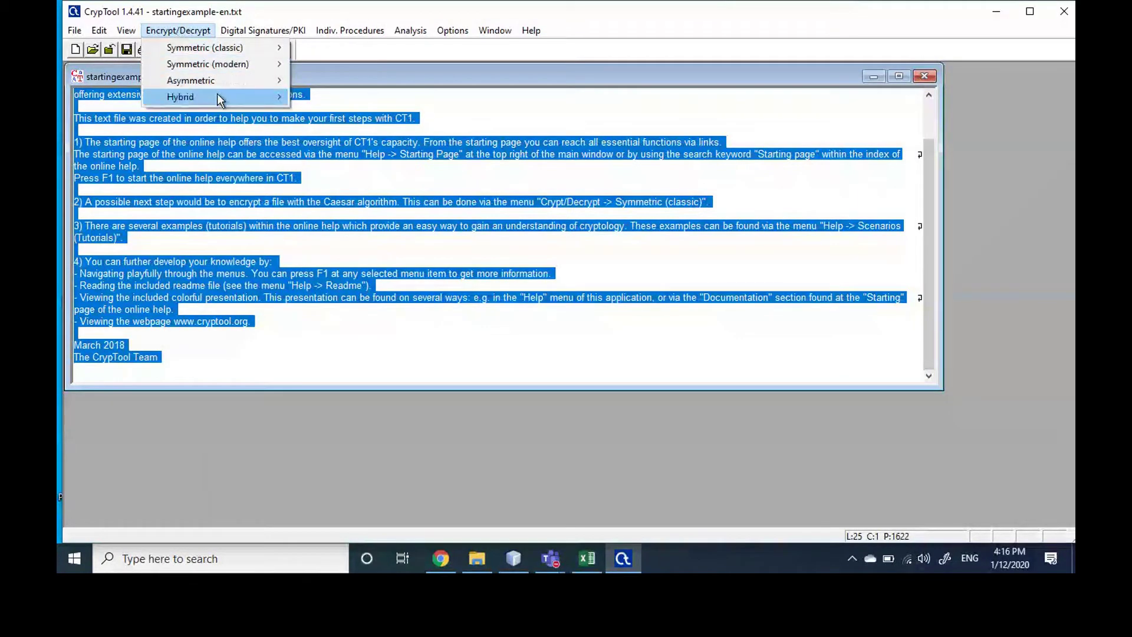
- Run RSA-AES hybrid decryption on Cry-Hybrid-Cry-1.hex to recover the 'Hello … good evining mr' plaintext
{"action": "mouse_move", "coordinate": [217, 94]}
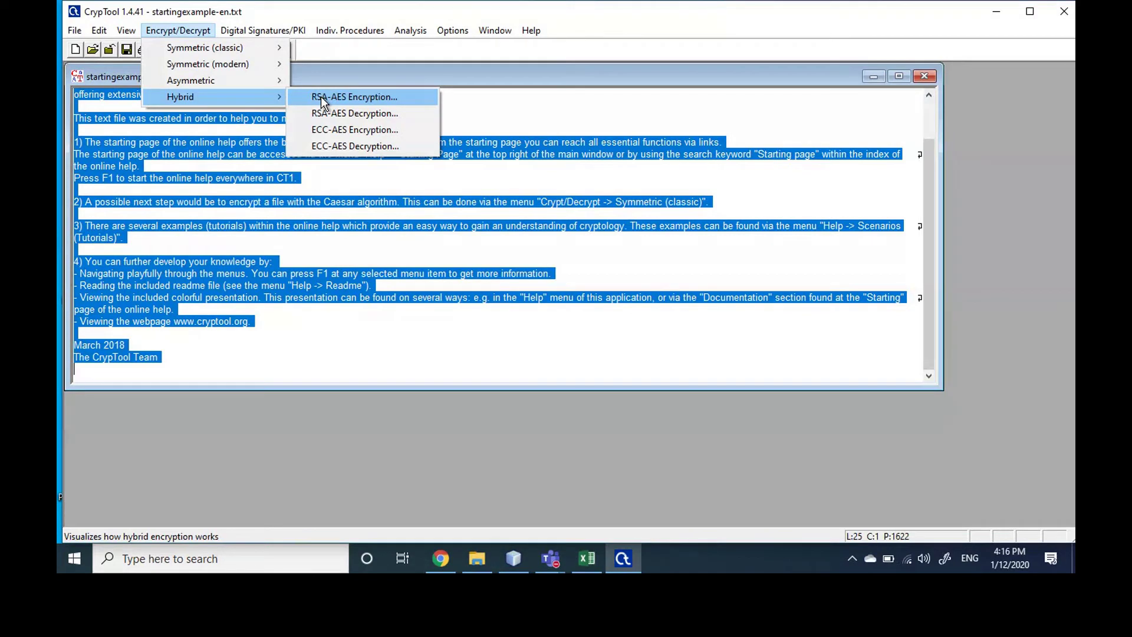
{"action": "left_click", "coordinate": [323, 96]}
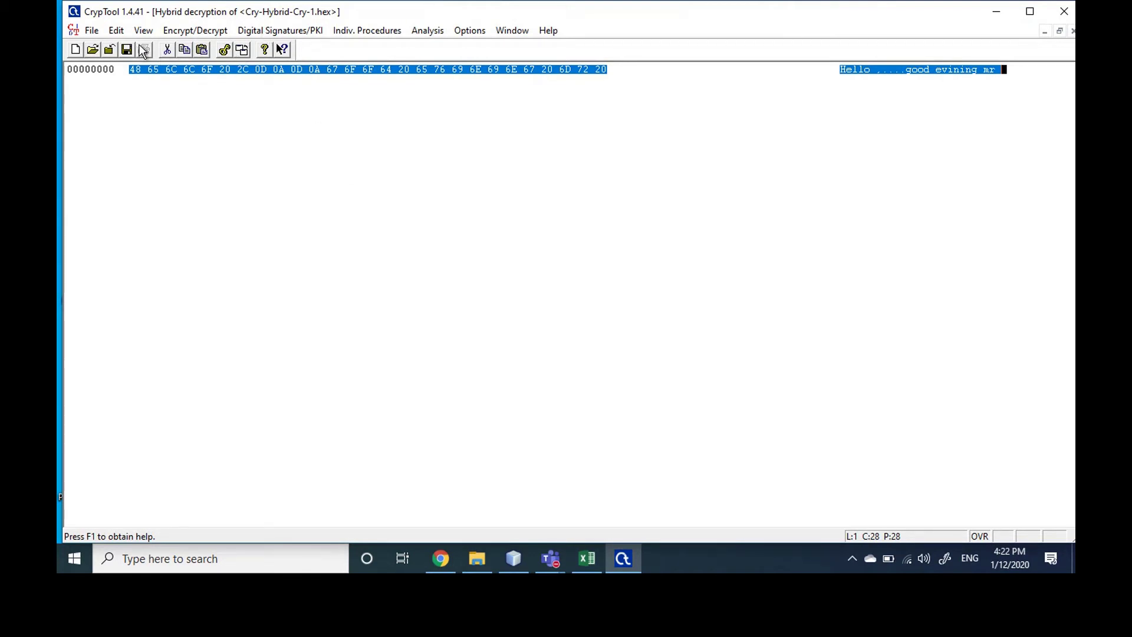
- Create two blank documents, then close Unnamed3 and Unnamed2 again
{"action": "left_click", "coordinate": [75, 52]}
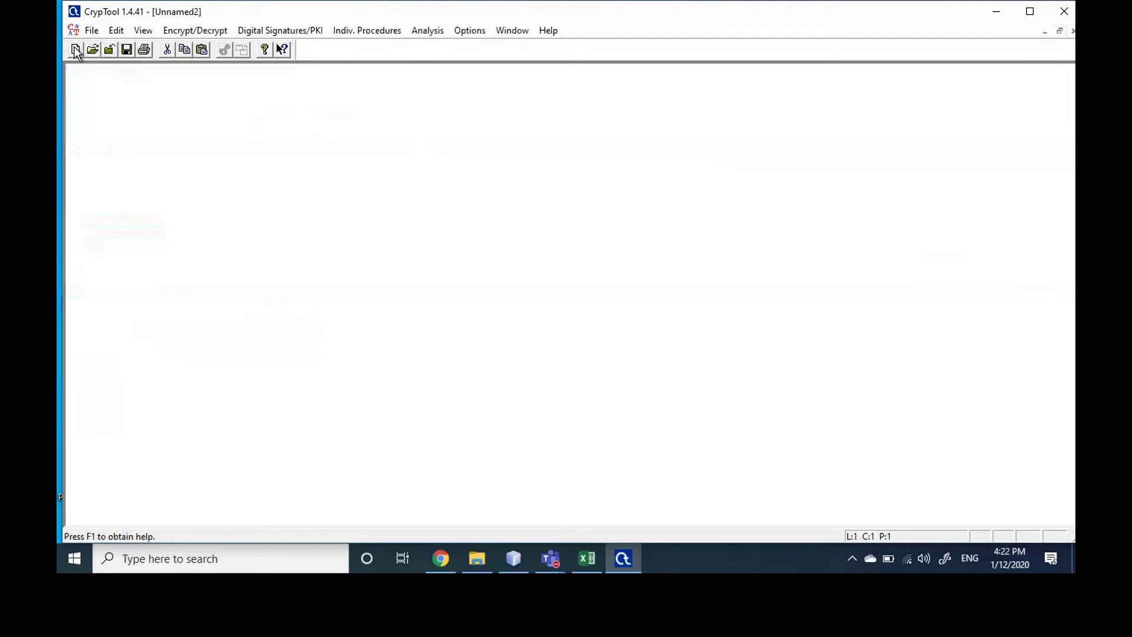
{"action": "left_click", "coordinate": [73, 50]}
{"action": "left_click", "coordinate": [1059, 31]}
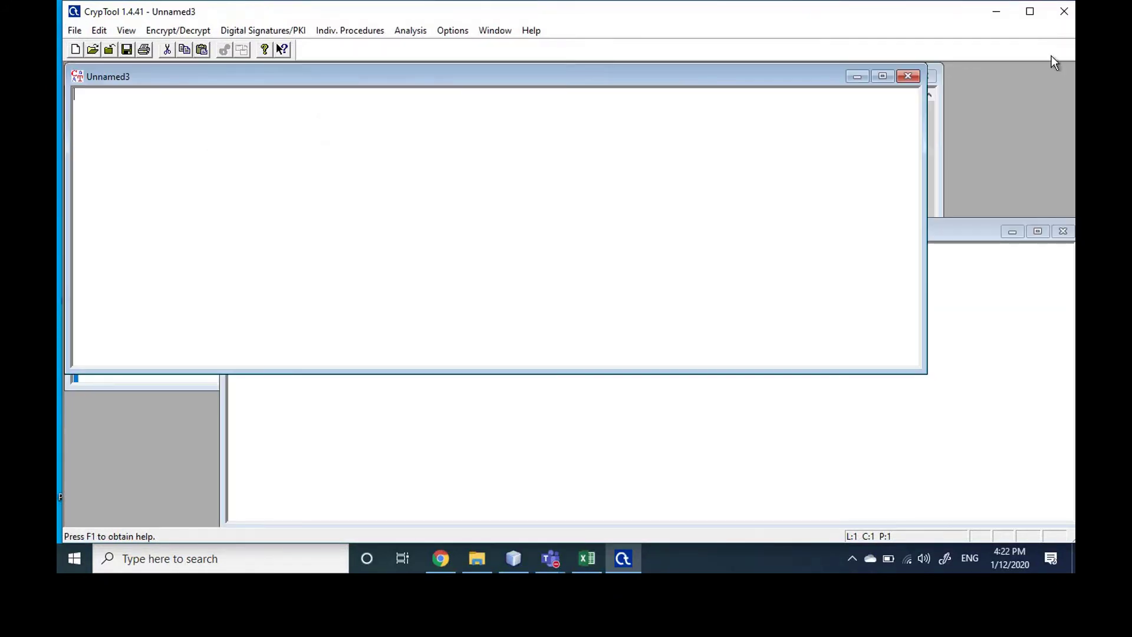
{"action": "left_click", "coordinate": [916, 77]}
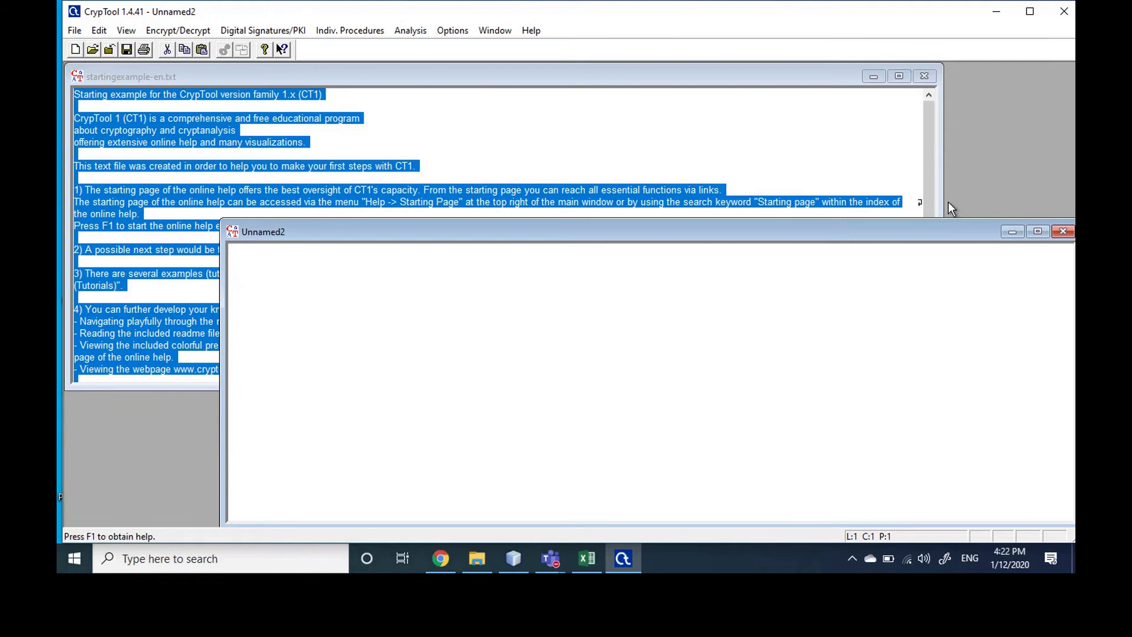
{"action": "left_click_drag", "start_coordinate": [918, 227], "coordinate": [790, 205]}
{"action": "left_click", "coordinate": [906, 194]}
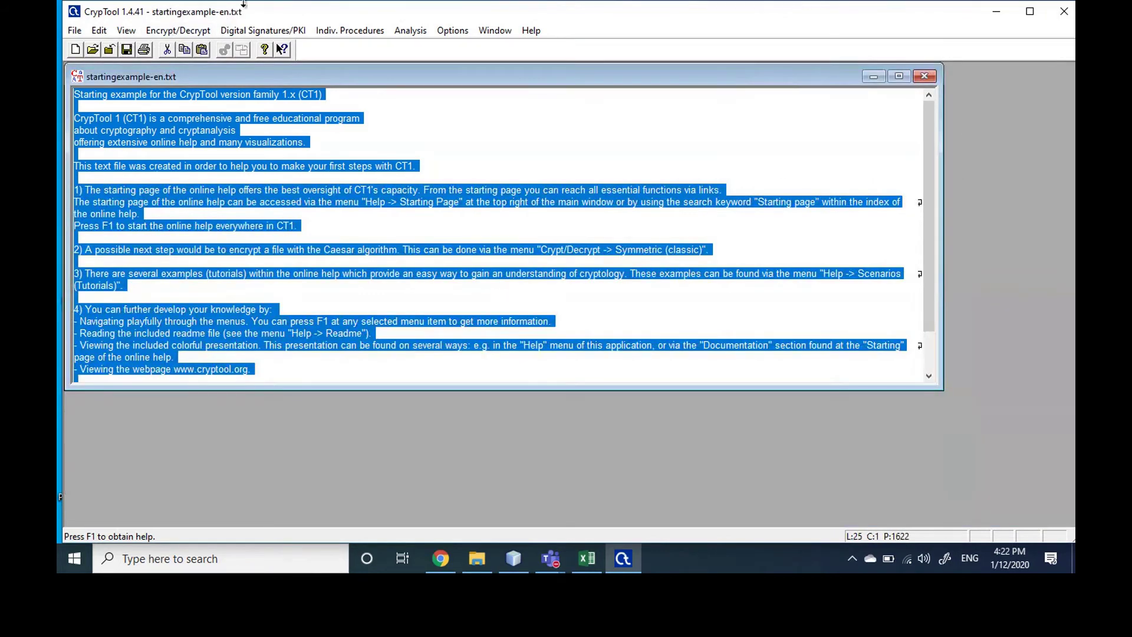
- Open Cry-1.txt from the week10 folder through the file open dialog
{"action": "left_click", "coordinate": [92, 50]}
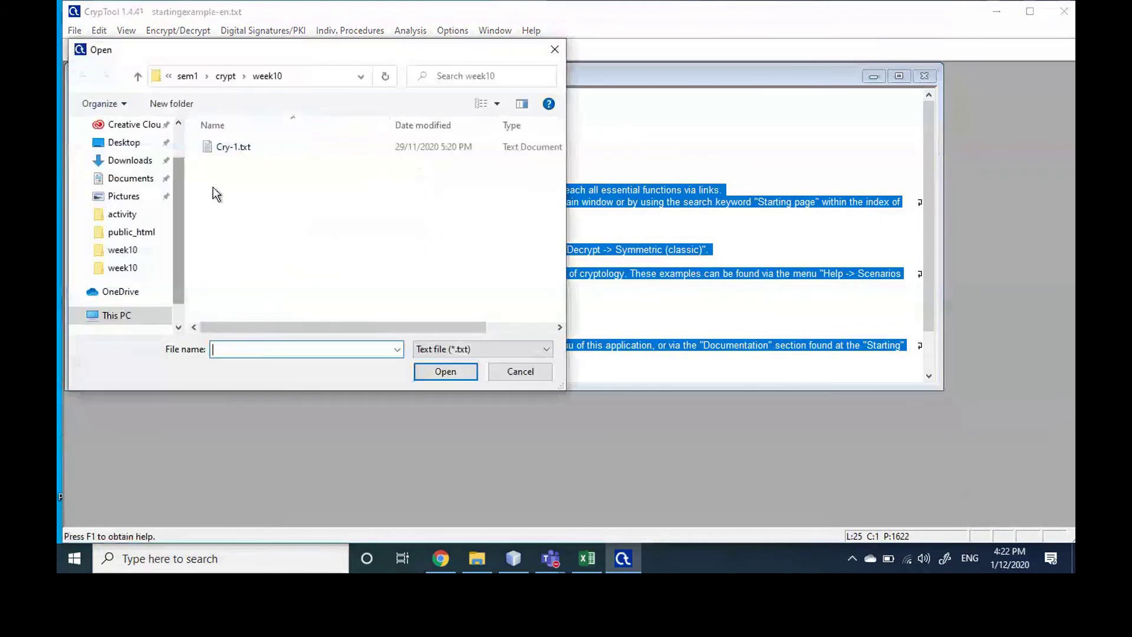
{"action": "left_click", "coordinate": [220, 146]}
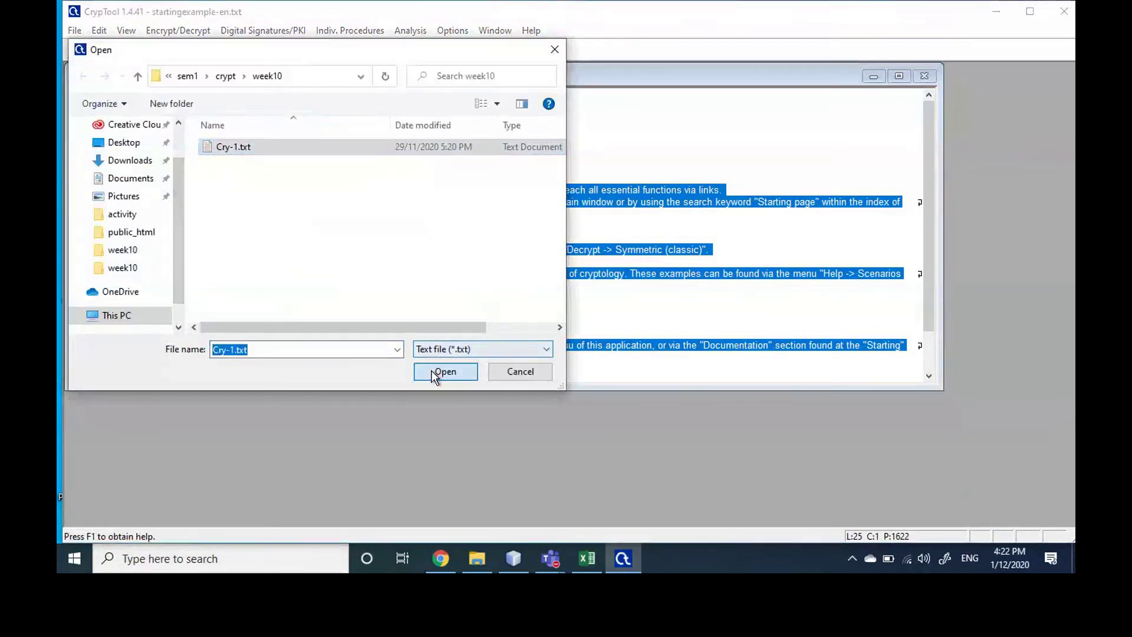
{"action": "left_click", "coordinate": [442, 372]}
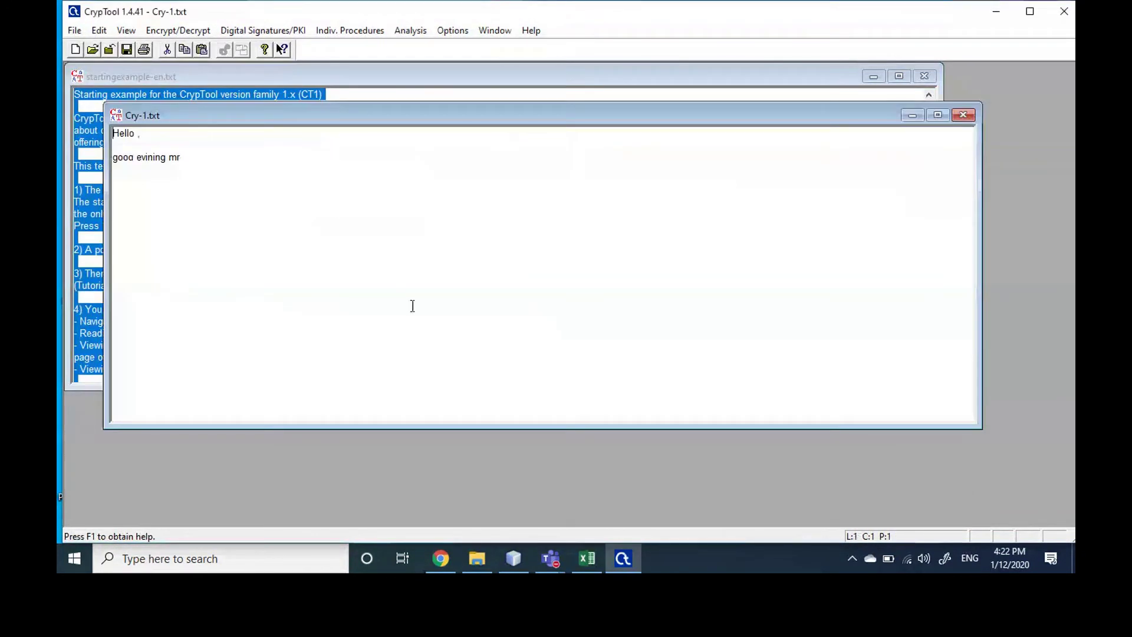
- Replace the wrong letter in 'evining' with 'en', making the line 'good evenning mr'
{"action": "left_click", "coordinate": [181, 158]}
{"action": "left_click", "coordinate": [148, 158]}
{"action": "key", "text": "BackSpace"}
{"action": "type", "text": "en"}
{"action": "left_click", "coordinate": [211, 161]}
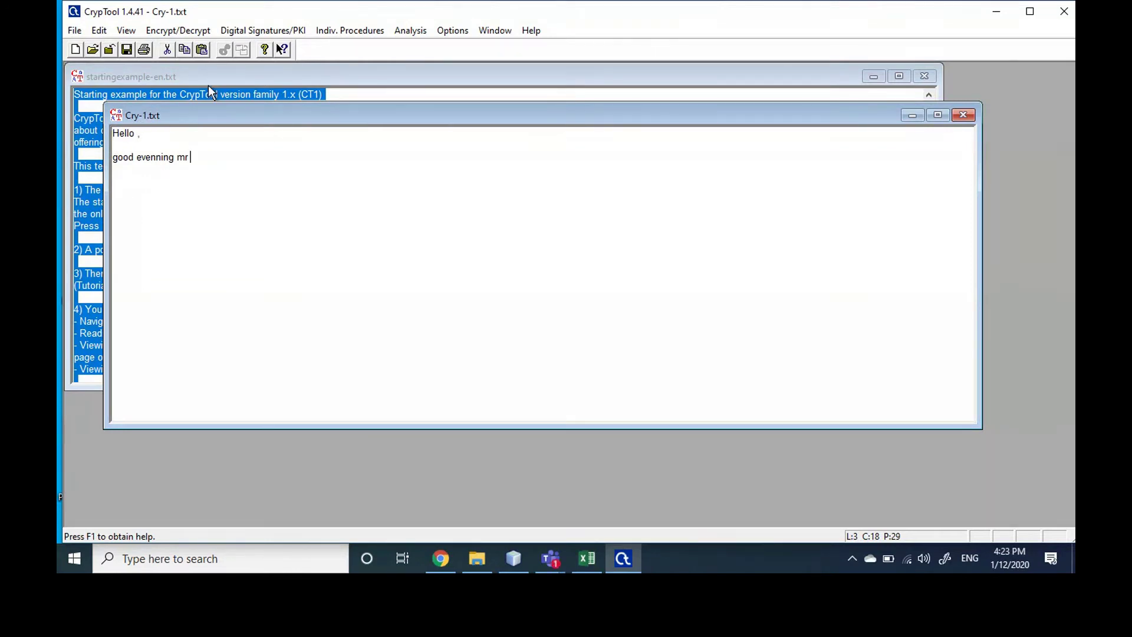
{"action": "left_click", "coordinate": [167, 34]}
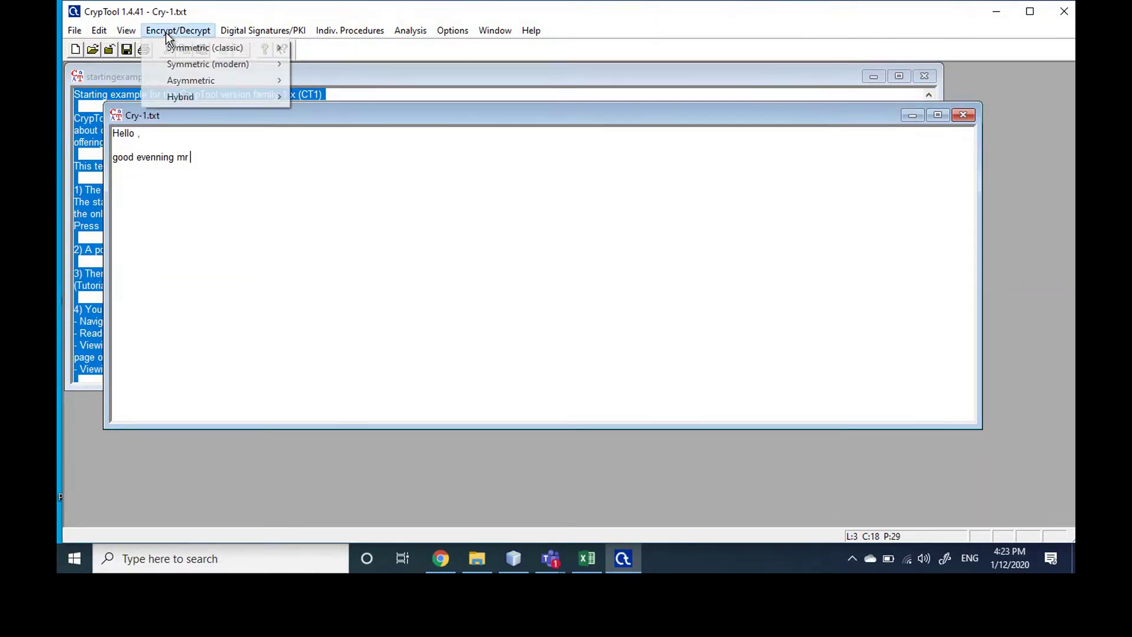
- Start the RSA-AES hybrid encryption walkthrough and choose Cry-1.txt as the document
{"action": "mouse_move", "coordinate": [176, 98]}
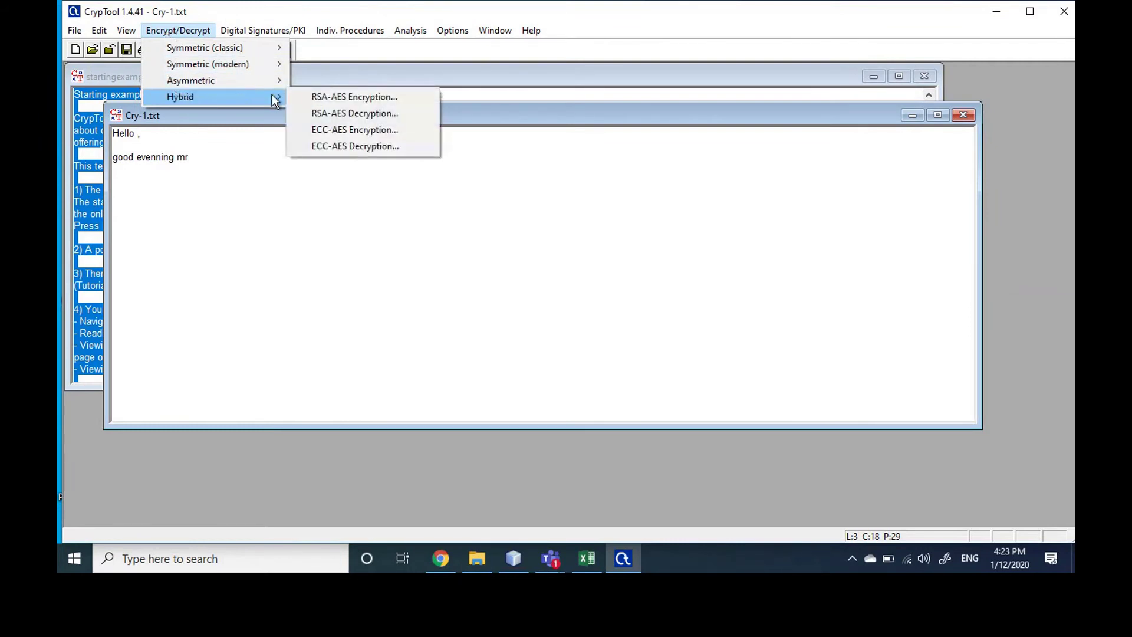
{"action": "left_click", "coordinate": [323, 98]}
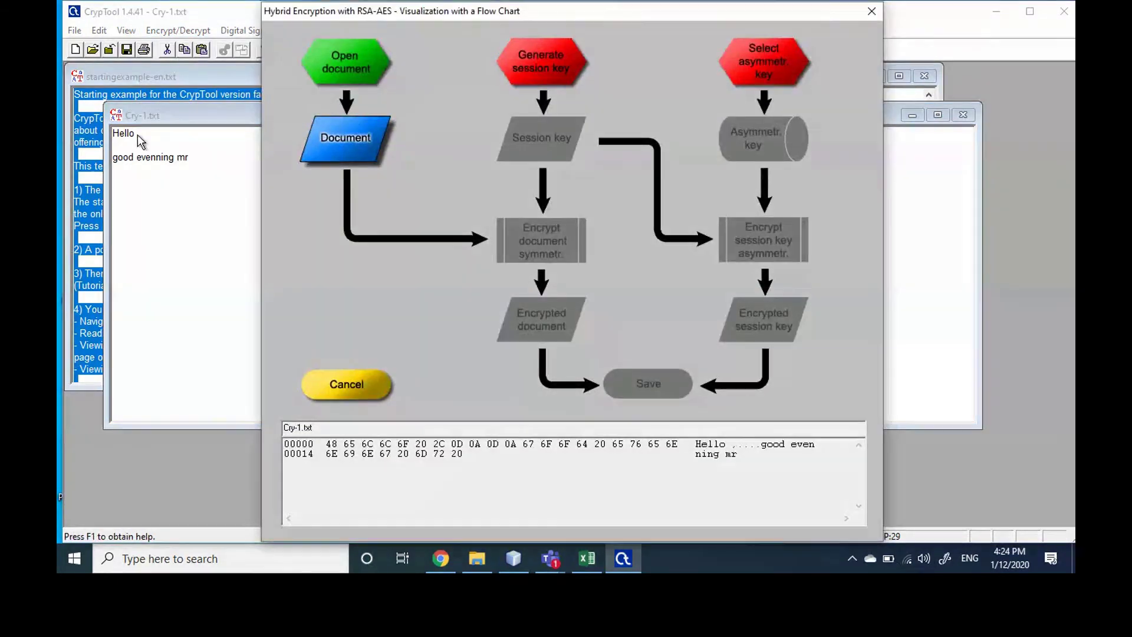
{"action": "left_click", "coordinate": [342, 67]}
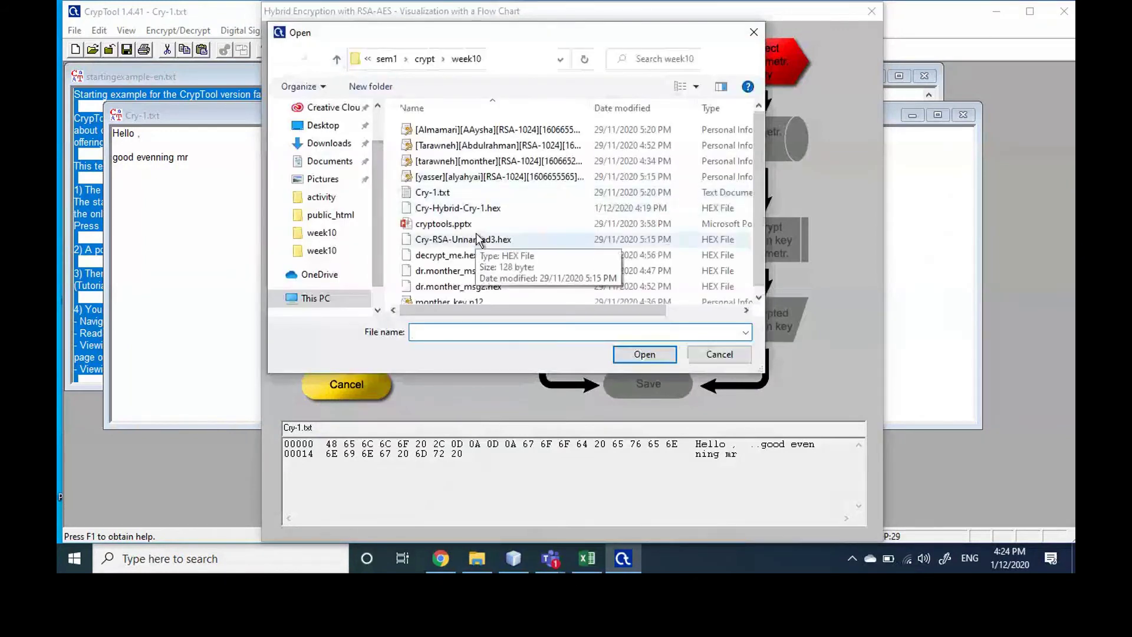
{"action": "left_click", "coordinate": [436, 193]}
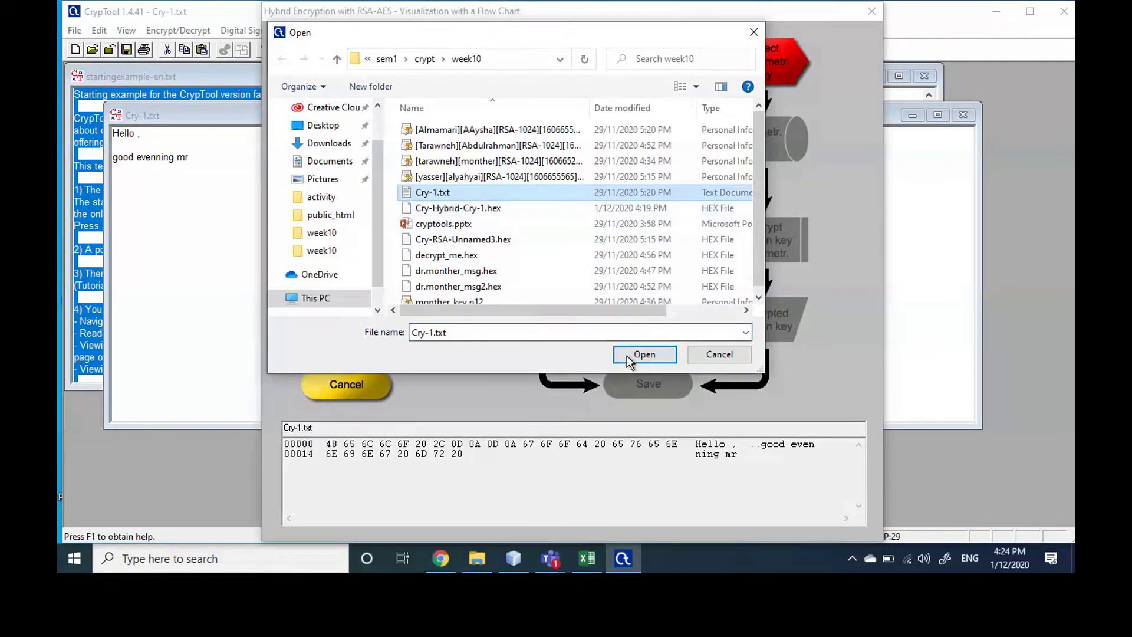
{"action": "left_click", "coordinate": [685, 355]}
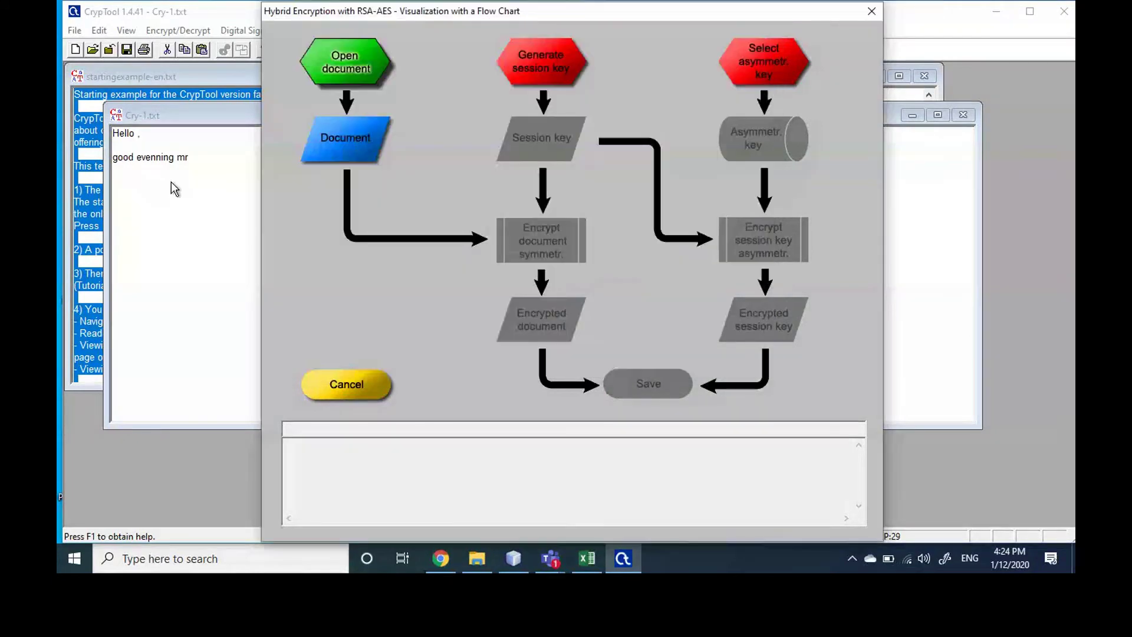
- Display and select Cry-1.txt's hex dump, then generate a random session key
{"action": "left_click", "coordinate": [342, 141]}
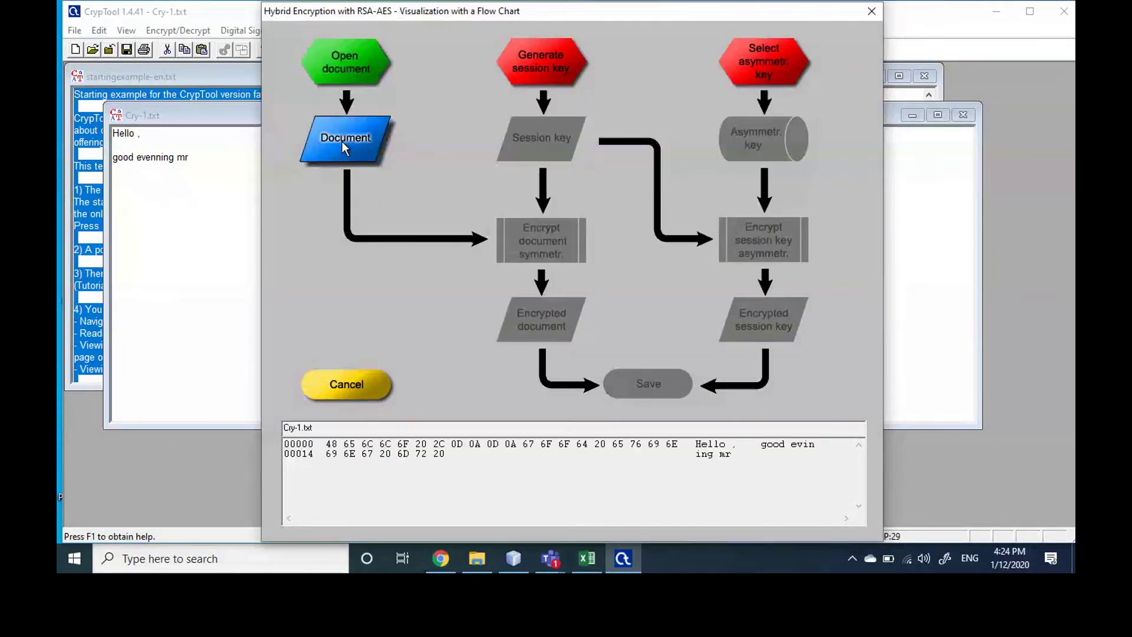
{"action": "left_click", "coordinate": [724, 457]}
{"action": "left_click_drag", "start_coordinate": [693, 448], "coordinate": [737, 454]}
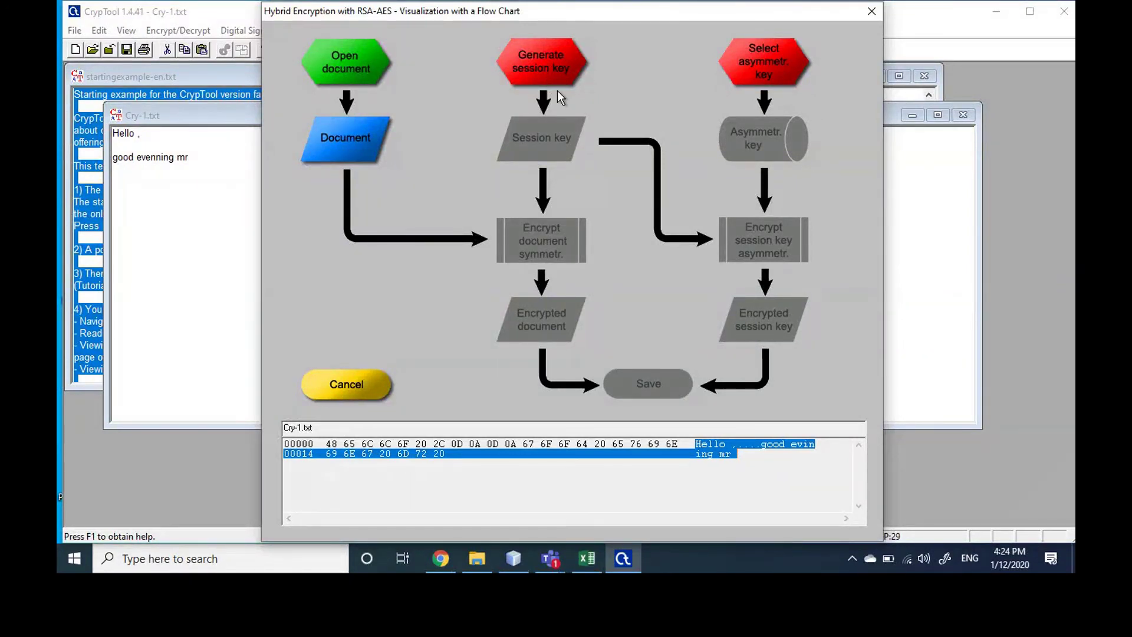
{"action": "left_click", "coordinate": [536, 62]}
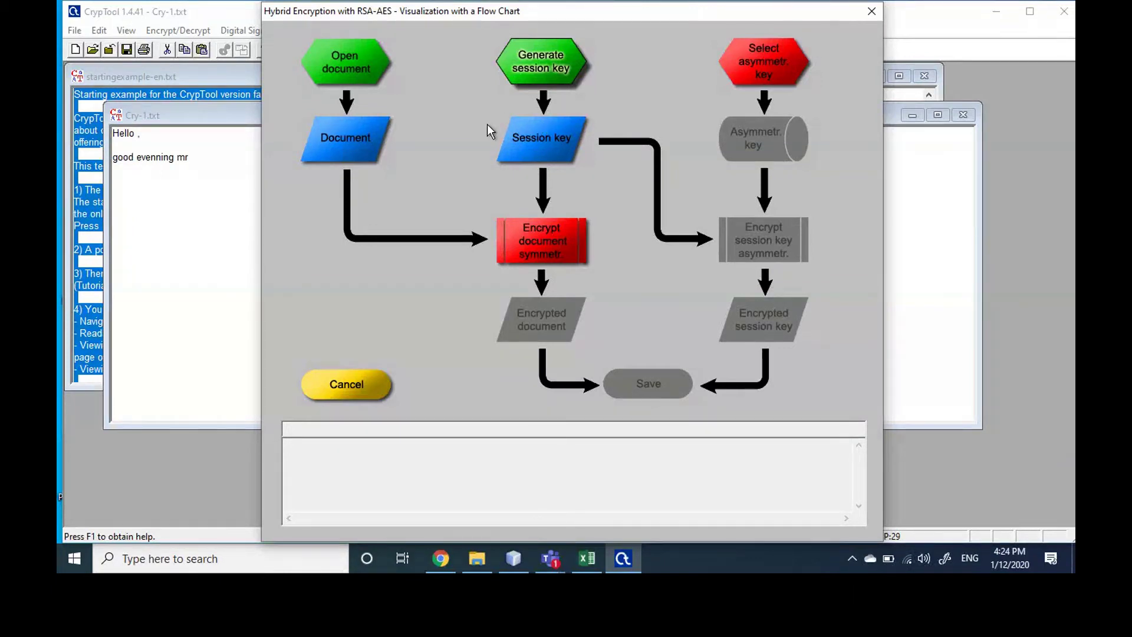
- View and highlight the random session key bytes, then encrypt the document symmetrically with it
{"action": "left_click", "coordinate": [526, 142]}
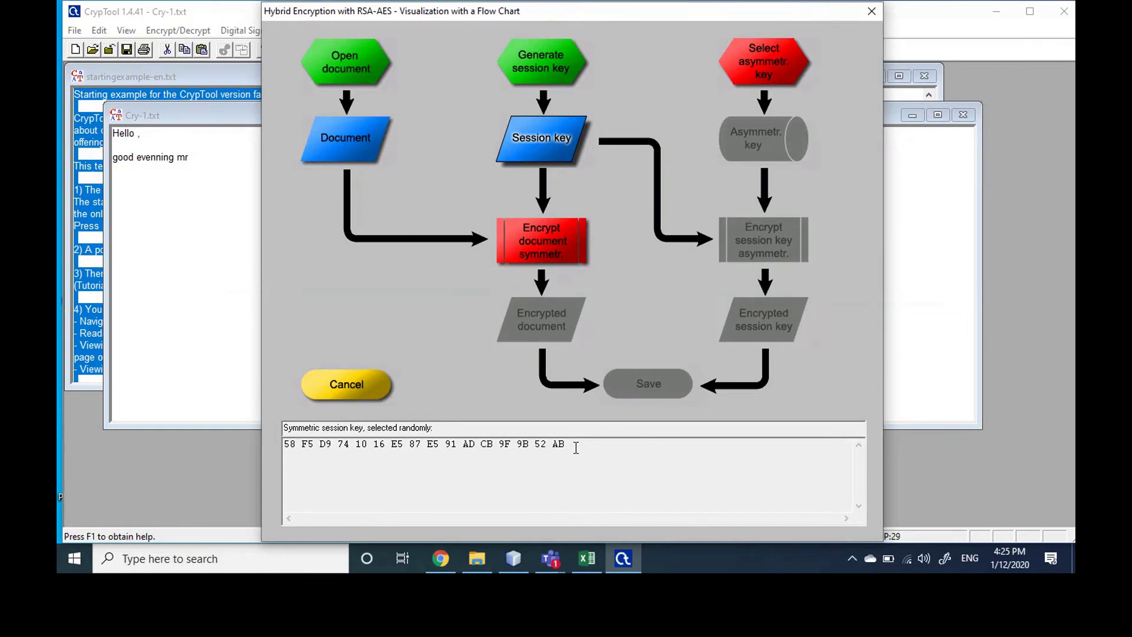
{"action": "left_click_drag", "start_coordinate": [435, 428], "coordinate": [369, 432]}
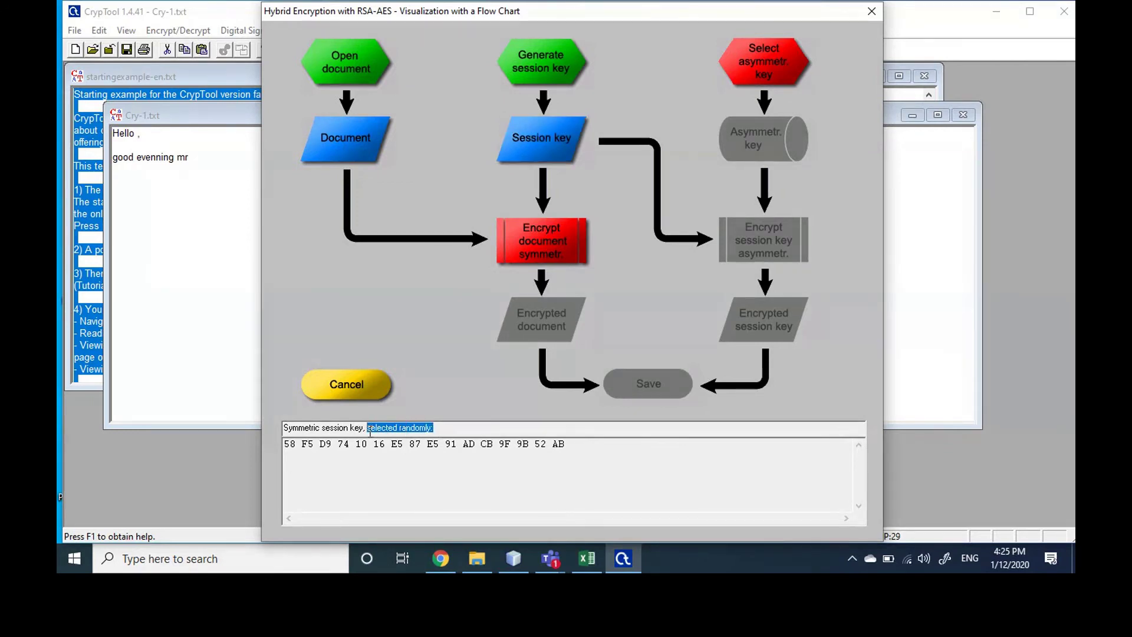
{"action": "left_click", "coordinate": [386, 448]}
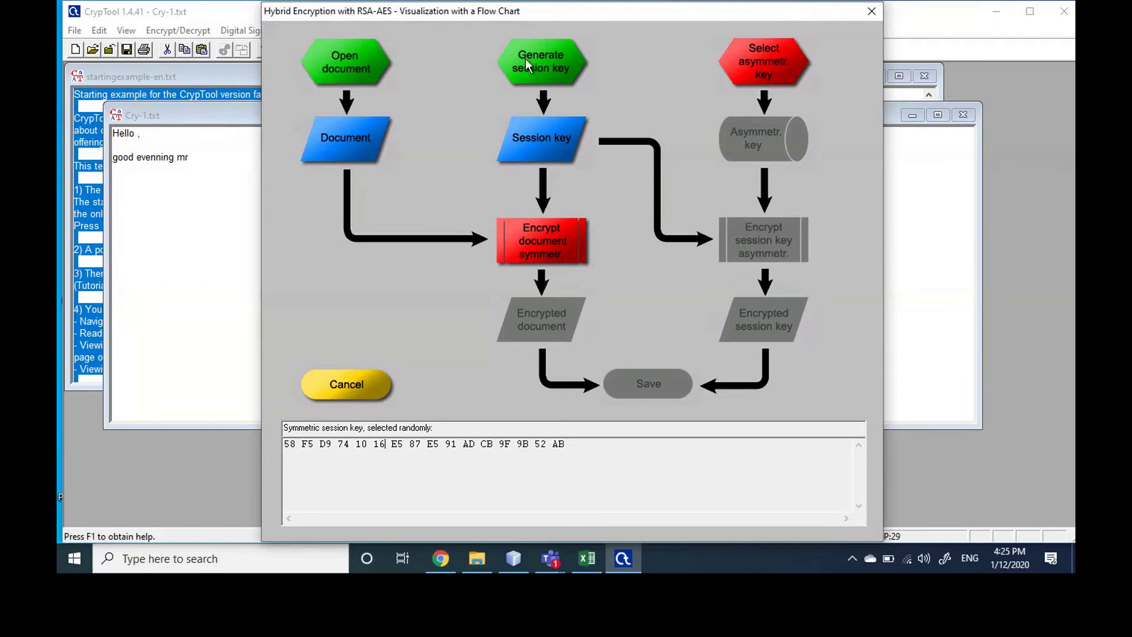
{"action": "left_click_drag", "start_coordinate": [571, 443], "coordinate": [309, 444]}
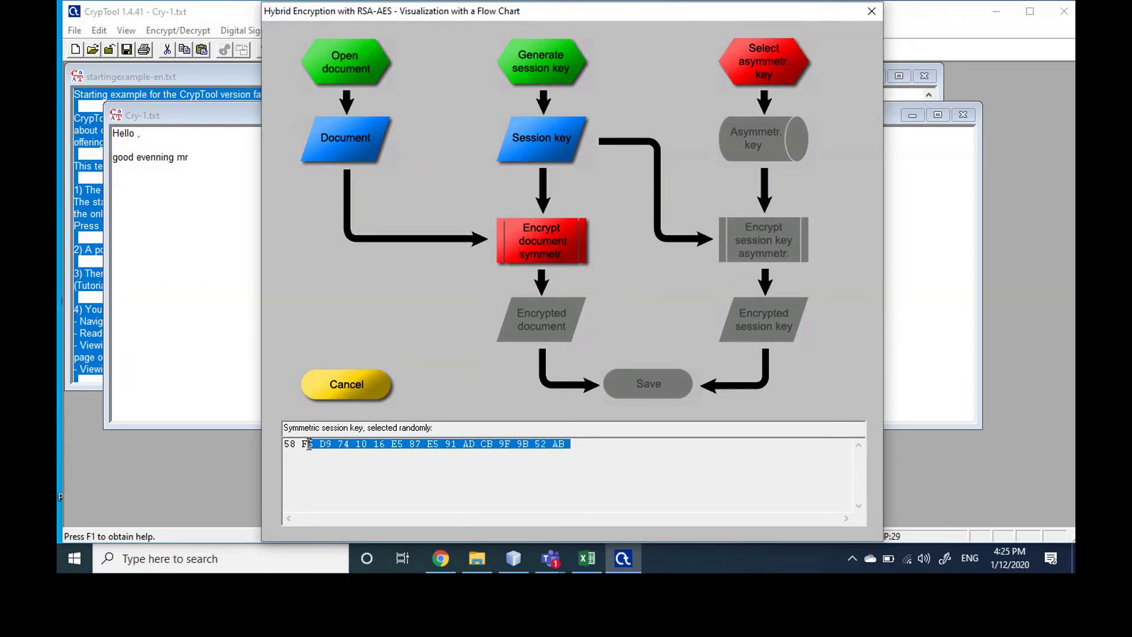
{"action": "left_click", "coordinate": [118, 140]}
{"action": "left_click", "coordinate": [289, 446]}
{"action": "left_click_drag", "start_coordinate": [289, 445], "coordinate": [575, 445]}
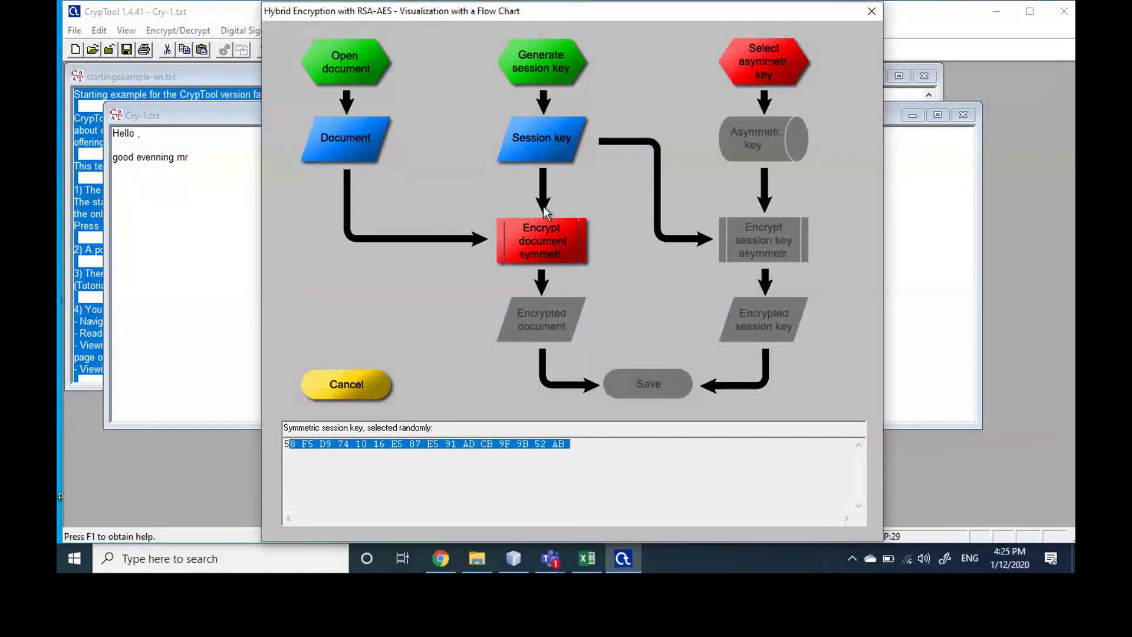
{"action": "left_click", "coordinate": [537, 241]}
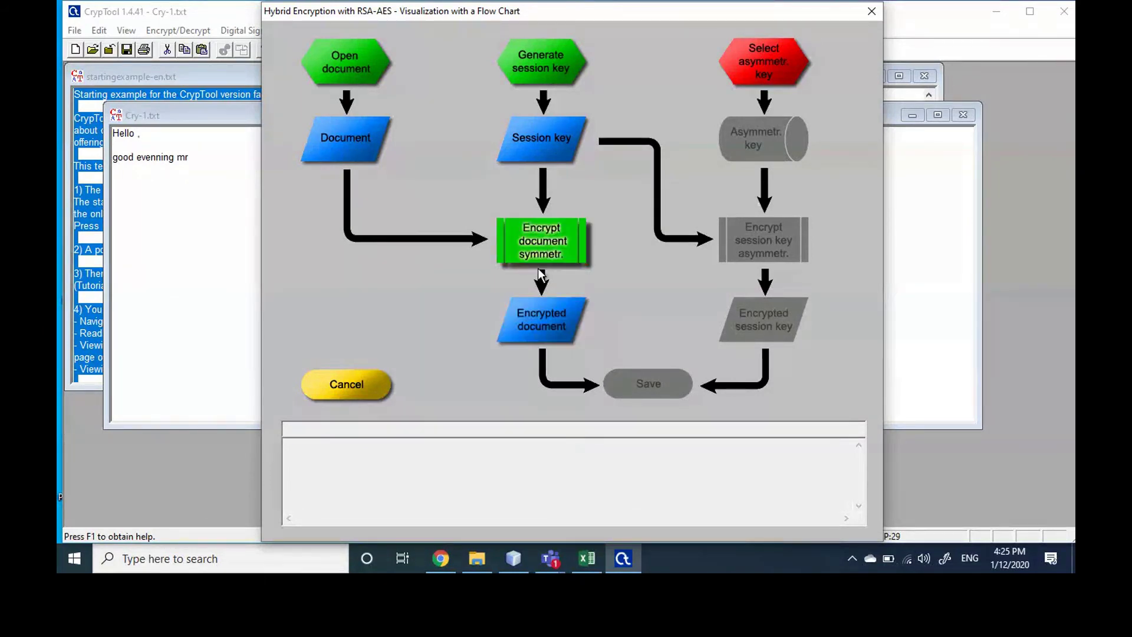
- Display and select the encrypted document's hex dump, which begins 2A 89 5E
{"action": "left_click", "coordinate": [533, 325]}
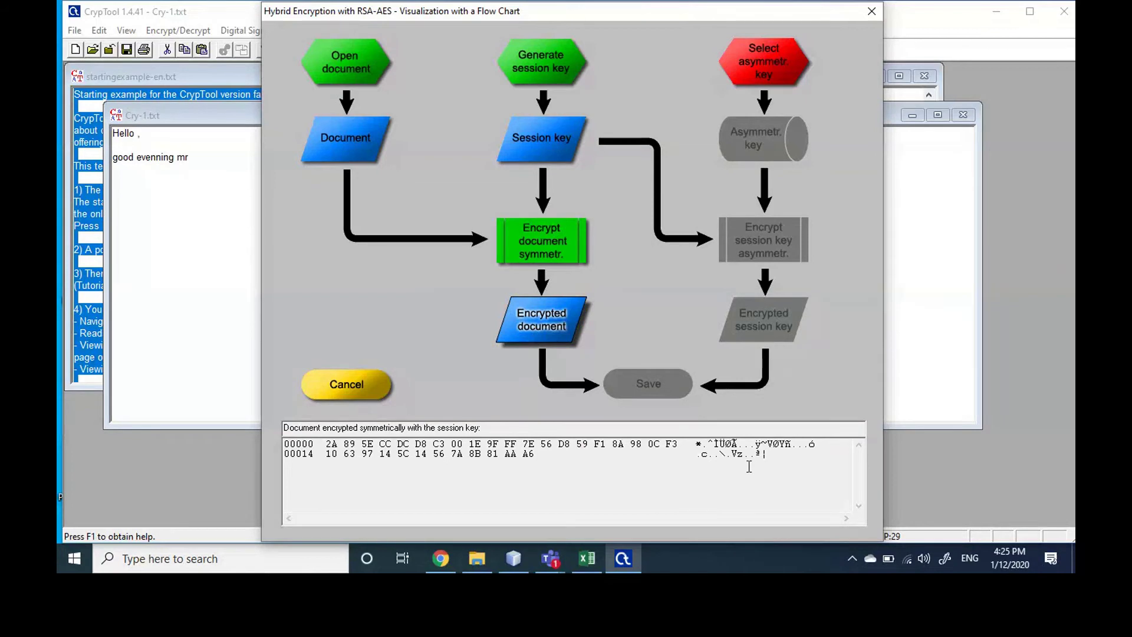
{"action": "left_click_drag", "start_coordinate": [800, 459], "coordinate": [282, 449]}
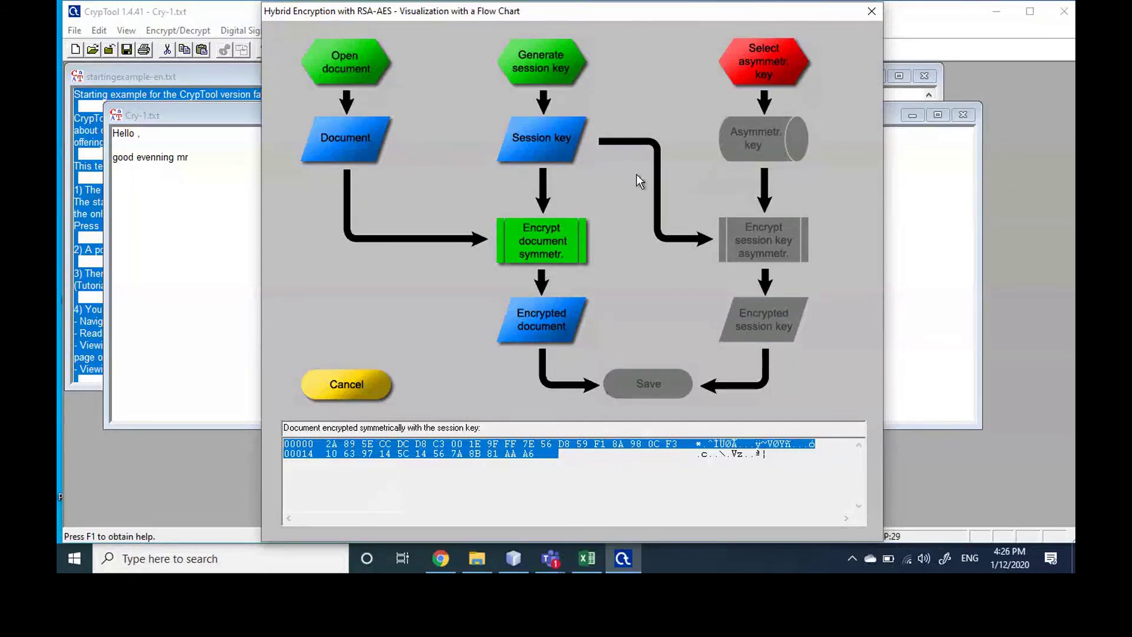
{"action": "left_click", "coordinate": [571, 474]}
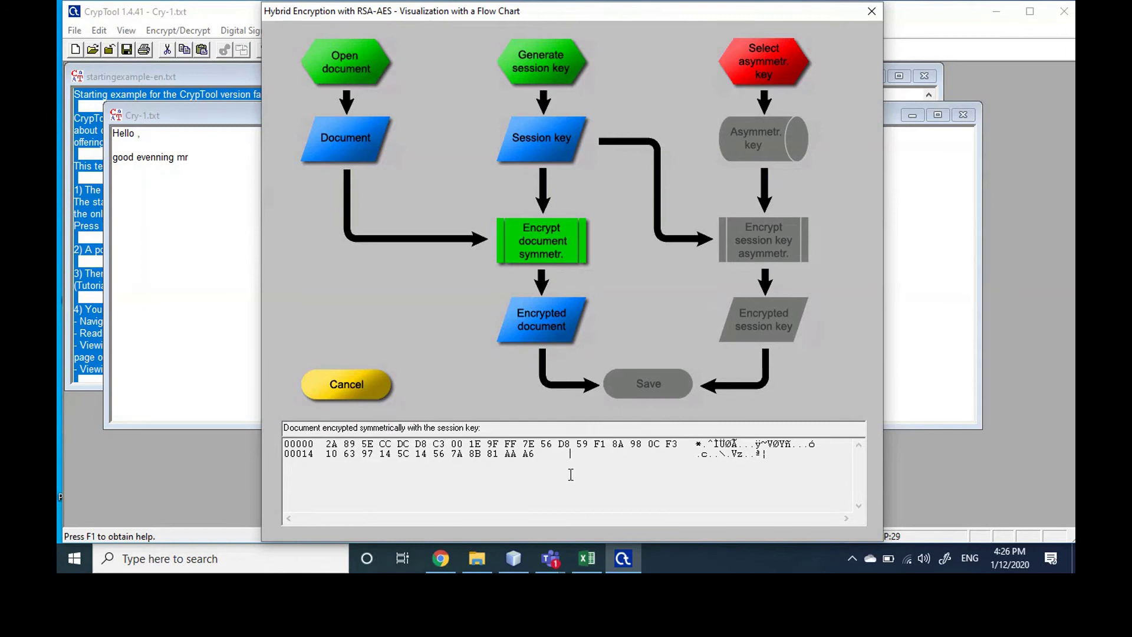
- Select a recipient's RSA-1024 public key for the hybrid encryption
{"action": "left_click", "coordinate": [755, 61]}
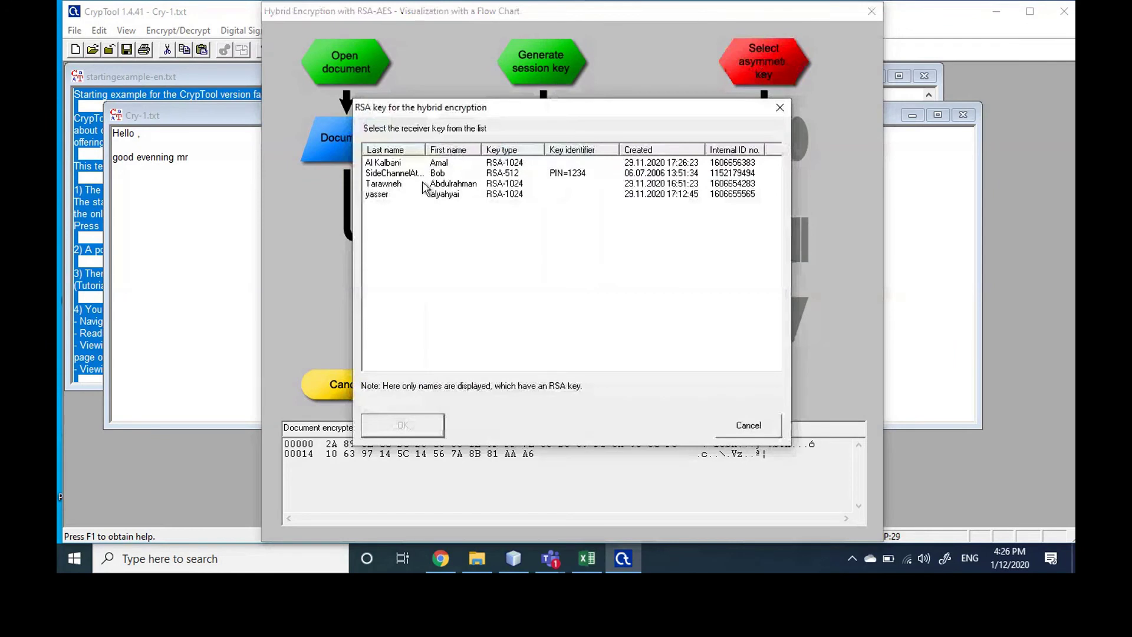
{"action": "left_click", "coordinate": [425, 184]}
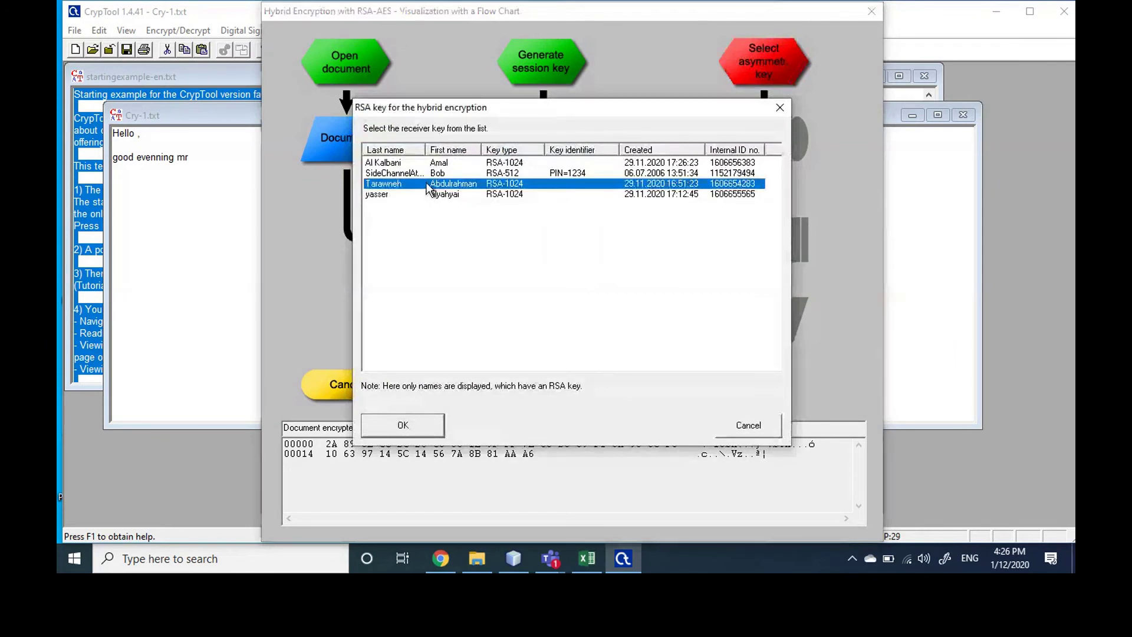
{"action": "left_click", "coordinate": [423, 427]}
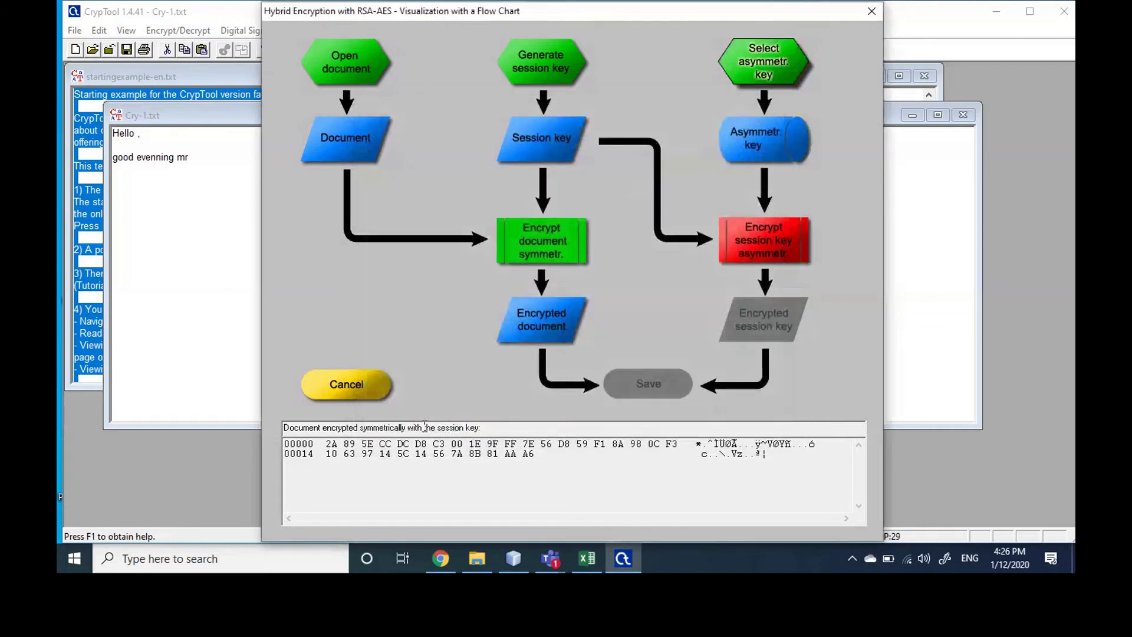
- Review the recipient's public key values in hexadecimal and return to the flow chart
{"action": "left_click", "coordinate": [744, 143]}
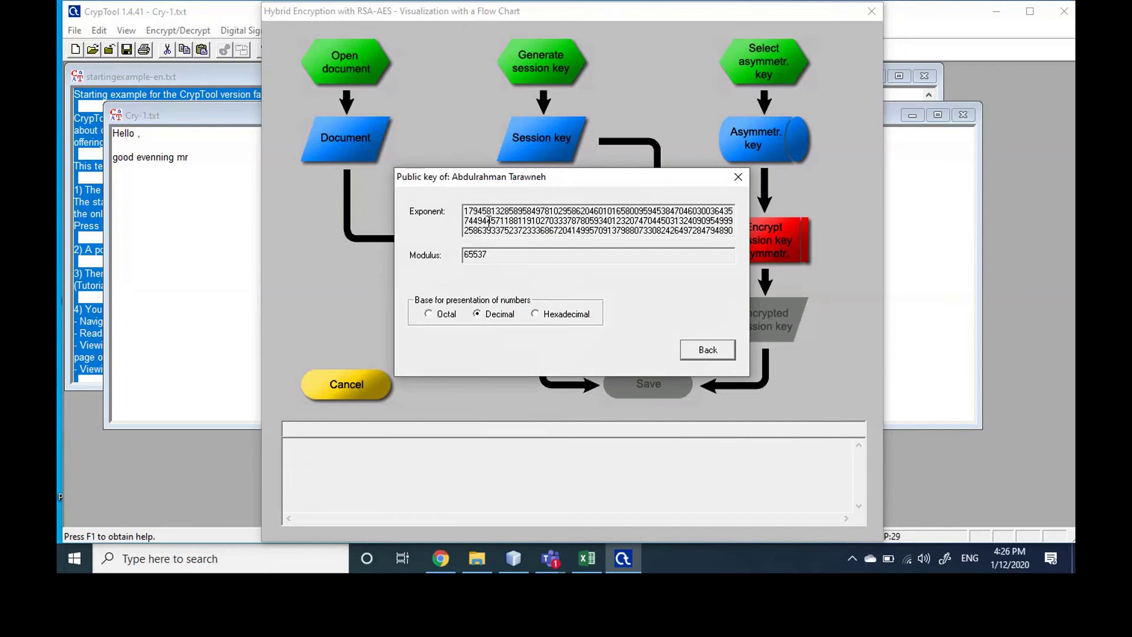
{"action": "left_click", "coordinate": [555, 315]}
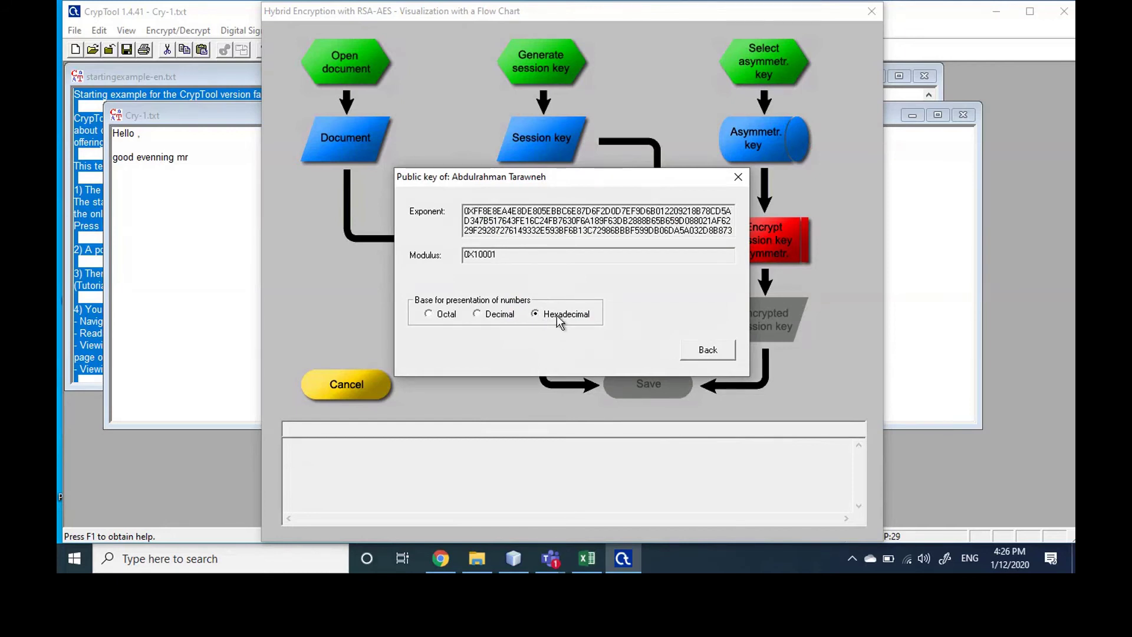
{"action": "left_click", "coordinate": [709, 349]}
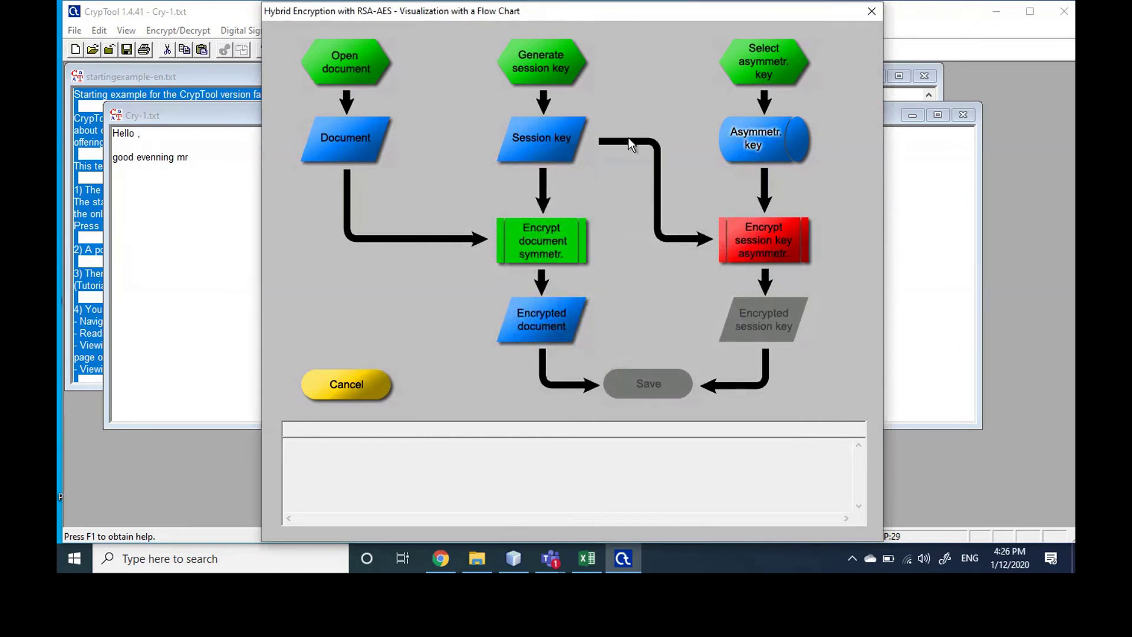
- Encrypt the session key asymmetrically and compare it with the plain session key bytes
{"action": "left_click", "coordinate": [768, 242]}
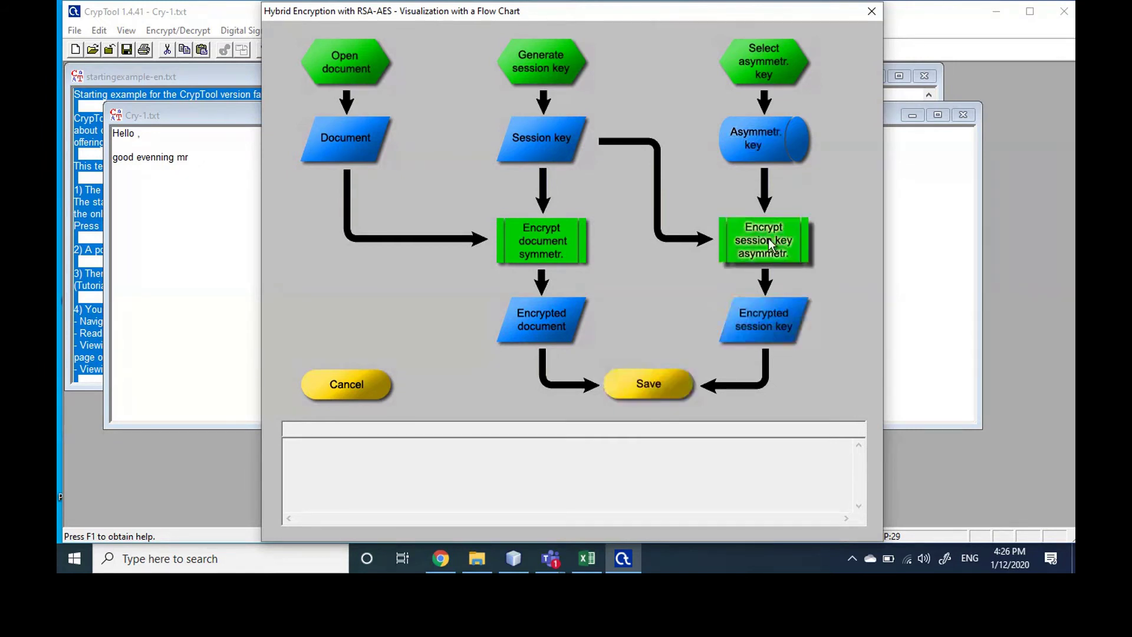
{"action": "left_click", "coordinate": [770, 324]}
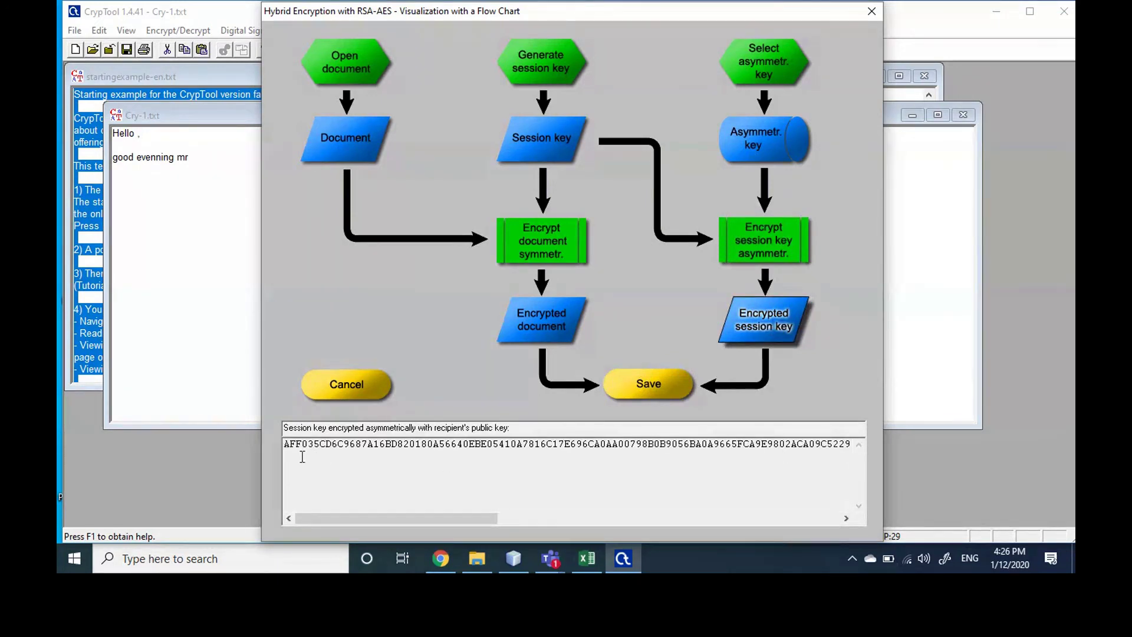
{"action": "left_click", "coordinate": [530, 143]}
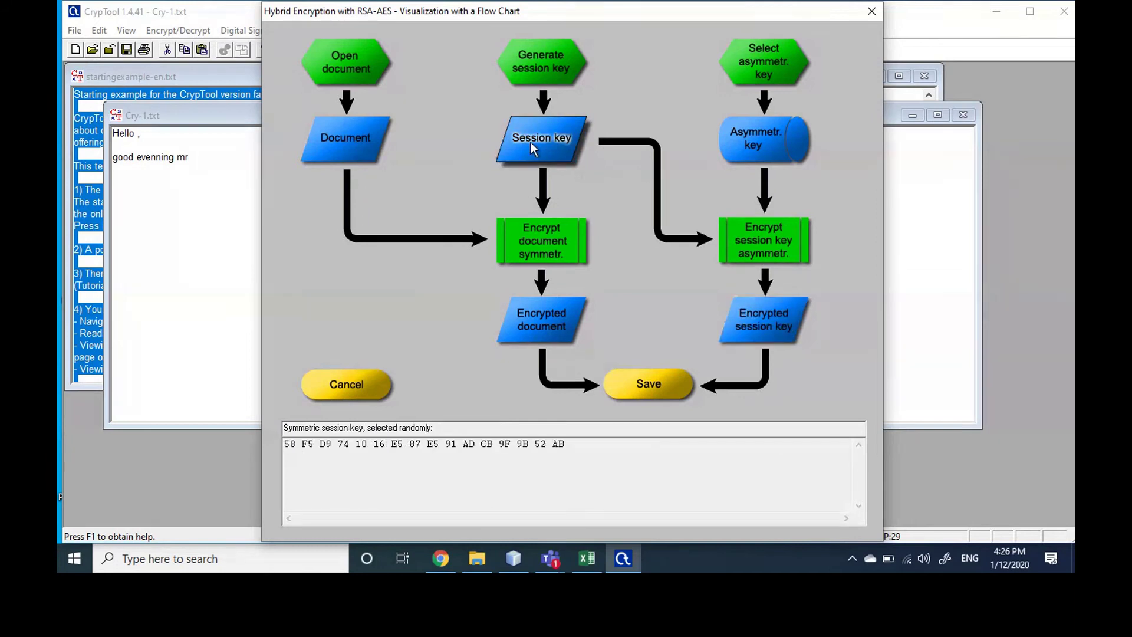
{"action": "left_click_drag", "start_coordinate": [580, 443], "coordinate": [290, 444]}
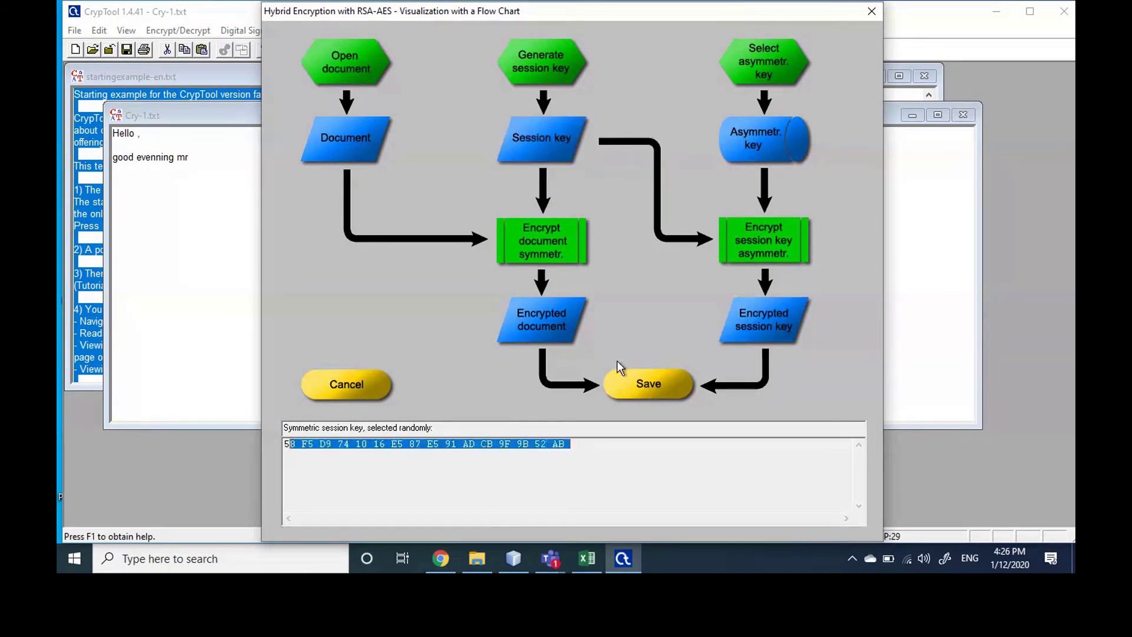
- Re-encrypt with the public key and display the encrypted session key beginning AFF035CD6C
{"action": "left_click", "coordinate": [770, 247]}
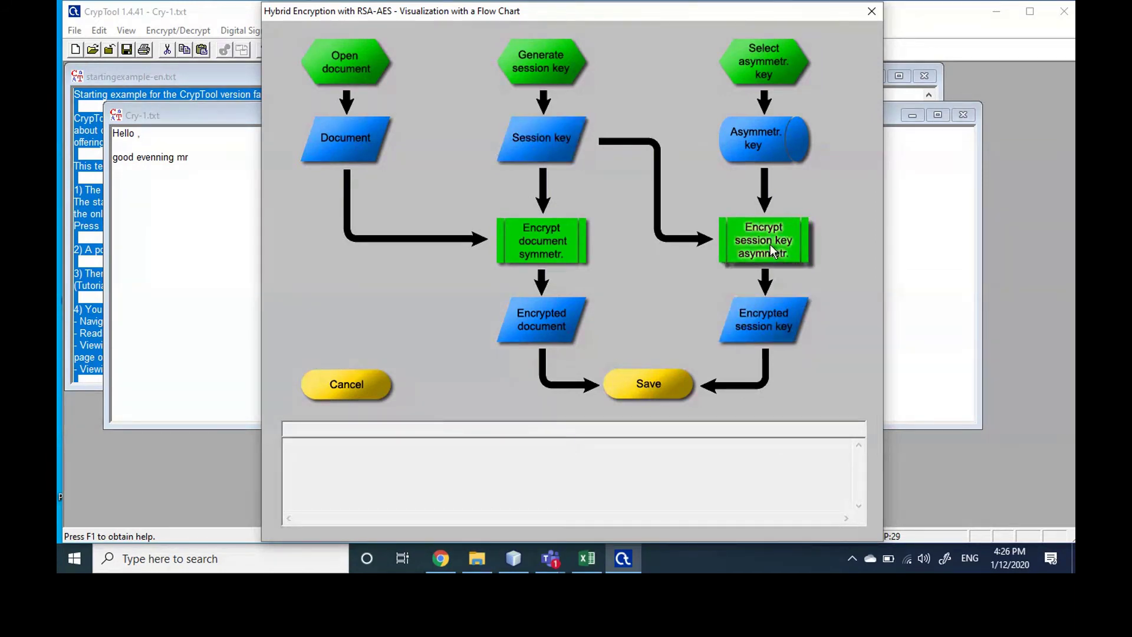
{"action": "left_click", "coordinate": [762, 135]}
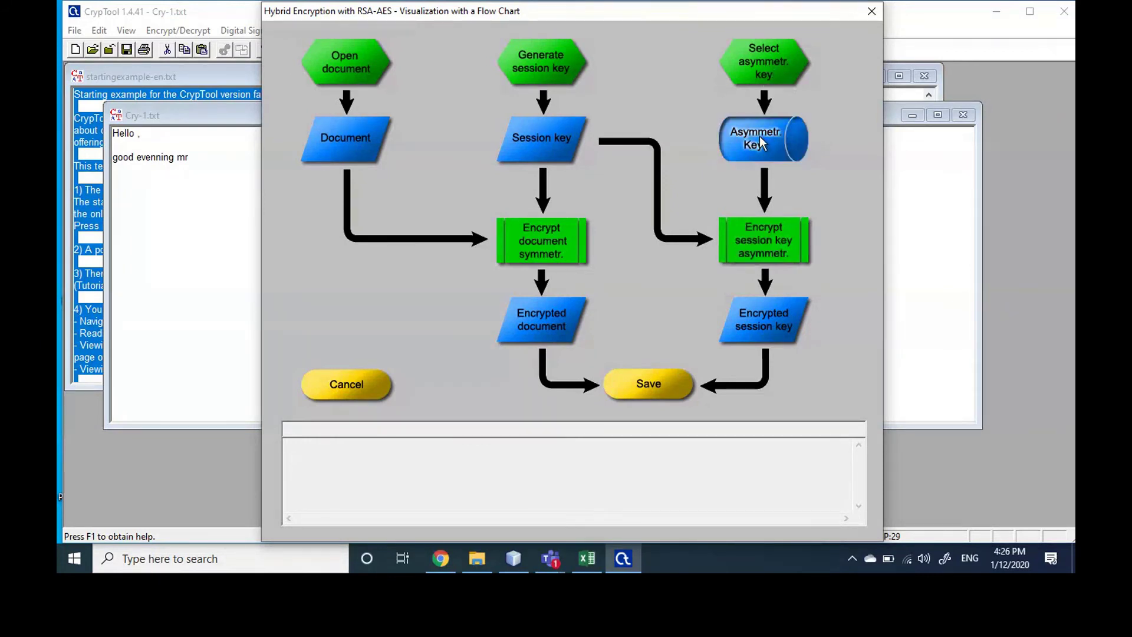
{"action": "left_click", "coordinate": [708, 350]}
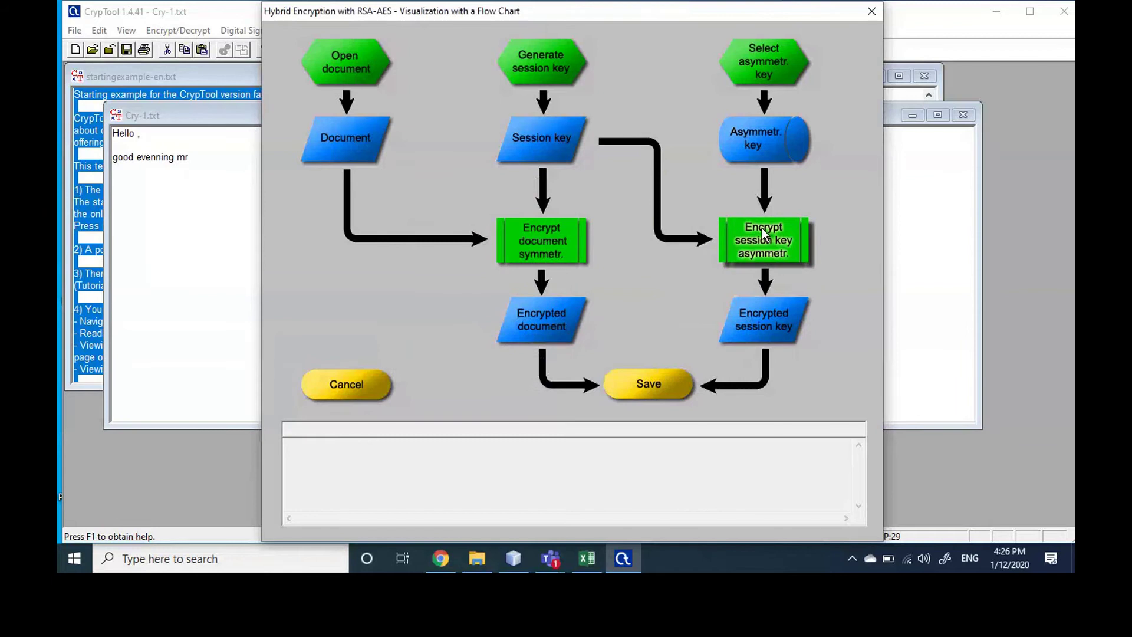
{"action": "left_click", "coordinate": [766, 325]}
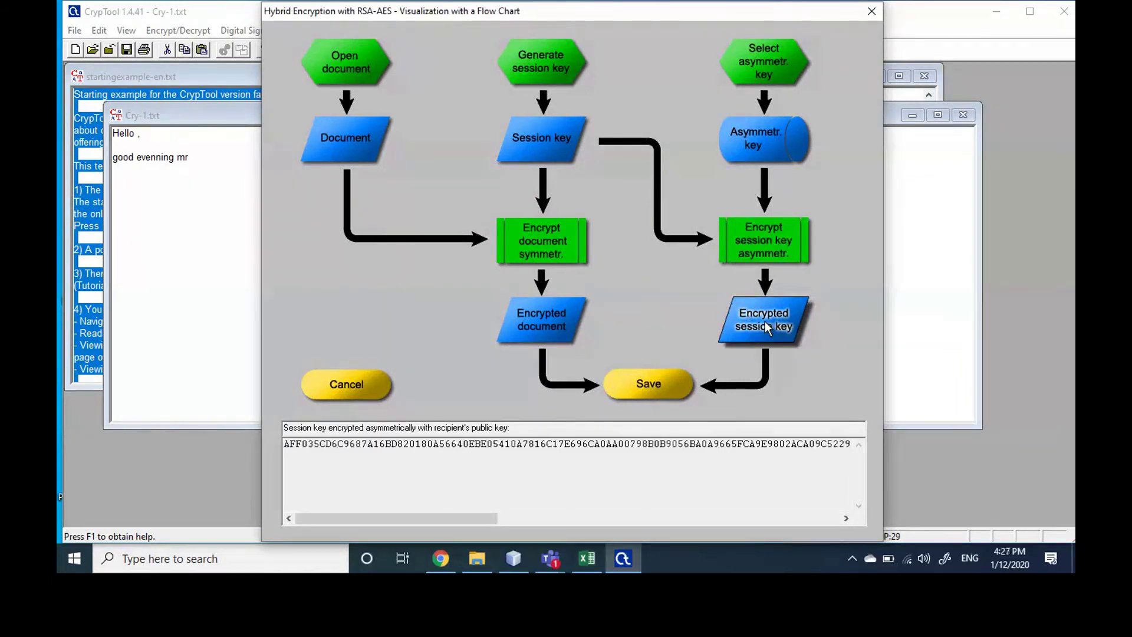
- Generate the hybrid-encrypted document and save it as Cry-Hybrid-Cry.hex, then check its receiver entry
{"action": "left_click", "coordinate": [653, 383]}
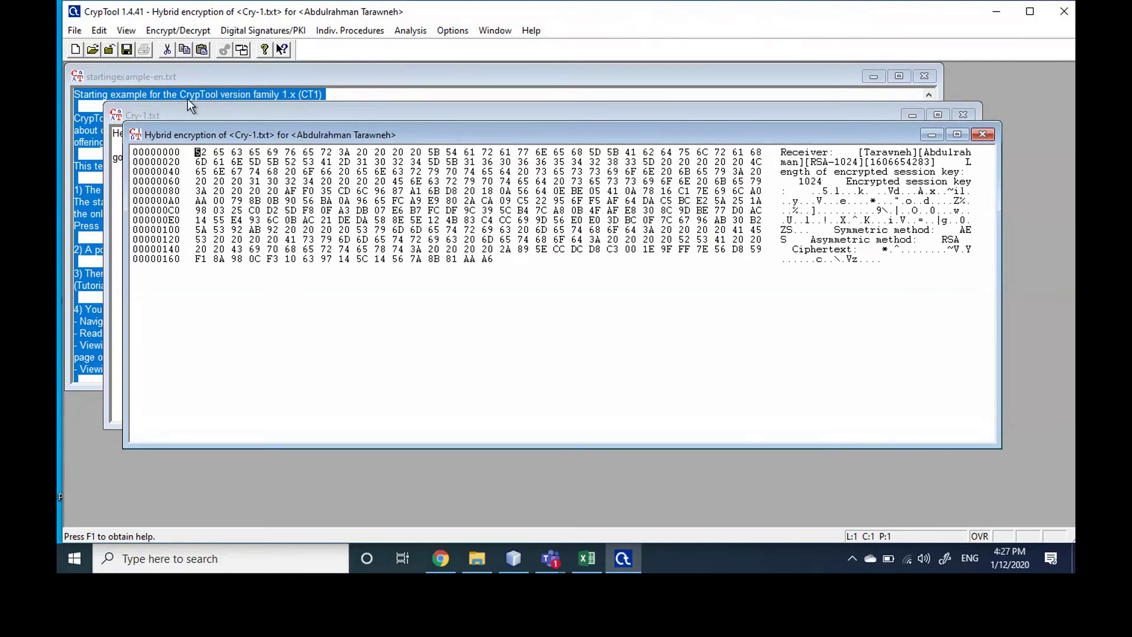
{"action": "left_click", "coordinate": [79, 31]}
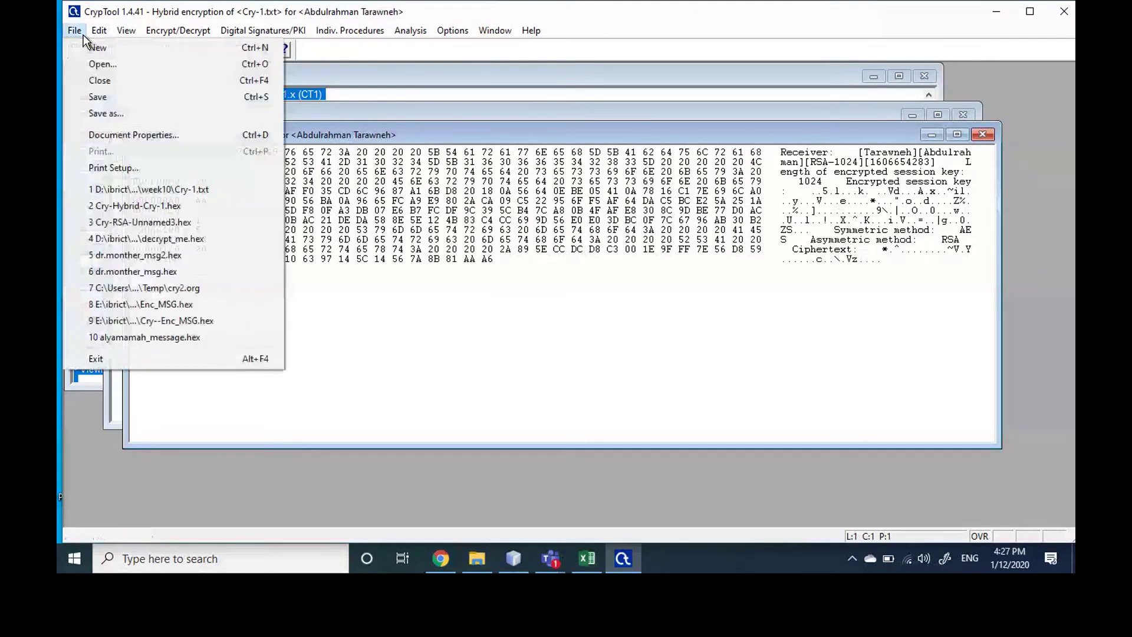
{"action": "left_click", "coordinate": [110, 115]}
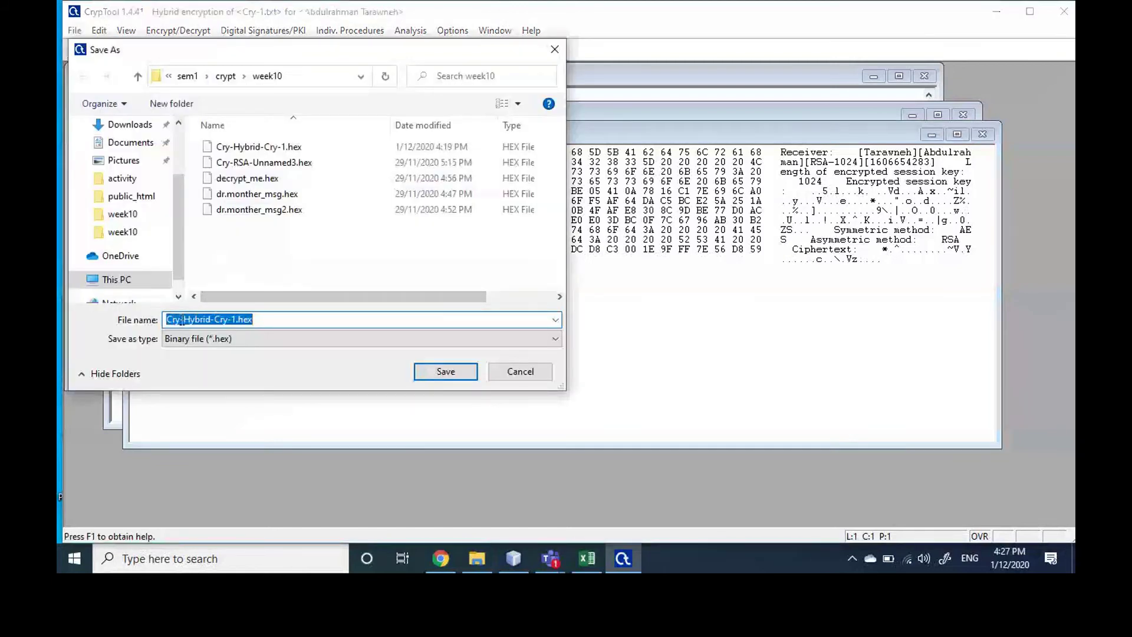
{"action": "left_click", "coordinate": [237, 321]}
{"action": "key", "text": "BackSpace"}
{"action": "key", "text": "BackSpace"}
{"action": "left_click", "coordinate": [445, 372]}
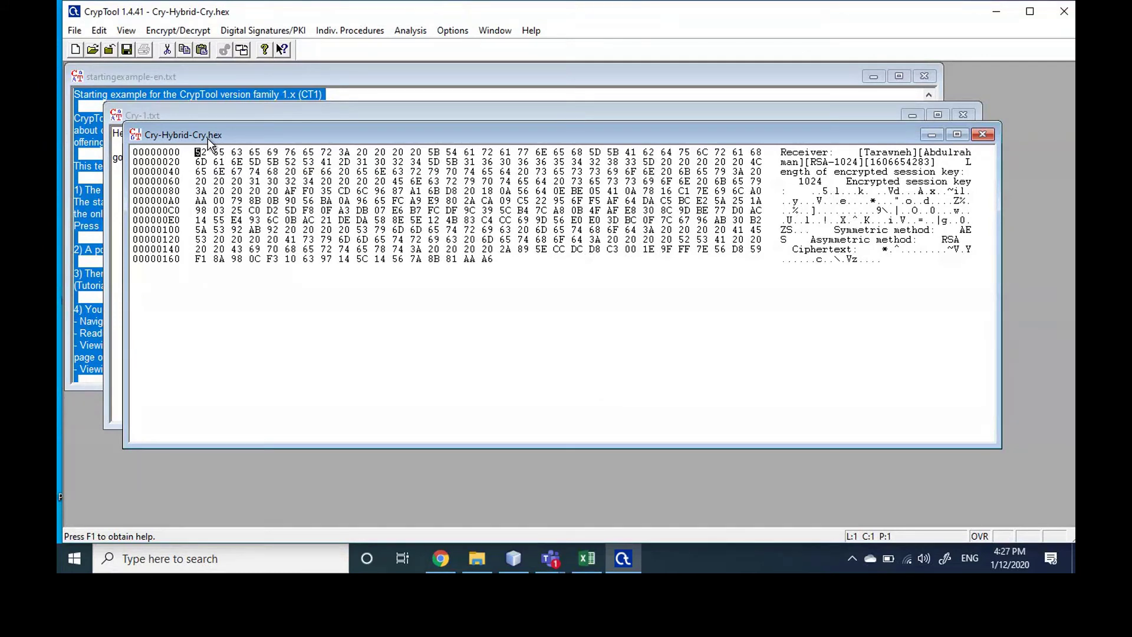
{"action": "left_click_drag", "start_coordinate": [867, 151], "coordinate": [974, 155]}
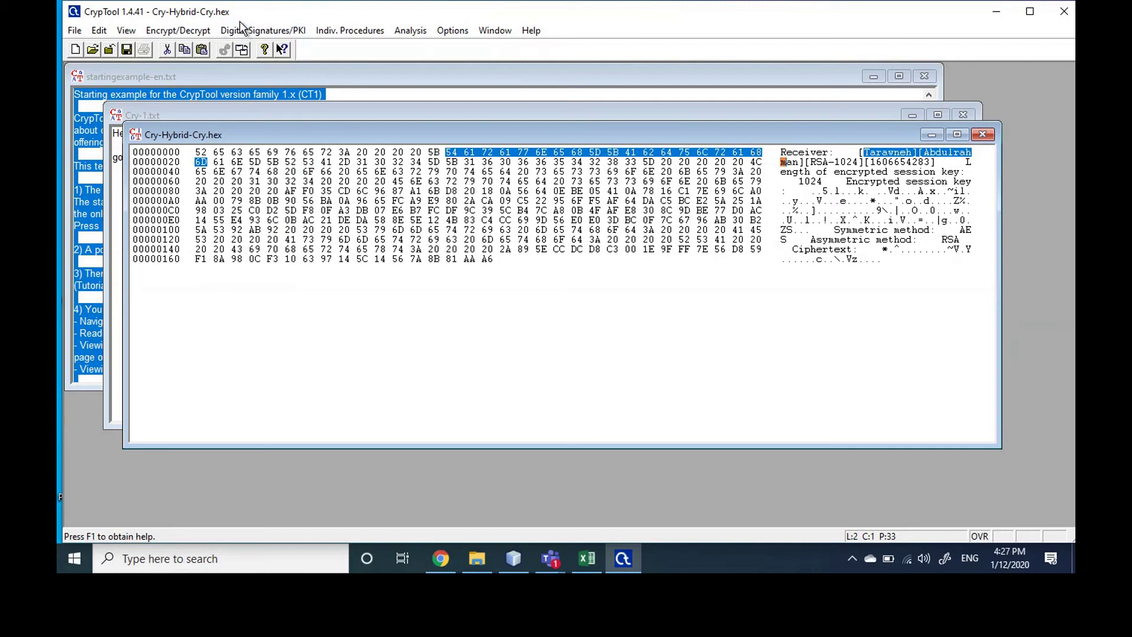
- Inspect the header's RSA and AES method entries in Cry-Hybrid-Cry.hex
{"action": "left_click", "coordinate": [203, 32]}
{"action": "mouse_move", "coordinate": [259, 100]}
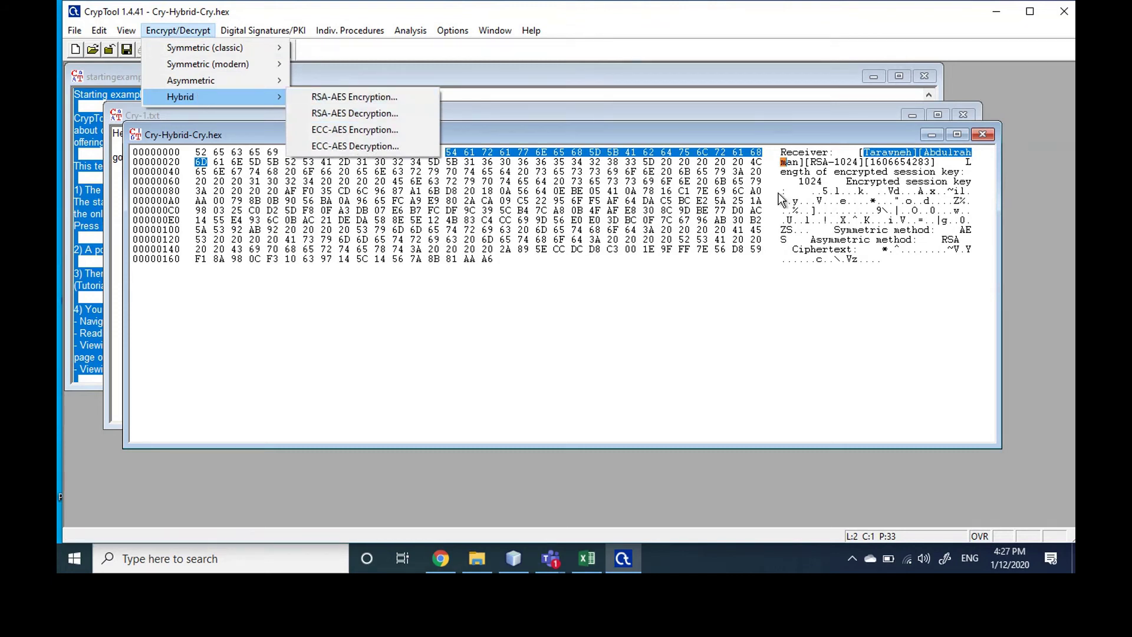
{"action": "left_click", "coordinate": [827, 229]}
{"action": "left_click", "coordinate": [824, 230]}
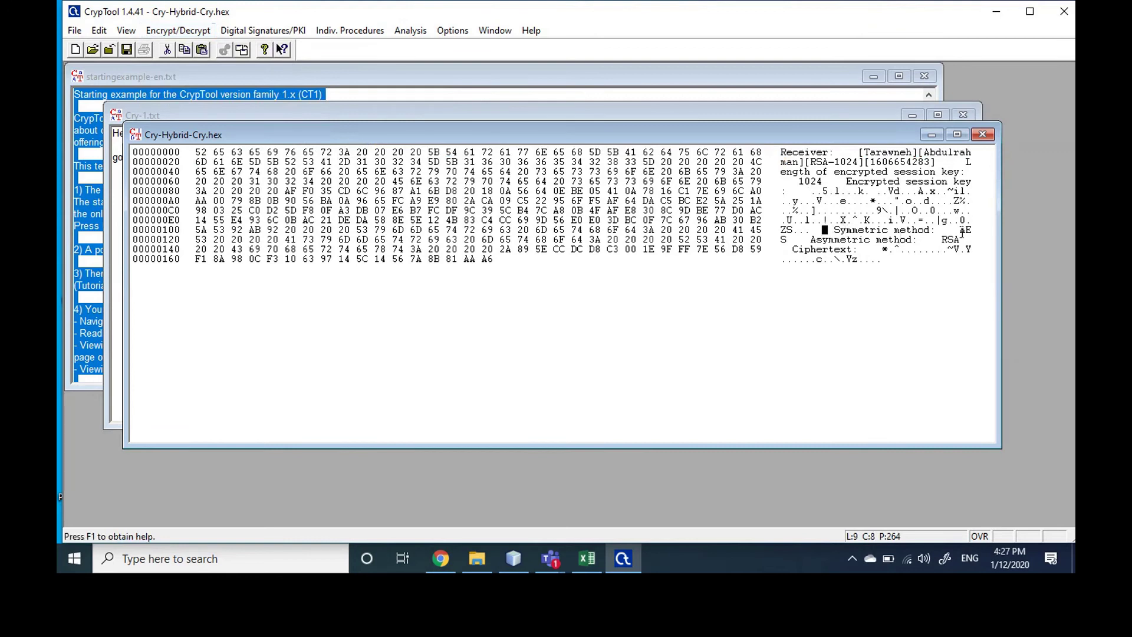
{"action": "left_click_drag", "start_coordinate": [943, 239], "coordinate": [957, 239]}
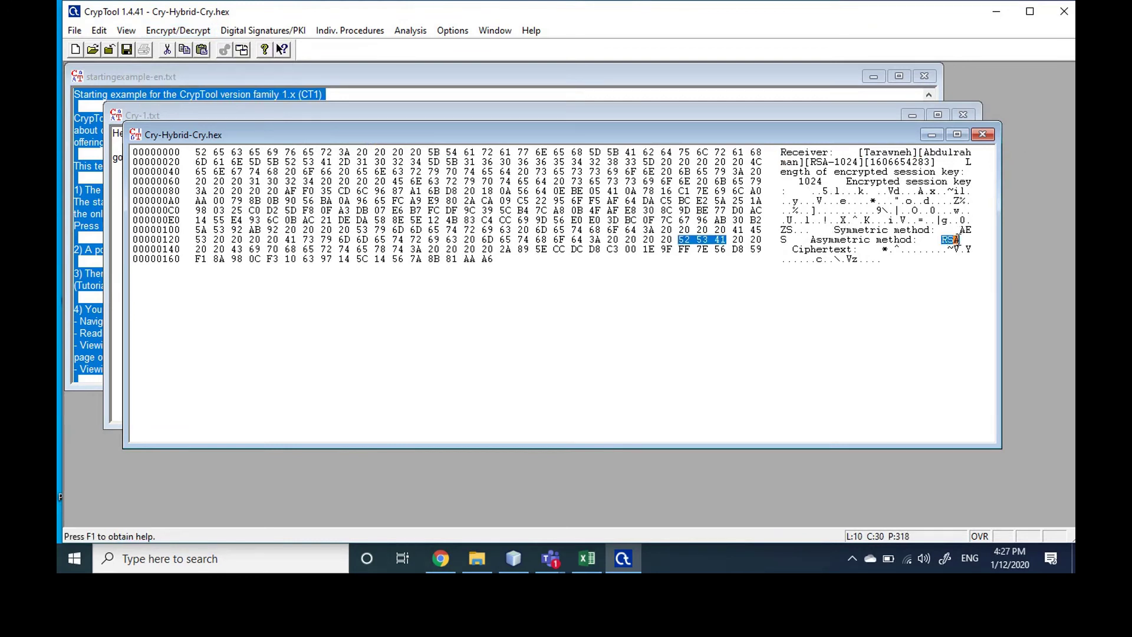
{"action": "left_click_drag", "start_coordinate": [960, 230], "coordinate": [963, 239]}
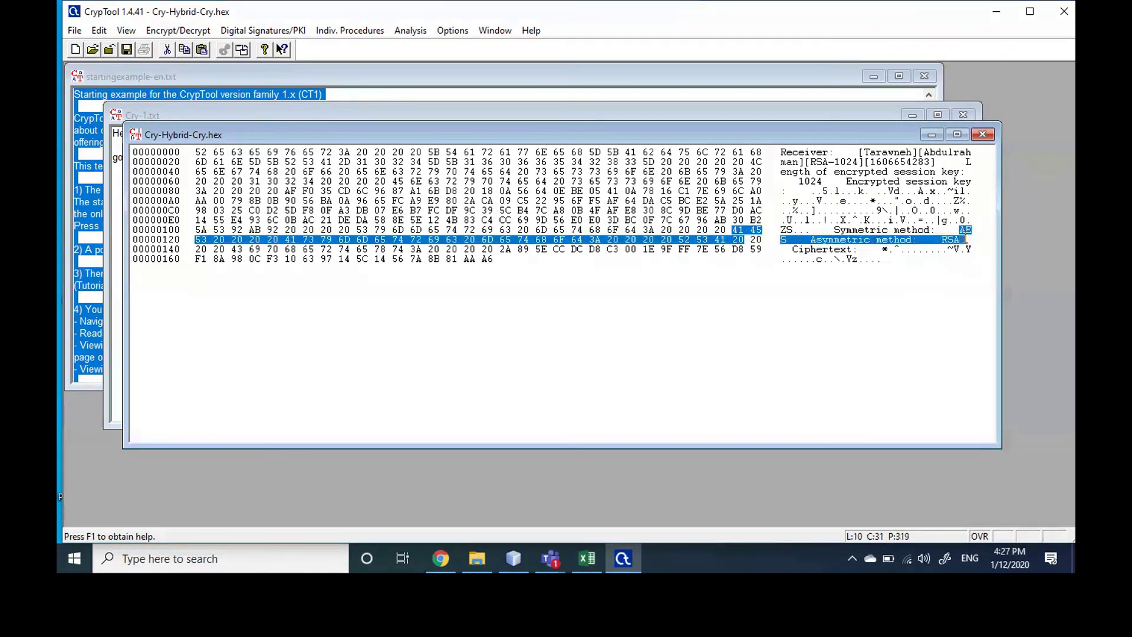
- Launch the Hybrid RSA-AES Decryption from the Encrypt/Decrypt menu
{"action": "left_click", "coordinate": [187, 36]}
{"action": "mouse_move", "coordinate": [195, 96]}
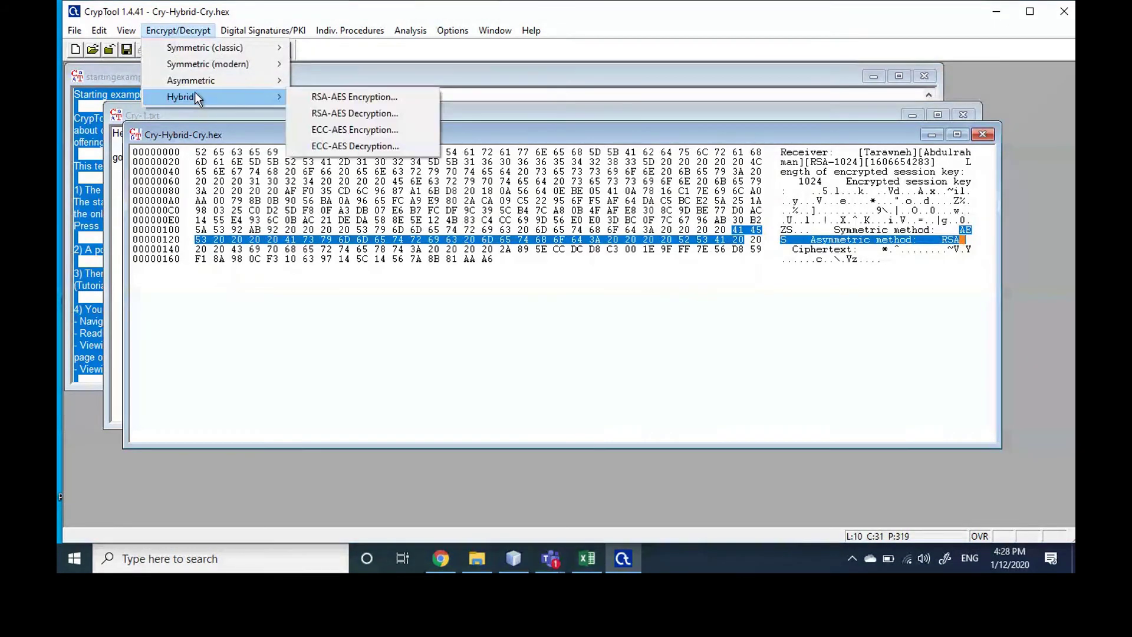
{"action": "left_click", "coordinate": [340, 118]}
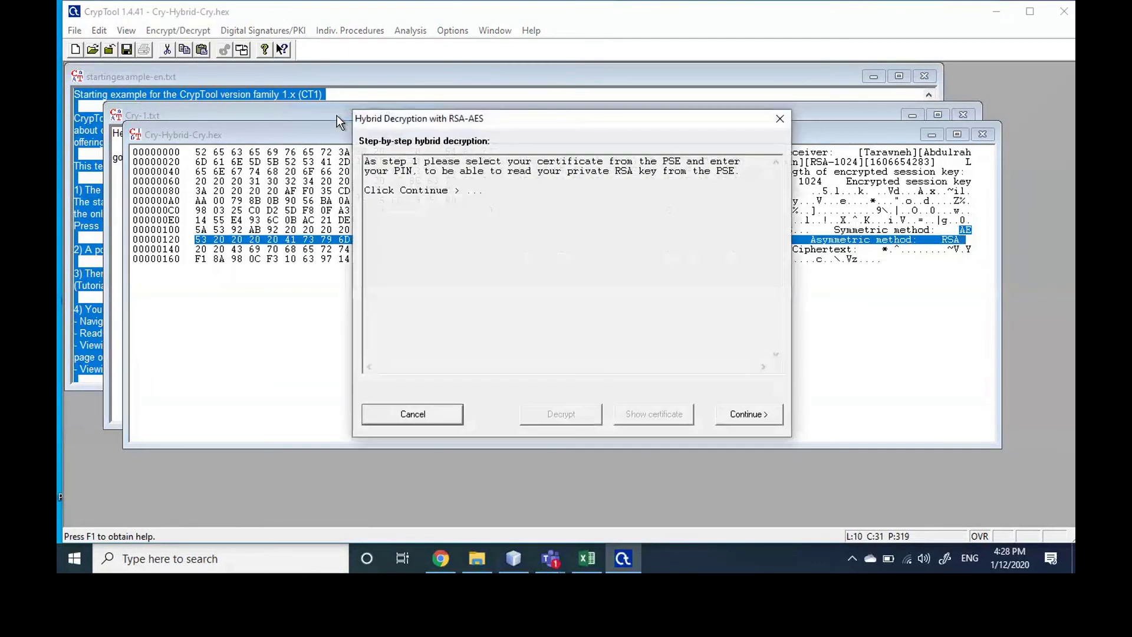
- Select the recipient's RSA-1024 key and enter its PIN, correcting it after the incorrect-PIN warning
{"action": "left_click", "coordinate": [734, 419]}
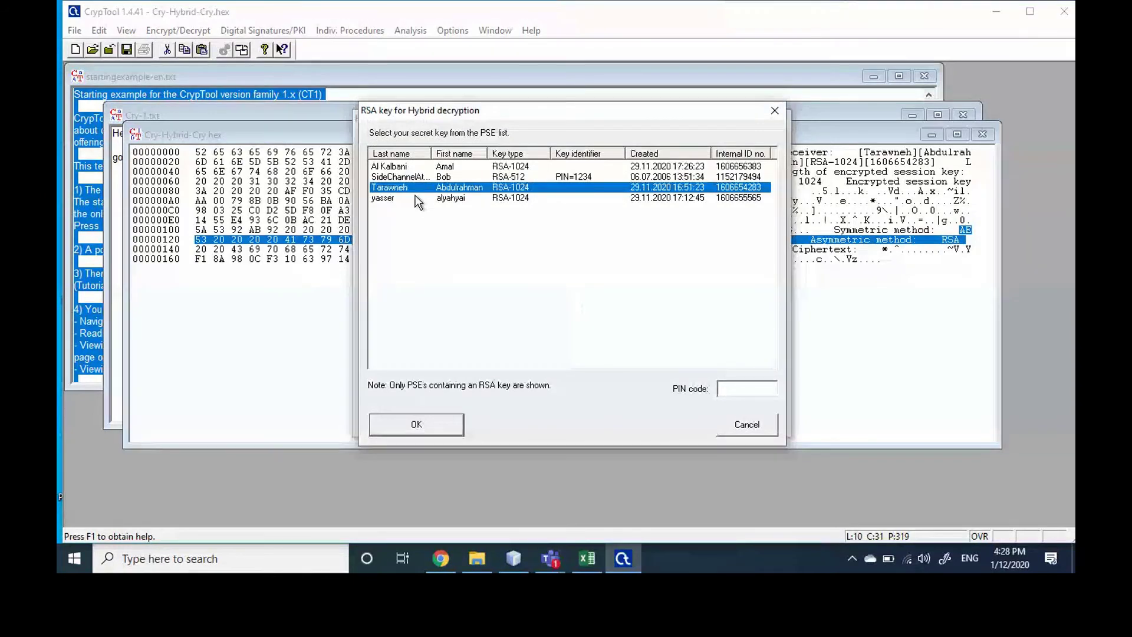
{"action": "left_click", "coordinate": [739, 390]}
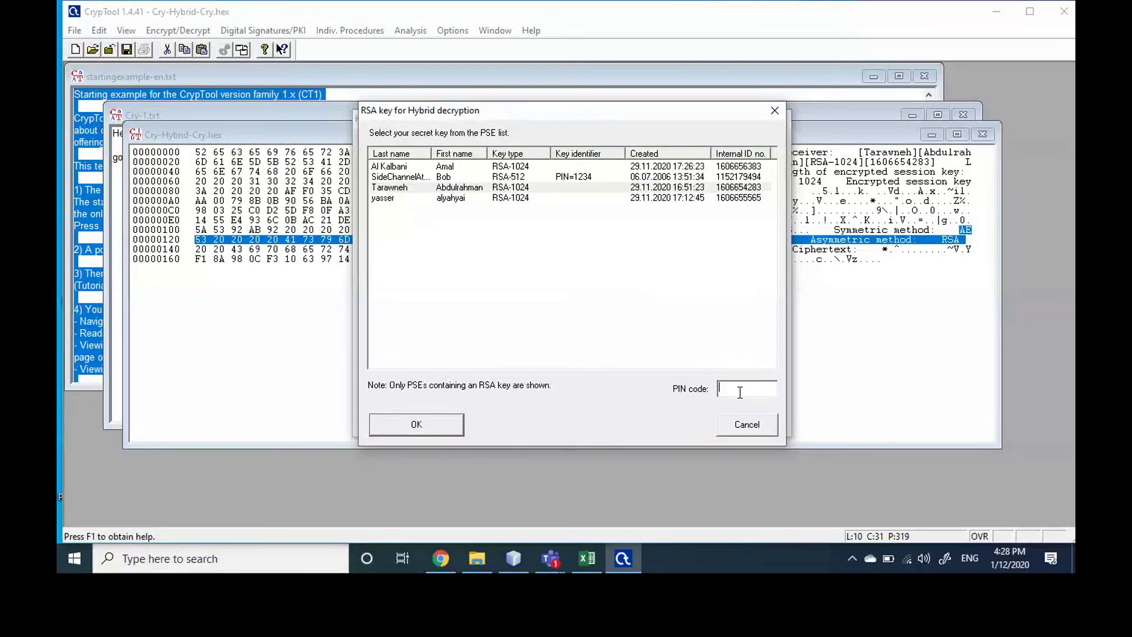
{"action": "left_click", "coordinate": [449, 429]}
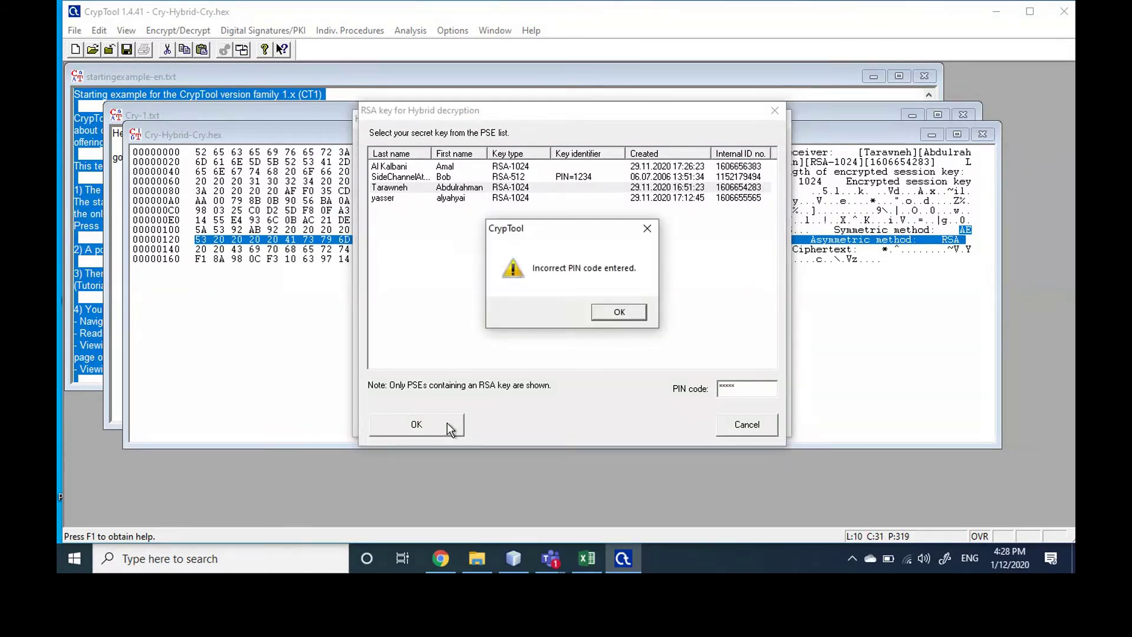
{"action": "left_click", "coordinate": [642, 309]}
{"action": "left_click_drag", "start_coordinate": [747, 387], "coordinate": [701, 388]}
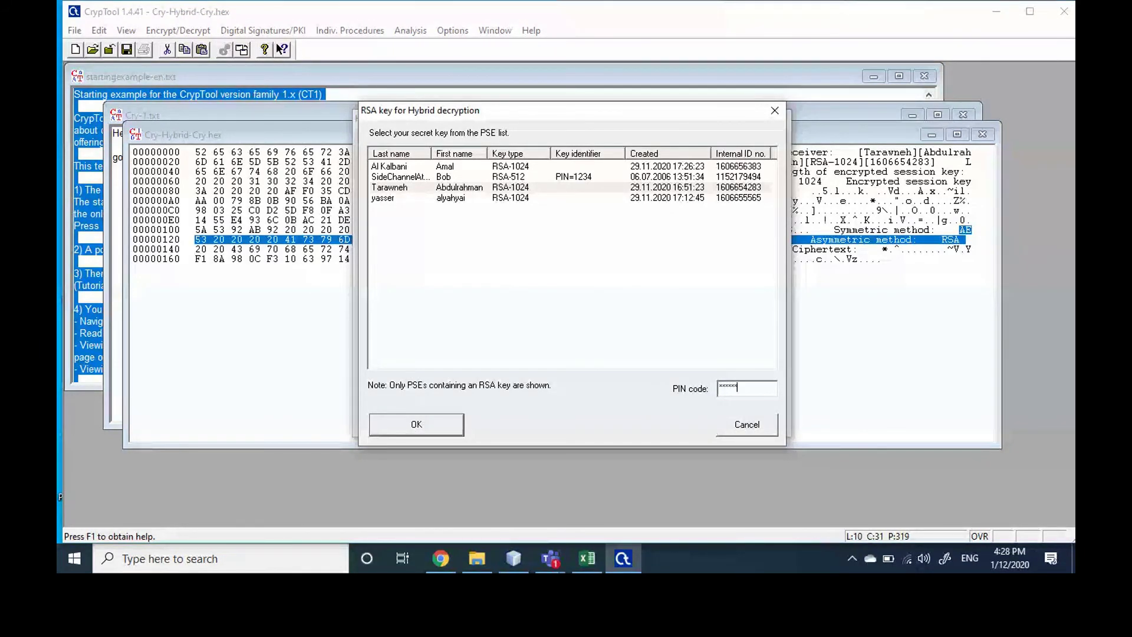
{"action": "left_click", "coordinate": [439, 427]}
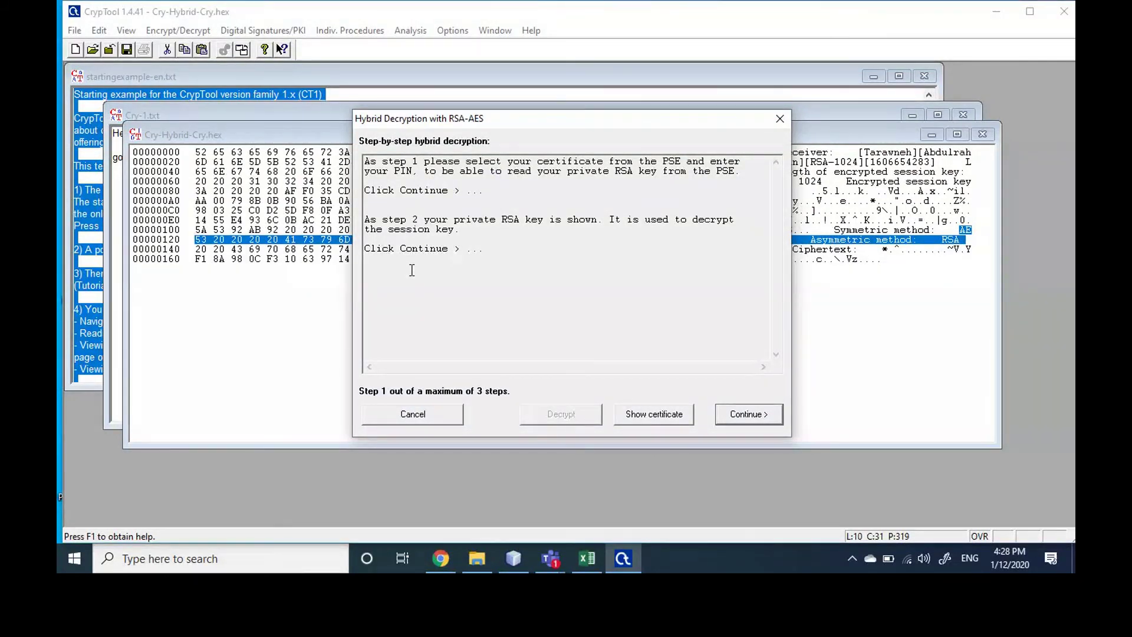
- Step through the private key and decrypted session key, then decrypt to 'Hello ,....good evining mr'
{"action": "left_click", "coordinate": [748, 415]}
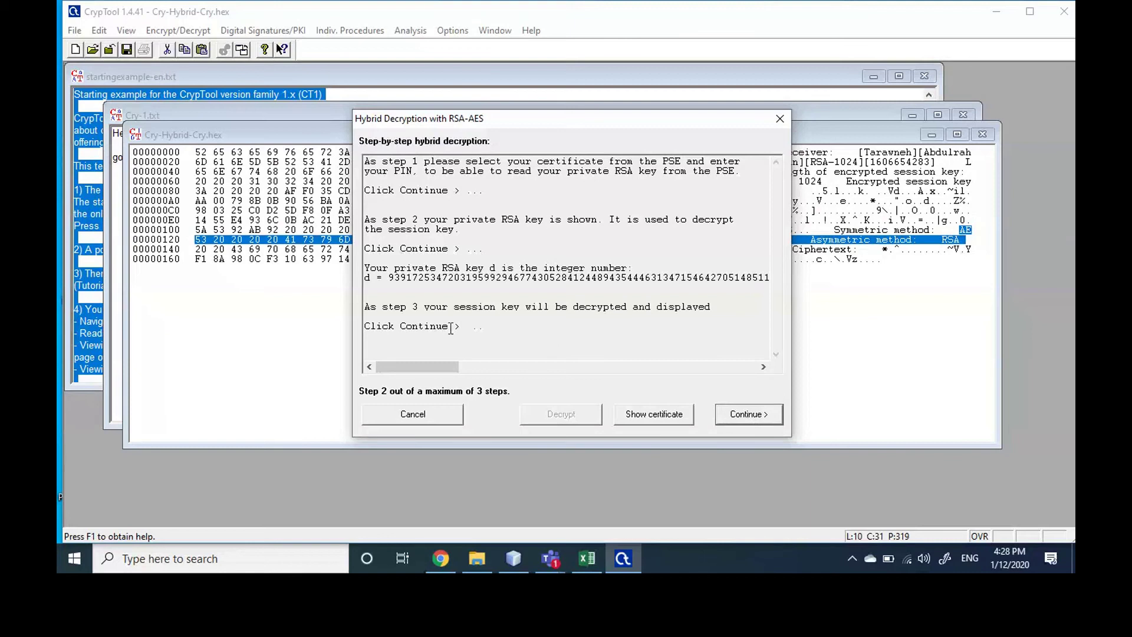
{"action": "left_click_drag", "start_coordinate": [388, 278], "coordinate": [770, 278]}
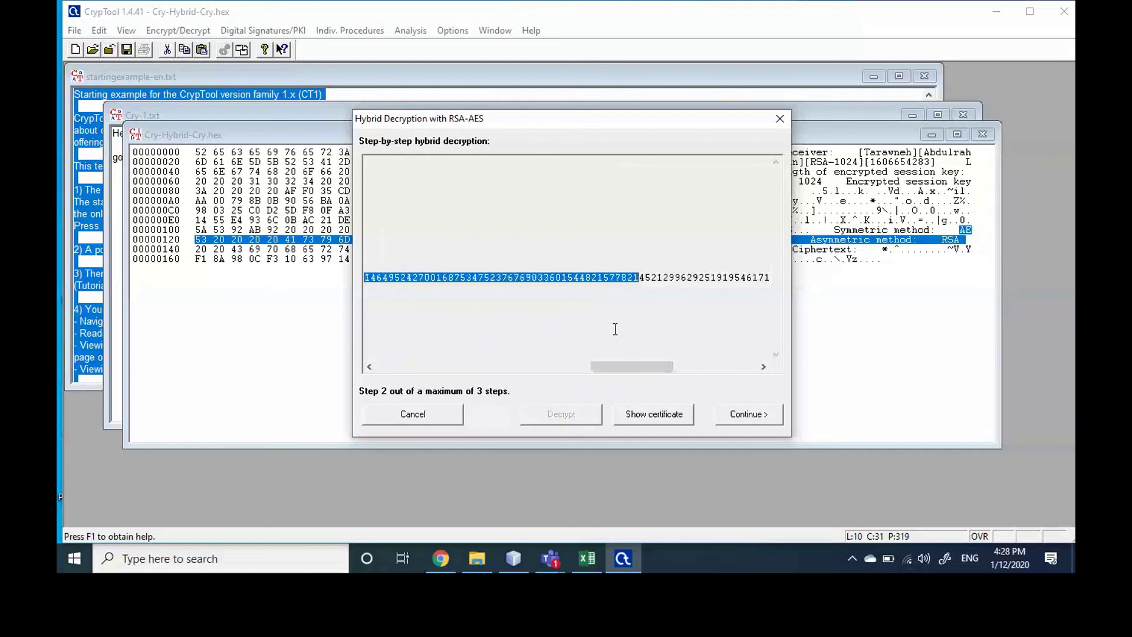
{"action": "left_click_drag", "start_coordinate": [598, 367], "coordinate": [384, 368]}
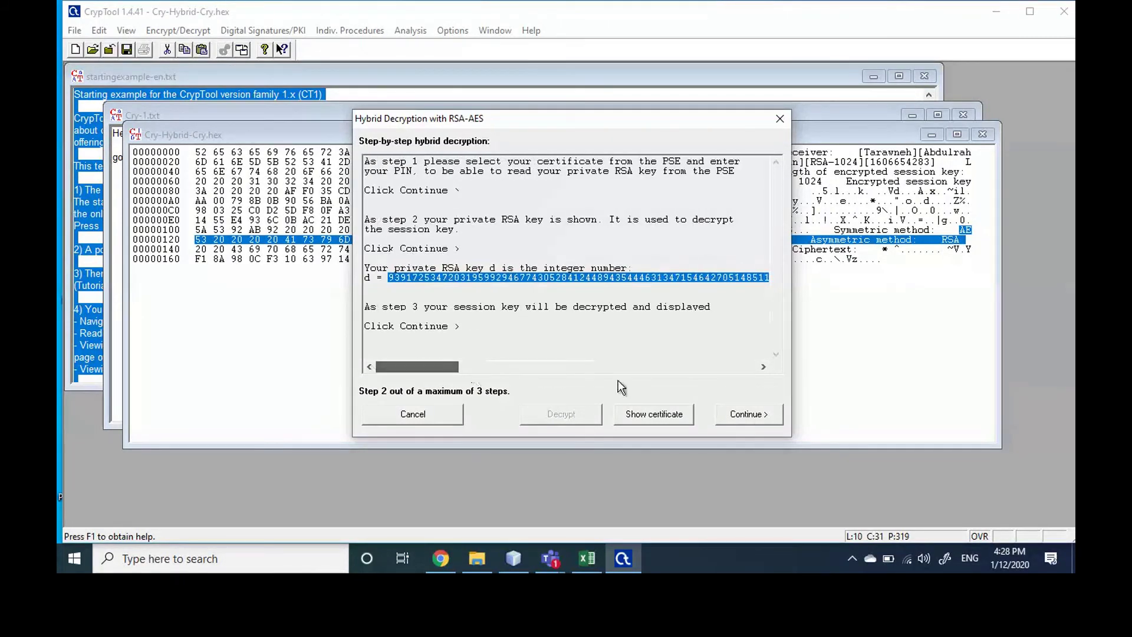
{"action": "left_click", "coordinate": [746, 414]}
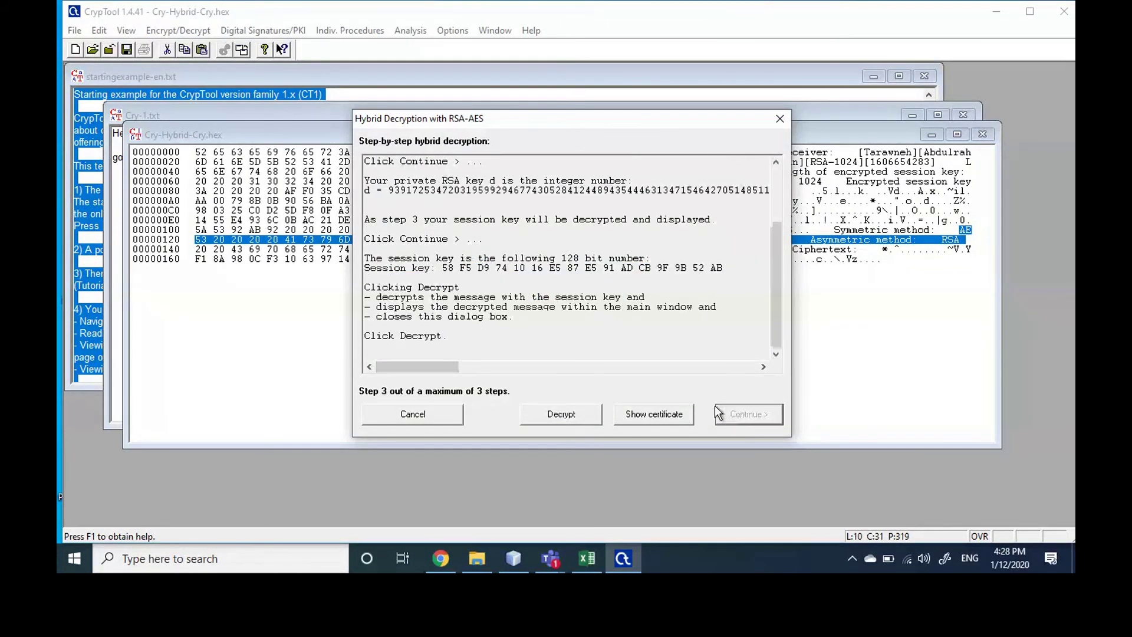
{"action": "left_click_drag", "start_coordinate": [444, 264], "coordinate": [726, 271]}
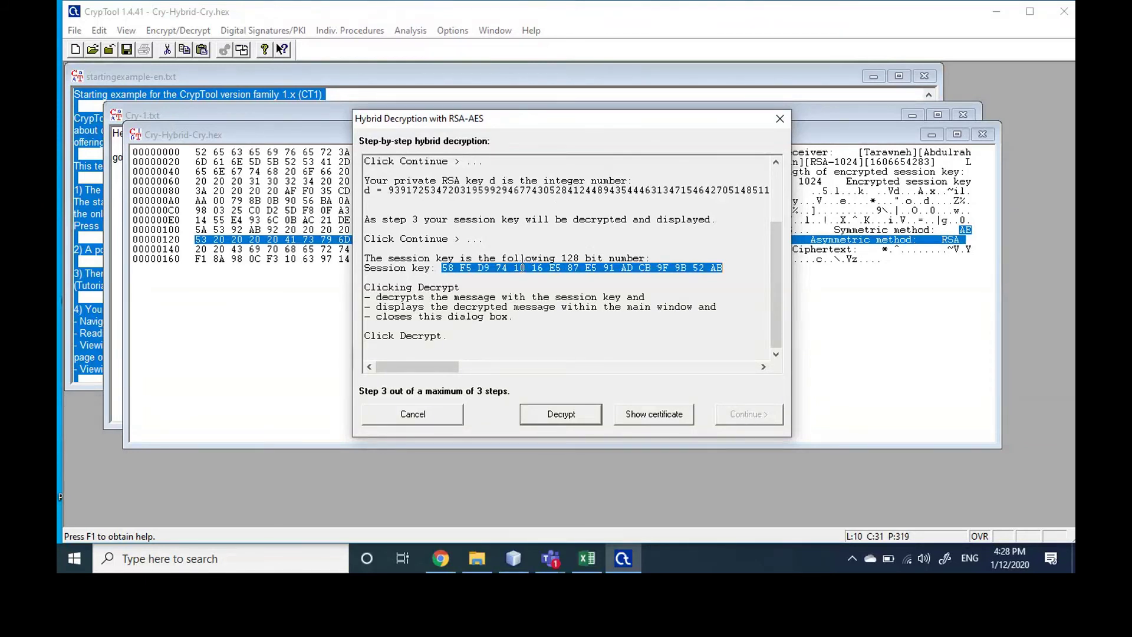
{"action": "left_click", "coordinate": [557, 417]}
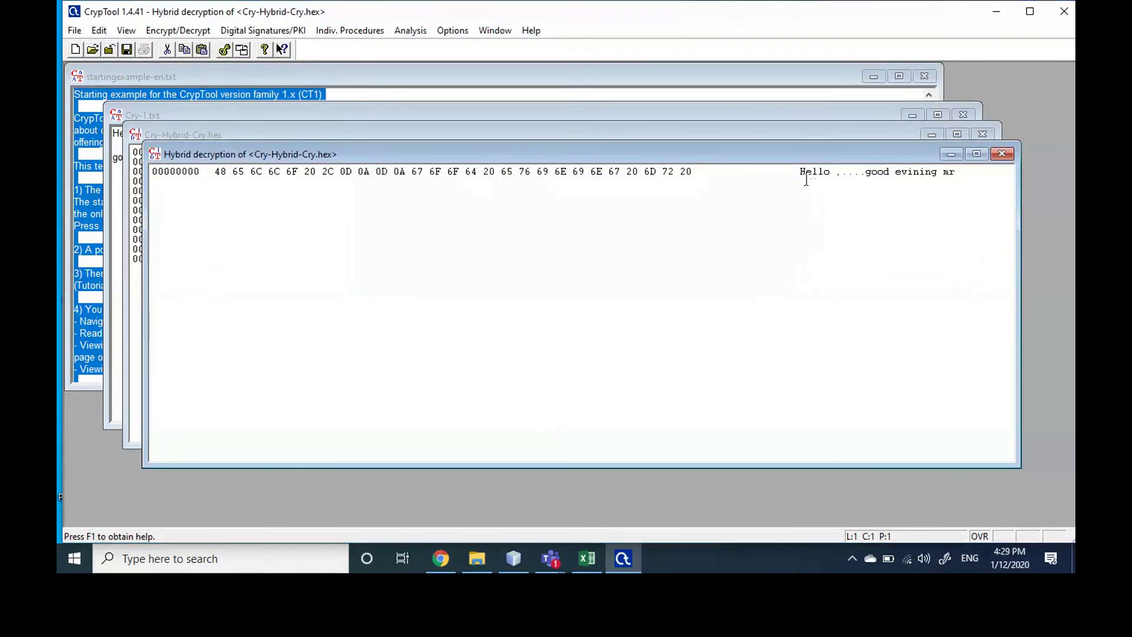
{"action": "left_click_drag", "start_coordinate": [961, 171], "coordinate": [890, 172]}
- Type 'write message ---> generate session (random key) ---> encrypte(session key, message)----->cipher message' in Cry-1.txt
{"action": "left_click_drag", "start_coordinate": [891, 173], "coordinate": [830, 172]}
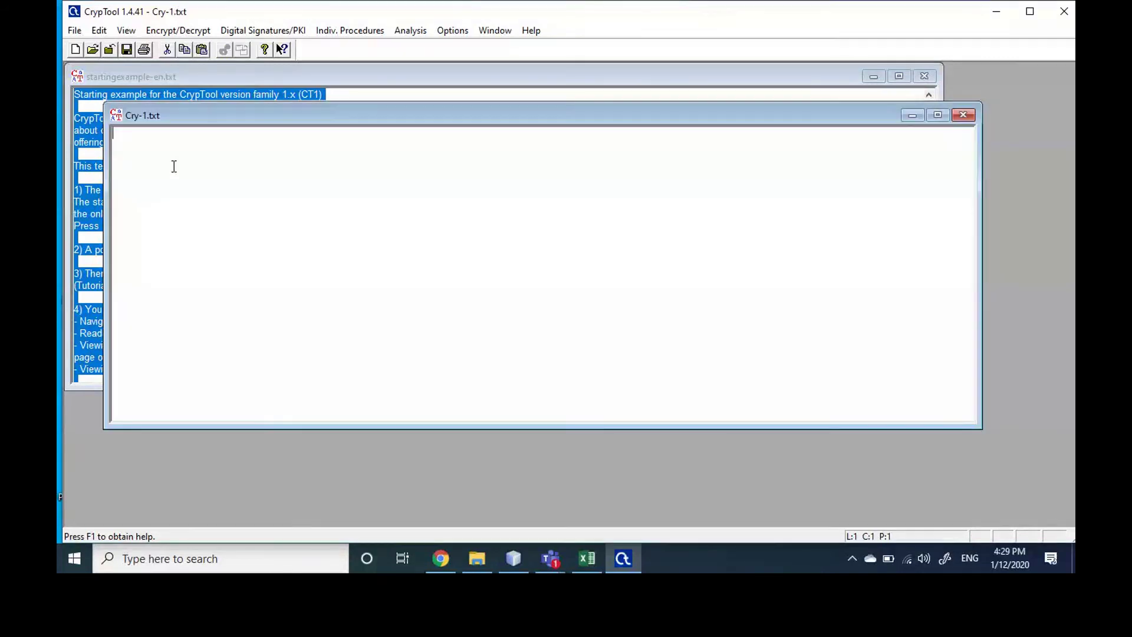
{"action": "key", "text": "Return"}
{"action": "type", "text": "write message."}
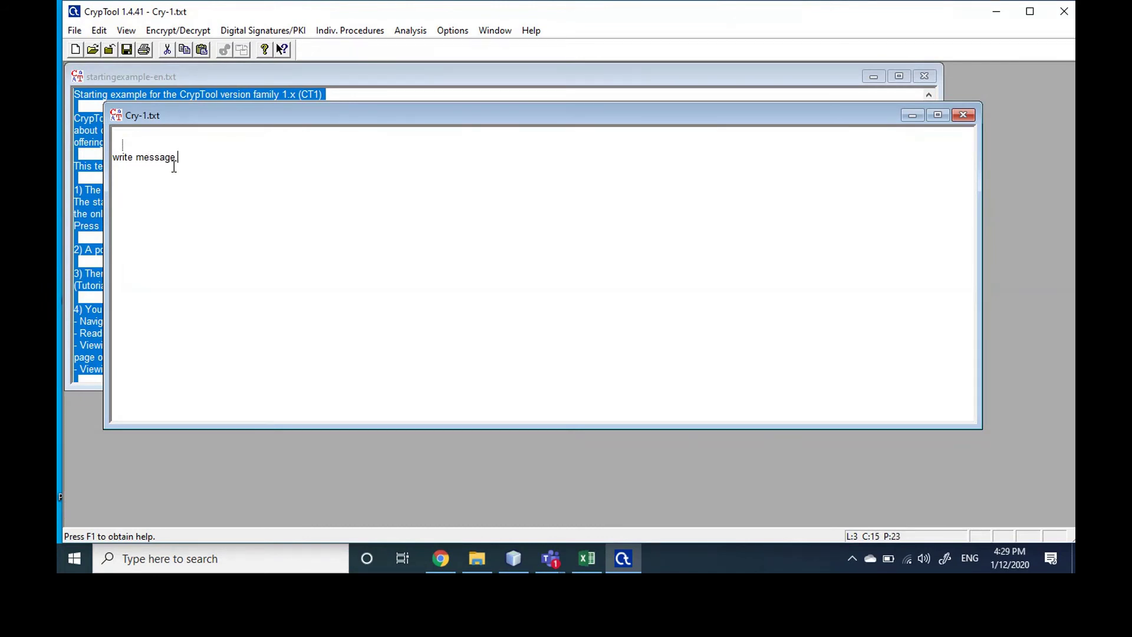
{"action": "type", "text": " --->generate session"}
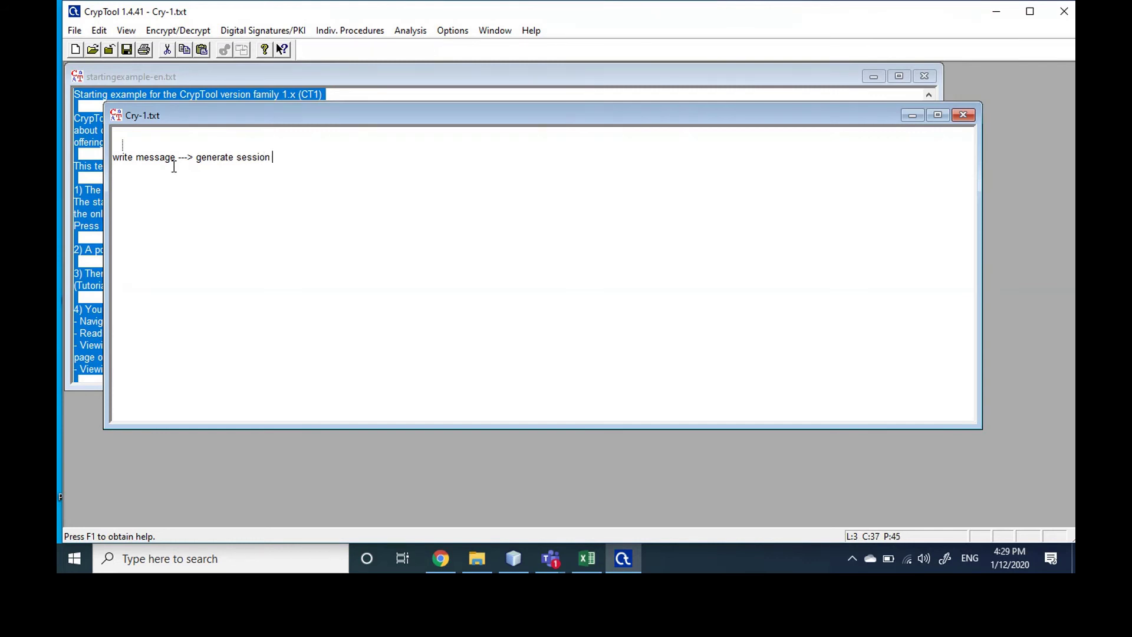
{"action": "type", "text": " (random key RSA"}
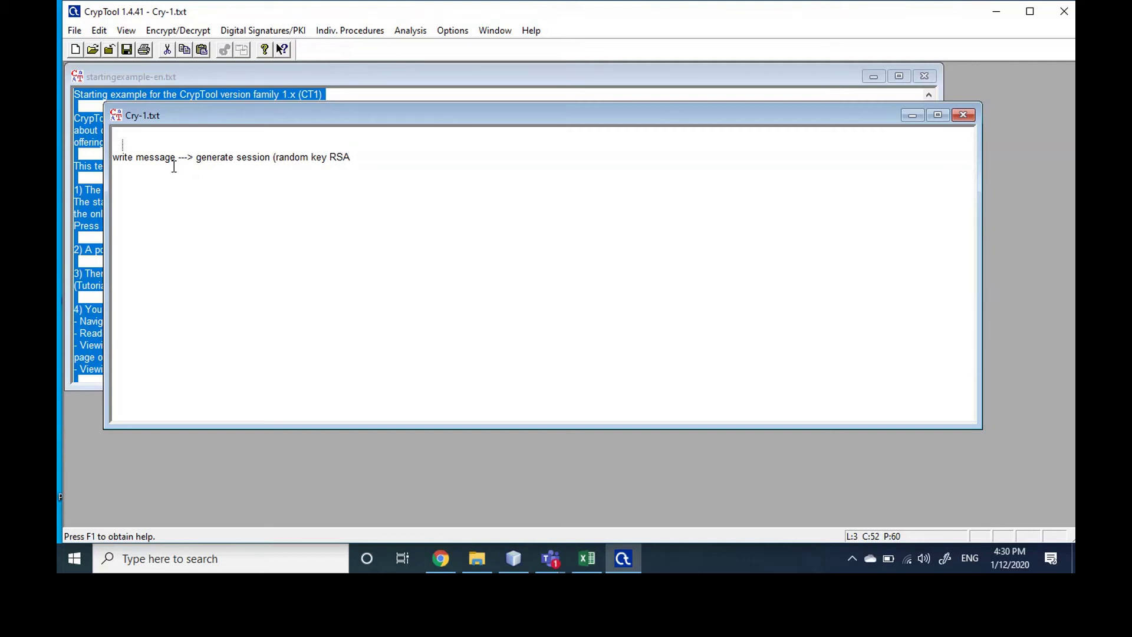
{"action": "key", "text": "BackSpace"}
{"action": "key", "text": "BackSpace"}
{"action": "key", "text": "BackSpace"}
{"action": "key", "text": "BackSpace"}
{"action": "type", "text": ") ---> encrypte("}
{"action": "type", "text": "ke"}
{"action": "key", "text": "BackSpace"}
{"action": "key", "text": "BackSpace"}
{"action": "type", "text": "see"}
{"action": "key", "text": "BackSpace"}
{"action": "type", "text": "ssion l"}
{"action": "key", "text": "BackSpace"}
{"action": "type", "text": "key, message)"}
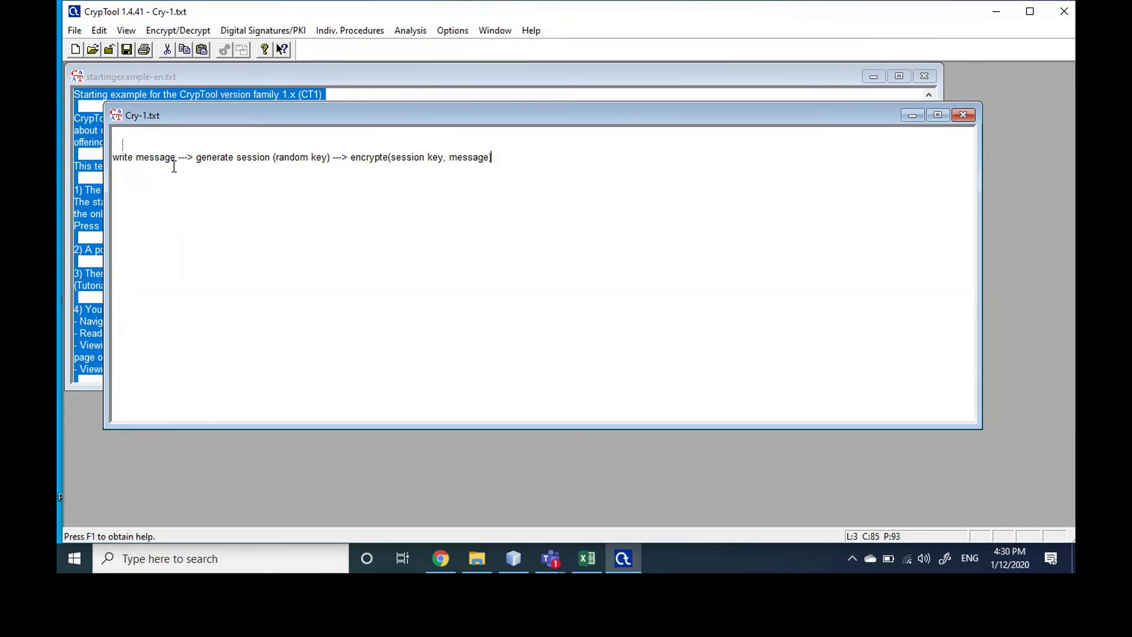
{"action": "type", "text": "----->cipher message"}
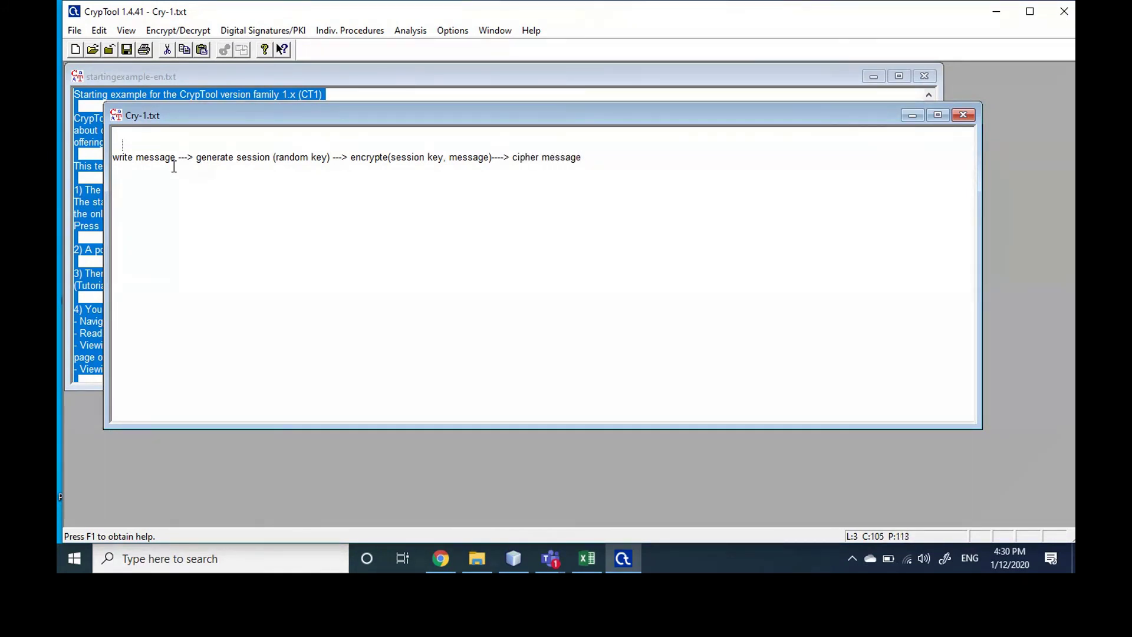
{"action": "type", "text": " --->"}
- Add the line 'Encrypy( pubic key , sessionkey)---> encrypted session key' below the first note
{"action": "key", "text": "BackSpace"}
{"action": "key", "text": "BackSpace"}
{"action": "key", "text": "BackSpace"}
{"action": "key", "text": "BackSpace"}
{"action": "key", "text": "Return"}
{"action": "key", "text": "Return"}
{"action": "type", "text": "session key"}
{"action": "key", "text": "BackSpace"}
{"action": "key", "text": "BackSpace"}
{"action": "key", "text": "BackSpace"}
{"action": "key", "text": "BackSpace"}
{"action": "key", "text": "BackSpace"}
{"action": "key", "text": "BackSpace"}
{"action": "key", "text": "BackSpace"}
{"action": "key", "text": "BackSpace"}
{"action": "key", "text": "BackSpace"}
{"action": "key", "text": "BackSpace"}
{"action": "key", "text": "BackSpace"}
{"action": "type", "text": "Encrypy"}
{"action": "type", "text": "t"}
{"action": "type", "text": "   , ses"}
{"action": "type", "text": "sion"}
{"action": "type", "text": "key"}
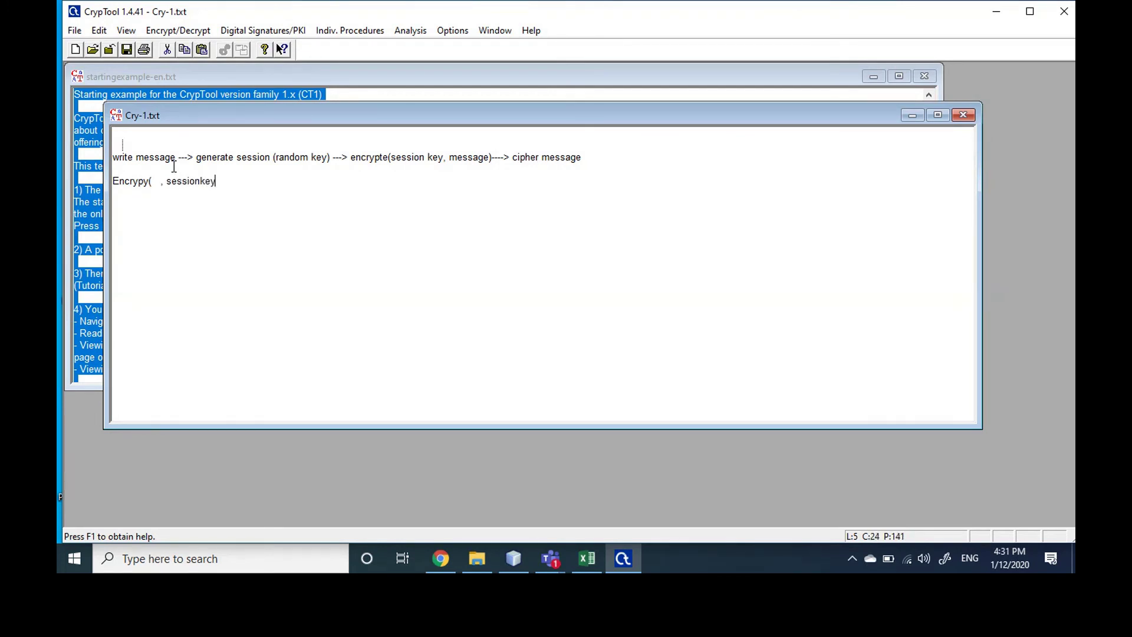
{"action": "key", "text": "Left"}
{"action": "key", "text": "Left"}
{"action": "key", "text": "Left"}
{"action": "key", "text": "Left"}
{"action": "key", "text": "Left"}
{"action": "key", "text": "Left"}
{"action": "key", "text": "Left"}
{"action": "key", "text": "Left"}
{"action": "key", "text": "Left"}
{"action": "type", "text": "pub"}
{"action": "key", "text": "BackSpace"}
{"action": "key", "text": "BackSpace"}
{"action": "key", "text": "BackSpace"}
{"action": "type", "text": "p"}
{"action": "type", "text": "e key"}
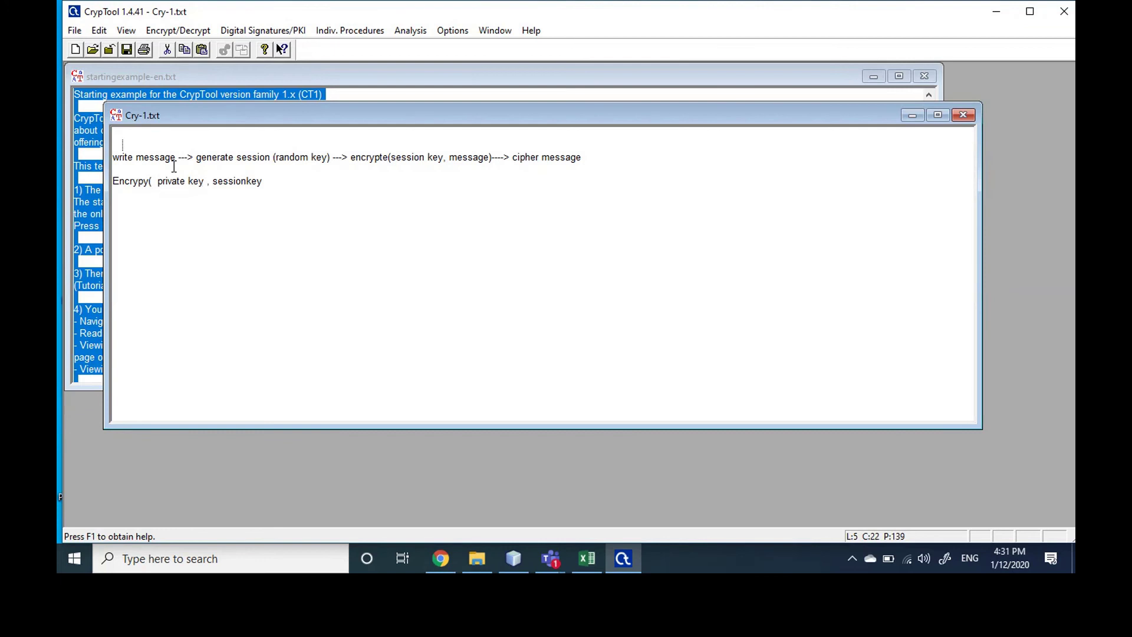
{"action": "key", "text": "BackSpace"}
{"action": "key", "text": "BackSpace"}
{"action": "key", "text": "BackSpace"}
{"action": "key", "text": "BackSpace"}
{"action": "key", "text": "BackSpace"}
{"action": "key", "text": "BackSpace"}
{"action": "key", "text": "BackSpace"}
{"action": "key", "text": "BackSpace"}
{"action": "key", "text": "BackSpace"}
{"action": "key", "text": "BackSpace"}
{"action": "key", "text": "BackSpace"}
{"action": "type", "text": "pubic"}
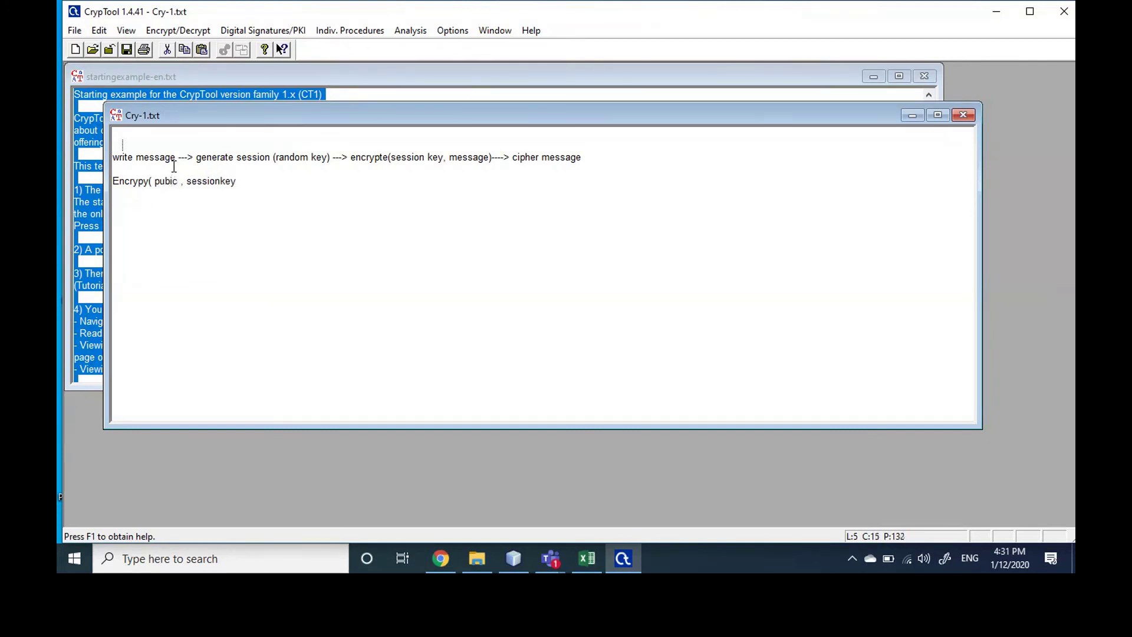
{"action": "type", "text": " key"}
{"action": "key", "text": "Right"}
{"action": "key", "text": "Right"}
{"action": "key", "text": "Right"}
{"action": "key", "text": "Right"}
{"action": "key", "text": "Right"}
{"action": "key", "text": "Right"}
{"action": "key", "text": "Right"}
{"action": "key", "text": "Right"}
{"action": "key", "text": "Right"}
{"action": "key", "text": "Right"}
{"action": "key", "text": "Right"}
{"action": "key", "text": "Right"}
{"action": "type", "text": ")---"}
{"action": "type", "text": ">"}
{"action": "type", "text": " encry"}
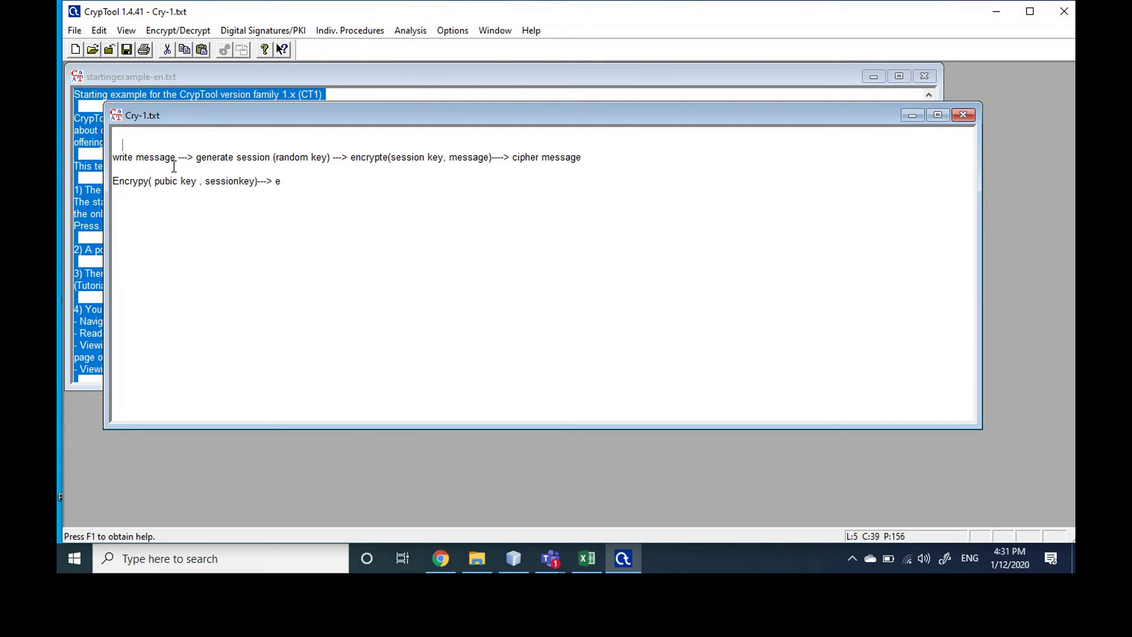
{"action": "type", "text": "pted session key"}
- Add 'encrypted session ket + cipher message ---send t o some one --->' on the next line
{"action": "key", "text": "Return"}
{"action": "key", "text": "Return"}
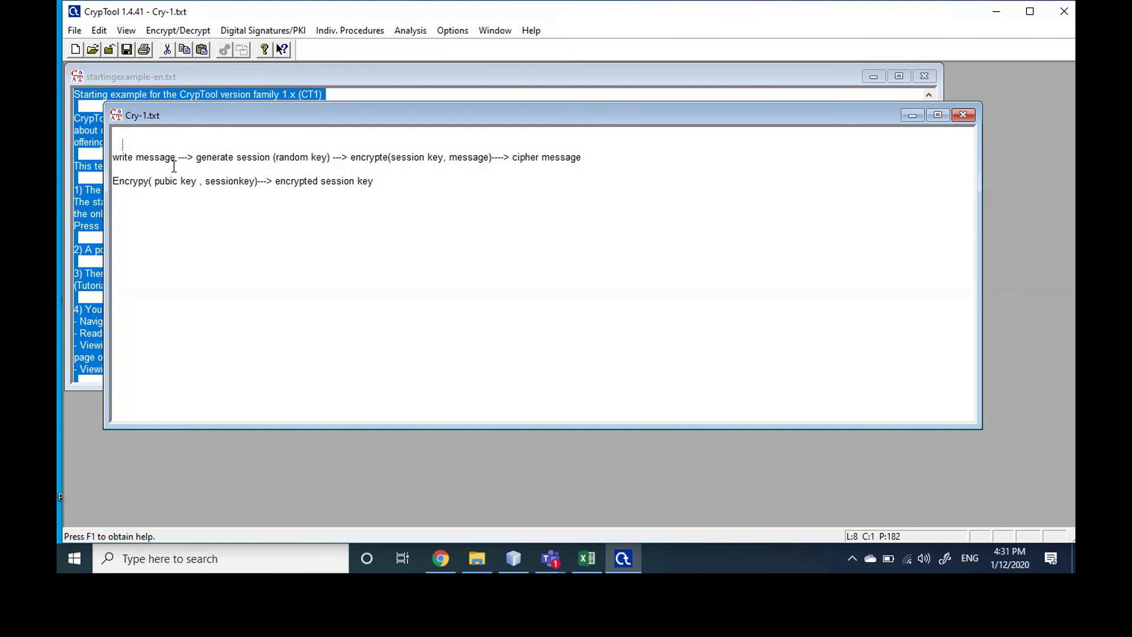
{"action": "type", "text": "encrypted session ket"}
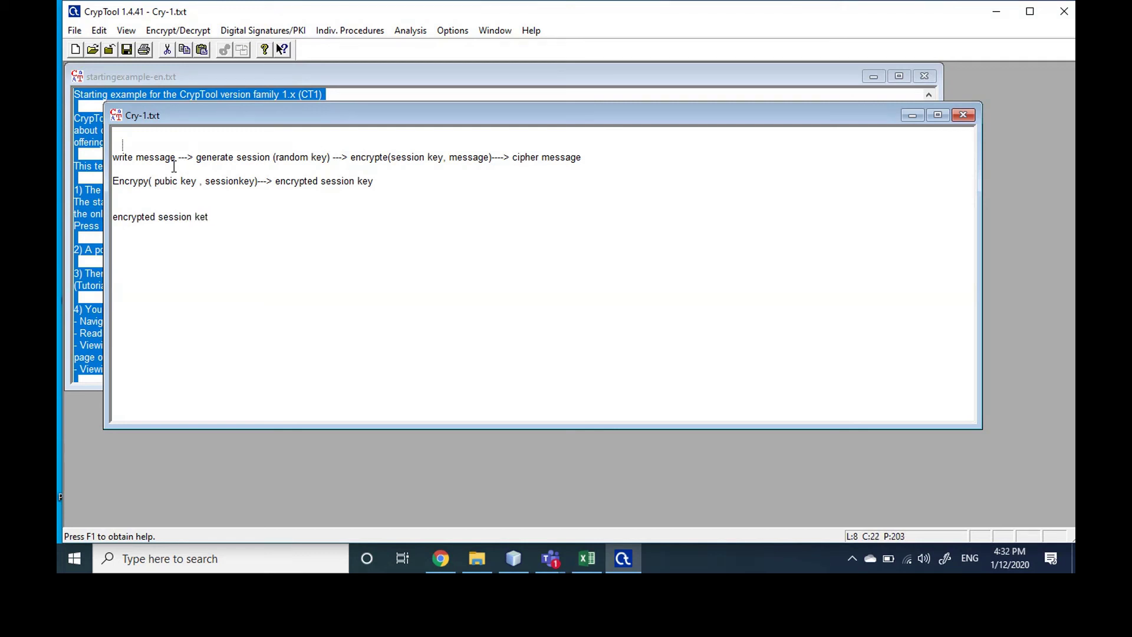
{"action": "type", "text": " + message"}
{"action": "key", "text": "BackSpace"}
{"action": "key", "text": "BackSpace"}
{"action": "key", "text": "BackSpace"}
{"action": "key", "text": "BackSpace"}
{"action": "key", "text": "BackSpace"}
{"action": "key", "text": "BackSpace"}
{"action": "key", "text": "BackSpace"}
{"action": "type", "text": "cipher message -----------------send t "}
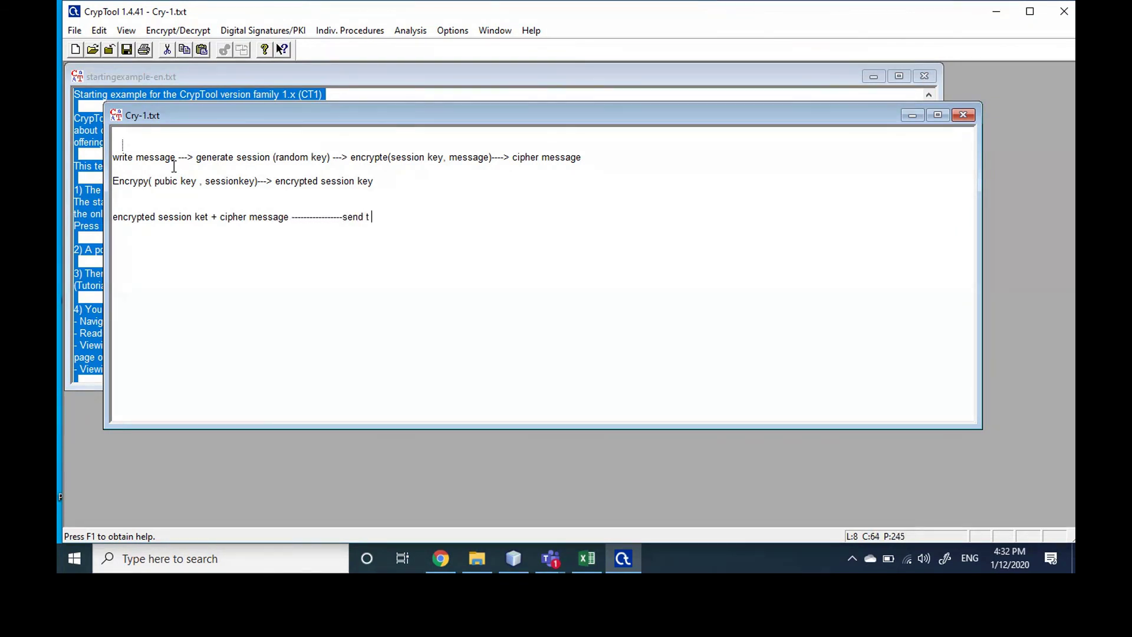
{"action": "type", "text": "o some one ----------------->"}
{"action": "key", "text": "Return"}
{"action": "key", "text": "Return"}
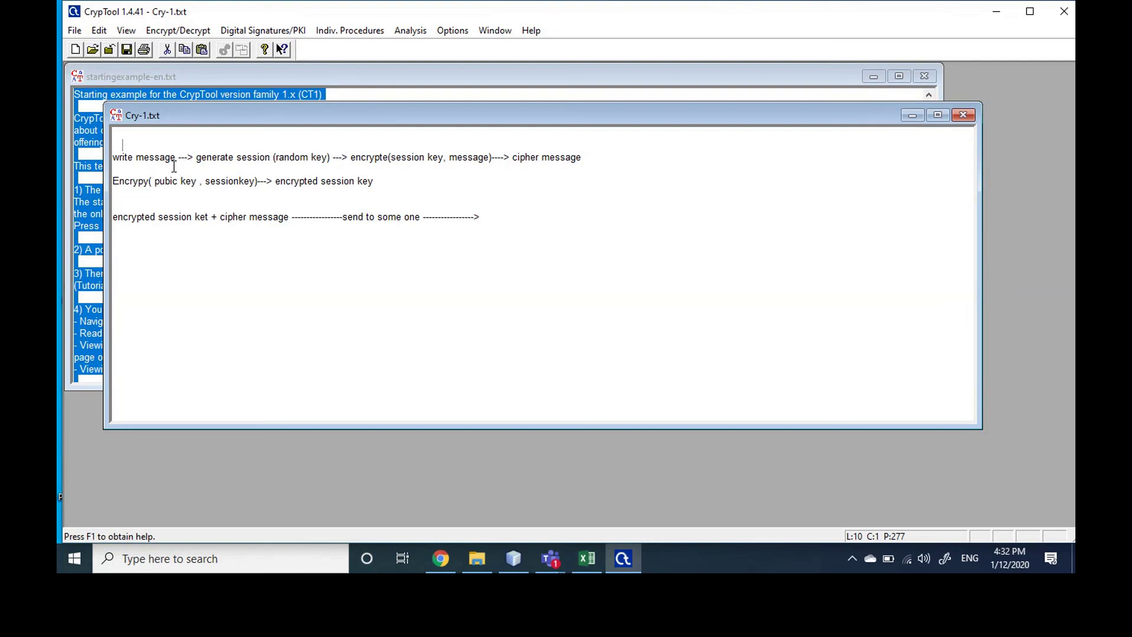
- Copy the 'Encrypy( pubic key , sessionkey)' line to the clipboard
{"action": "left_click", "coordinate": [116, 177]}
{"action": "left_click_drag", "start_coordinate": [116, 177], "coordinate": [370, 184]}
{"action": "right_click", "coordinate": [370, 184]}
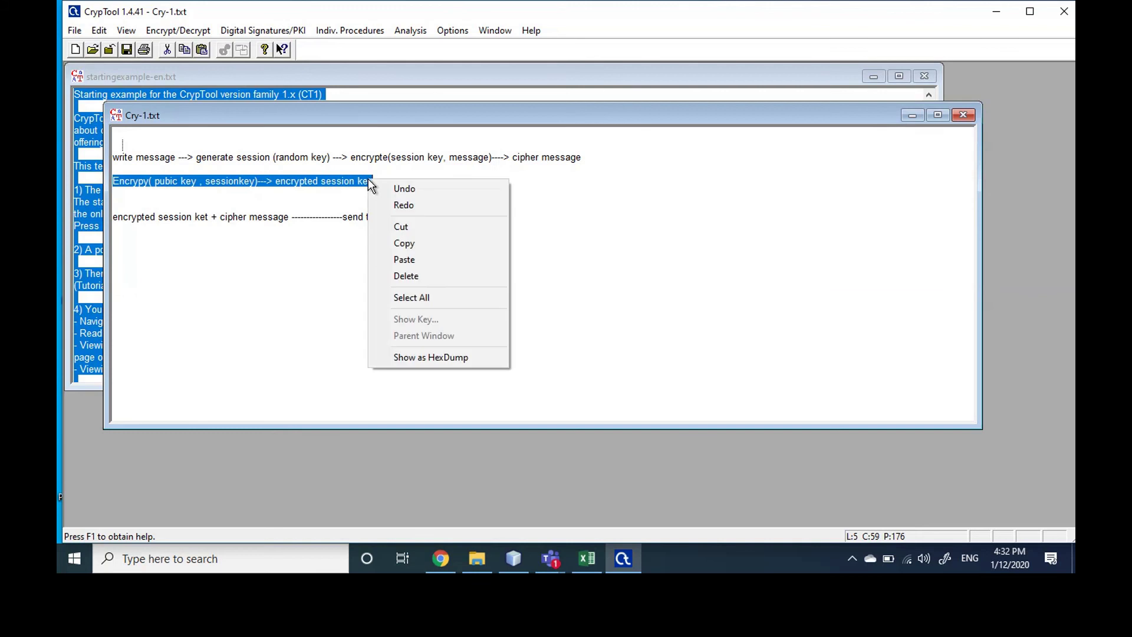
{"action": "left_click", "coordinate": [405, 243]}
- Add a dashed separator line below the notes and an 'Endryption' heading at the top
{"action": "left_click", "coordinate": [141, 263]}
{"action": "key", "text": "Return"}
{"action": "key", "text": "Return"}
{"action": "key", "text": "Return"}
{"action": "key", "text": "Return"}
{"action": "key", "text": "BackSpace"}
{"action": "key", "text": "BackSpace"}
{"action": "key", "text": "BackSpace"}
{"action": "type", "text": "----"}
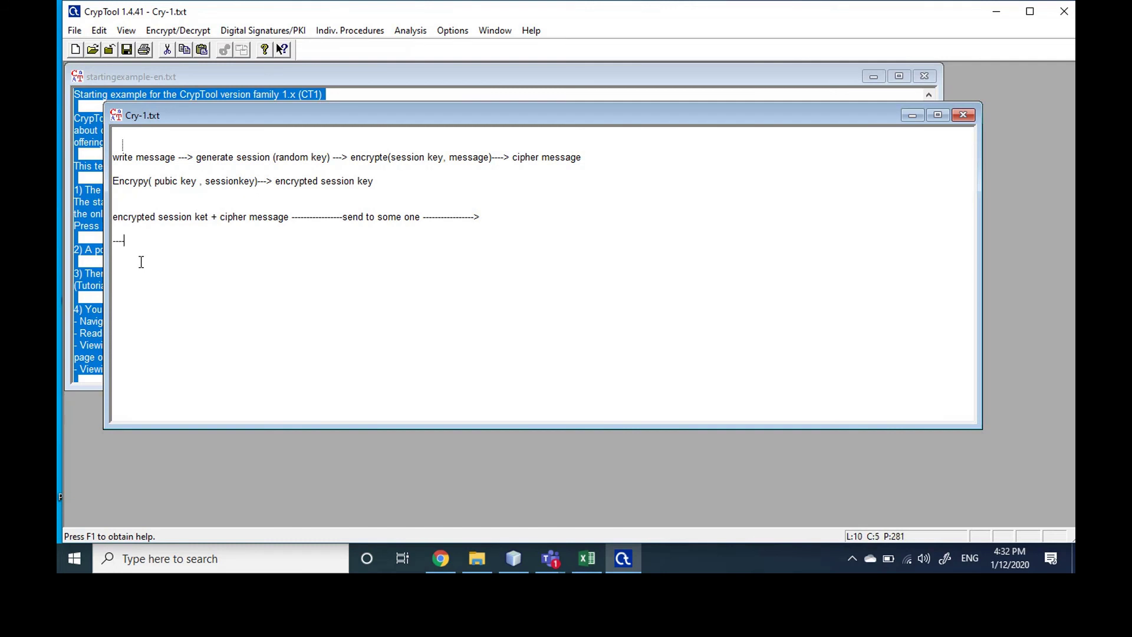
{"action": "type", "text": "--------------------------------------------------------------------------------------------------------------------"}
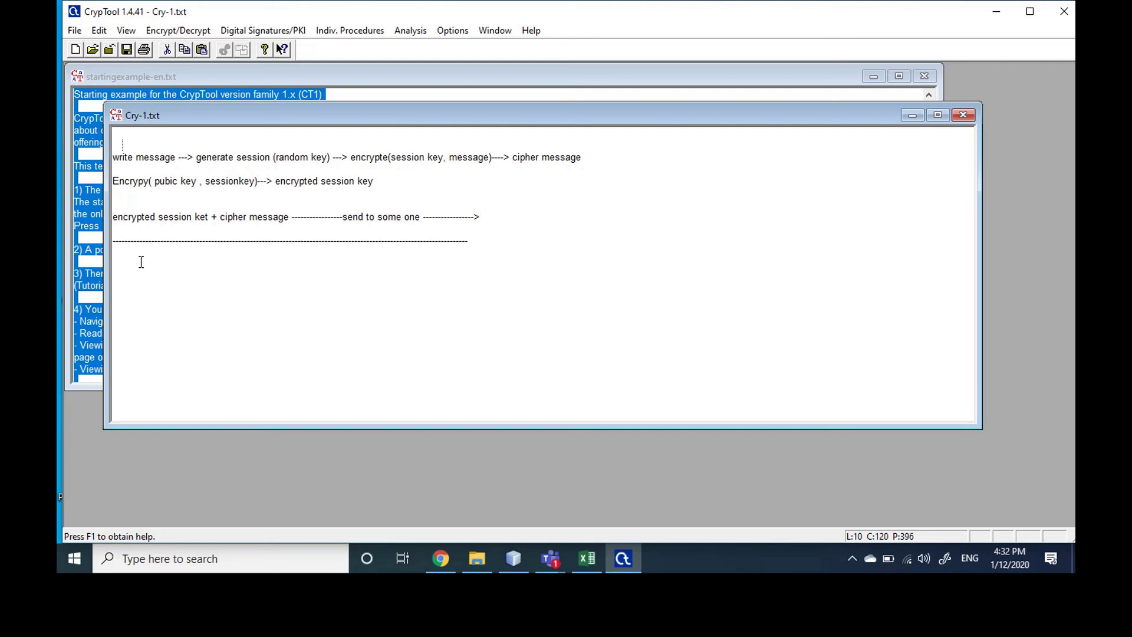
{"action": "left_click", "coordinate": [132, 136]}
{"action": "type", "text": "End"}
{"action": "type", "text": "rypt"}
{"action": "type", "text": "ion"}
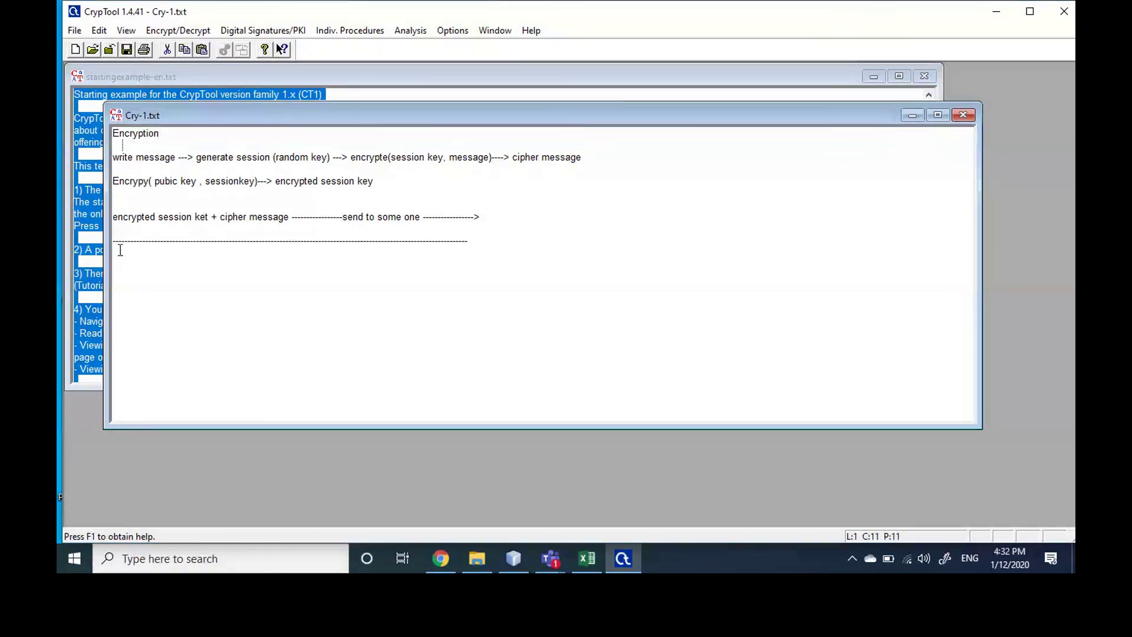
- Type a 'Decryption' heading below the dashes and paste the copied Encrypy line under it
{"action": "left_click", "coordinate": [126, 265]}
{"action": "type", "text": "De"}
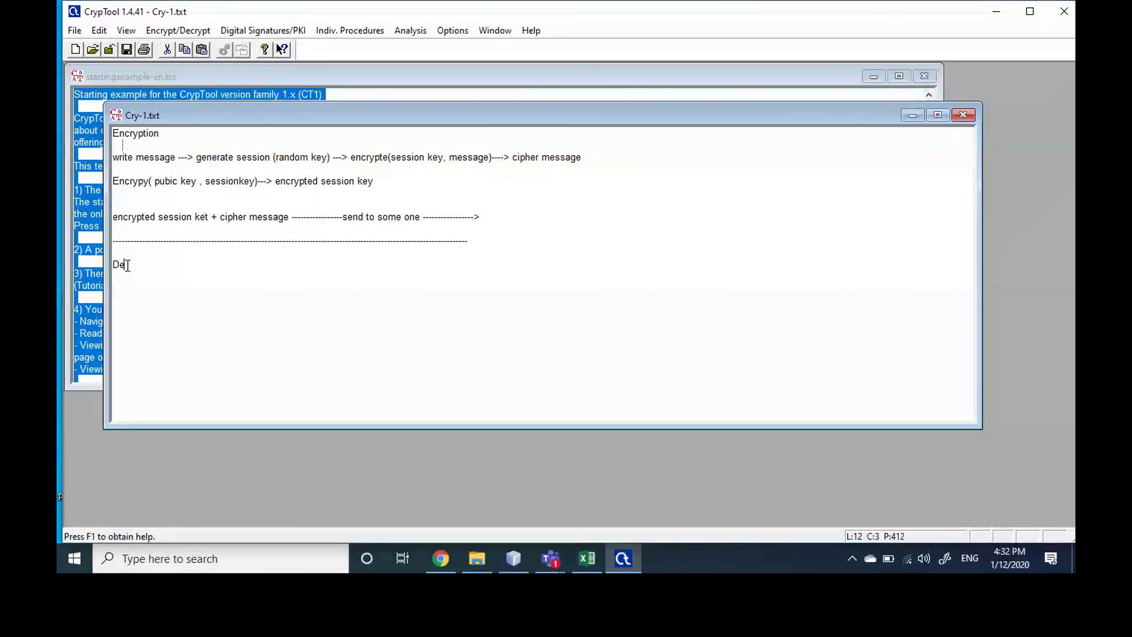
{"action": "type", "text": "cryption"}
{"action": "key", "text": "Return"}
{"action": "key", "text": "ctrl+v"}
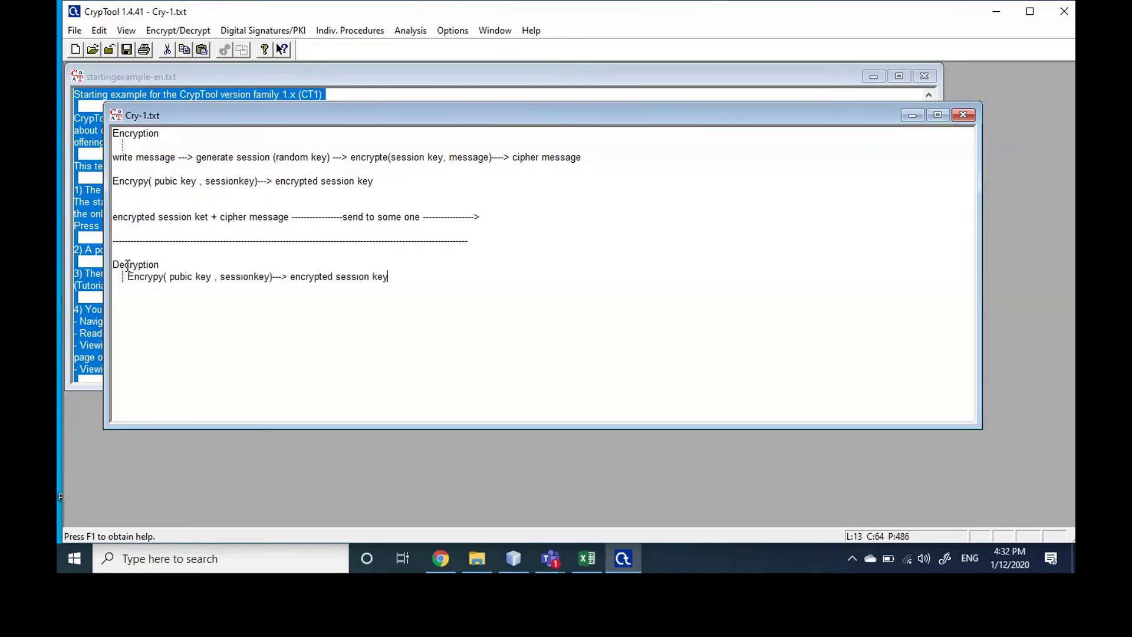
- Edit the pasted line to read 'decrypt( pubic key , sessionkey)---> session key'
{"action": "left_click", "coordinate": [166, 276]}
{"action": "key", "text": "BackSpace"}
{"action": "key", "text": "BackSpace"}
{"action": "key", "text": "BackSpace"}
{"action": "key", "text": "BackSpace"}
{"action": "key", "text": "BackSpace"}
{"action": "key", "text": "BackSpace"}
{"action": "key", "text": "BackSpace"}
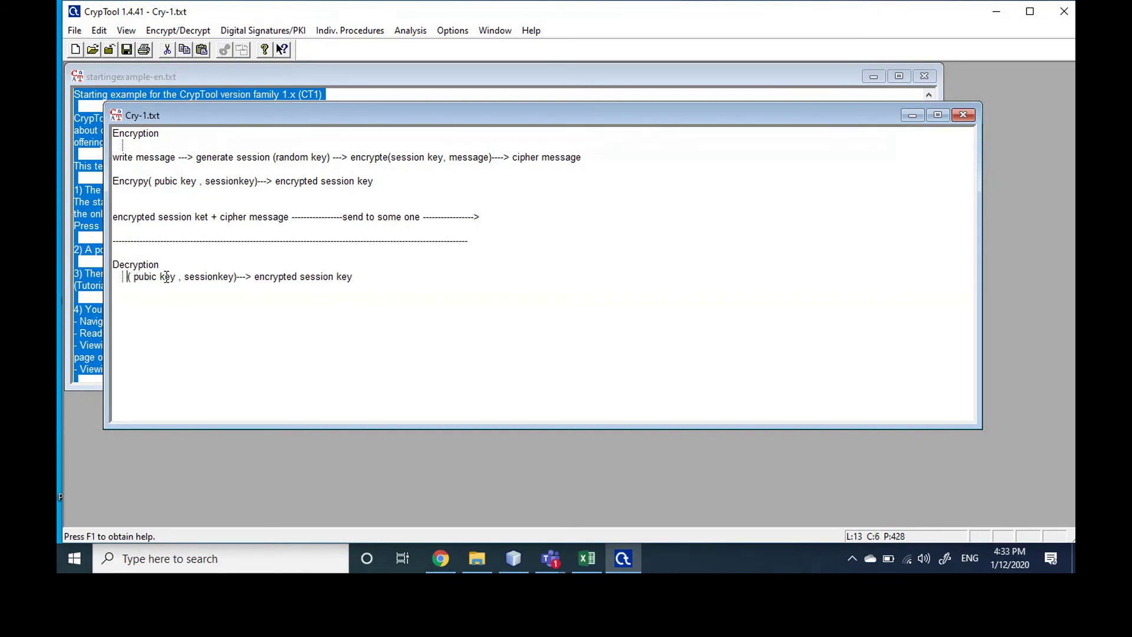
{"action": "type", "text": "decr"}
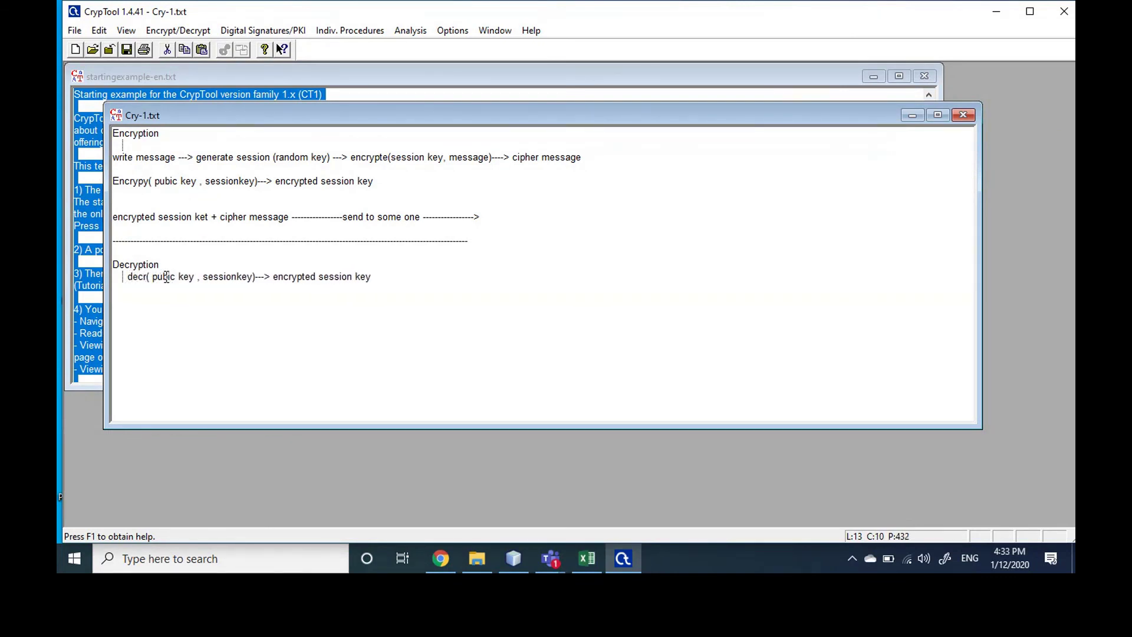
{"action": "type", "text": "ypt"}
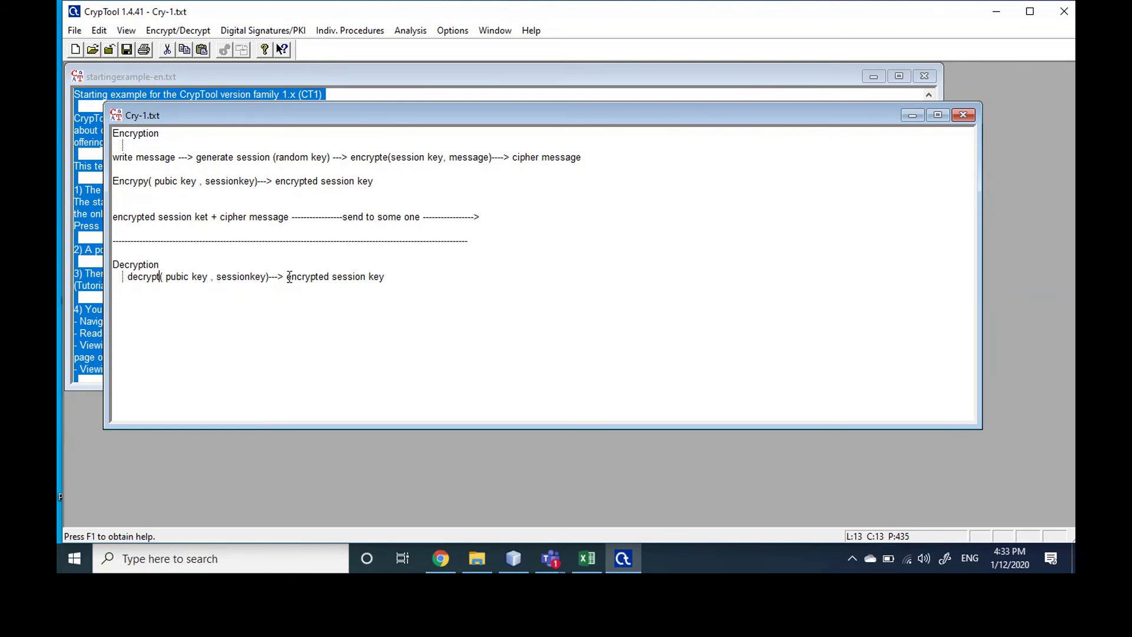
{"action": "left_click_drag", "start_coordinate": [286, 276], "coordinate": [332, 277]}
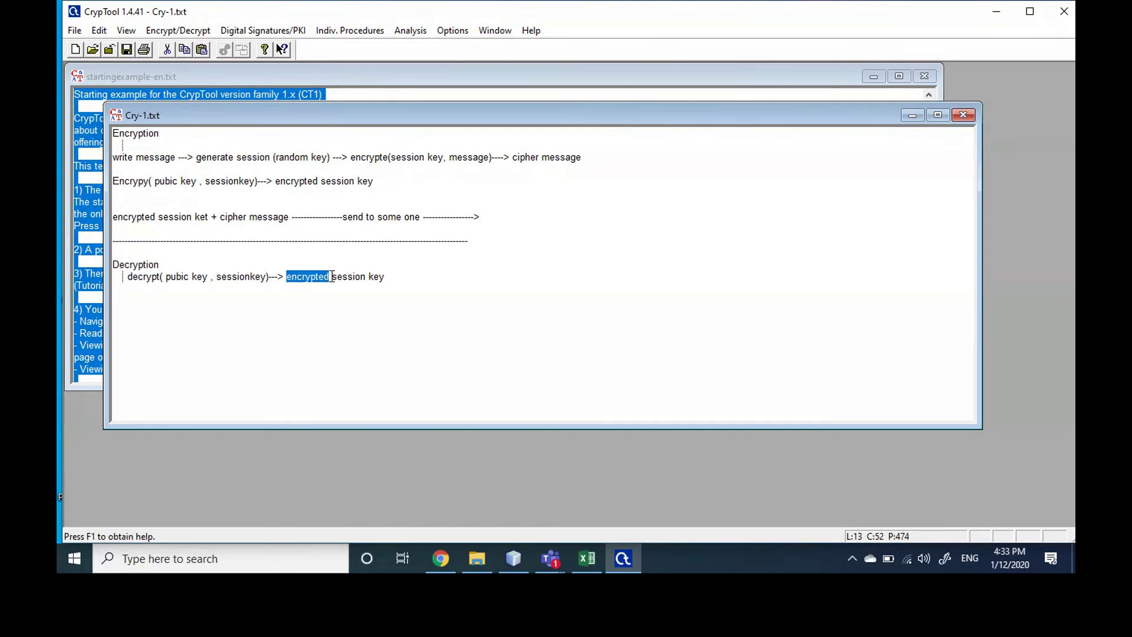
{"action": "key", "text": "Delete"}
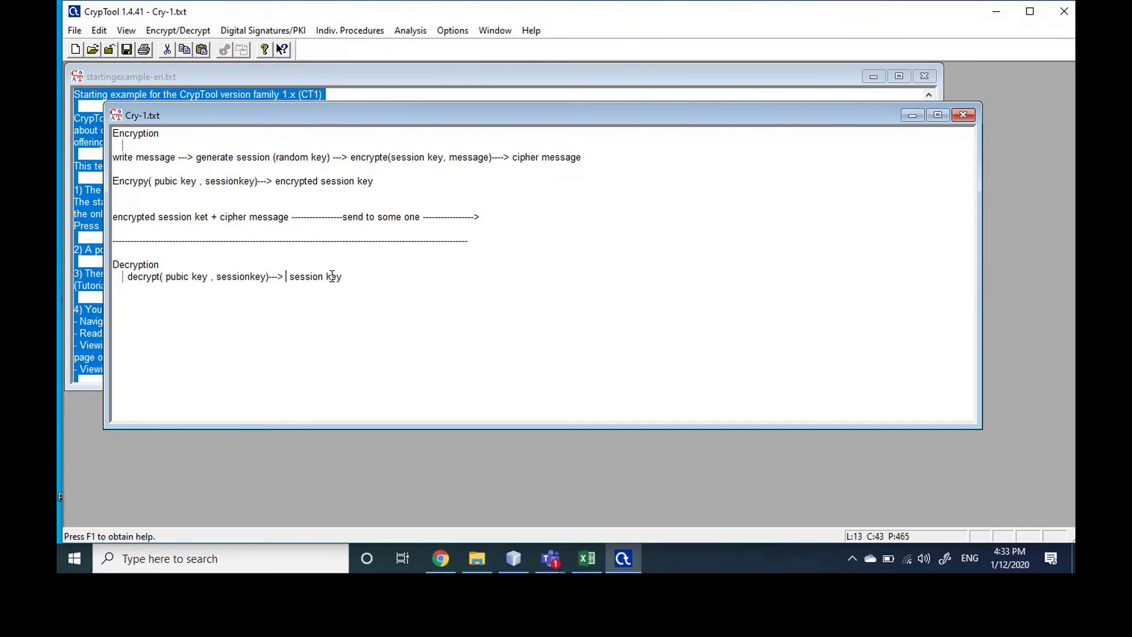
{"action": "left_click", "coordinate": [344, 277]}
{"action": "key", "text": "Return"}
{"action": "key", "text": "Return"}
- Copy the encrypte(...) step from line 3 and paste it onto line 15
{"action": "left_click_drag", "start_coordinate": [350, 157], "coordinate": [589, 158]}
{"action": "right_click", "coordinate": [566, 158]}
{"action": "left_click", "coordinate": [606, 221]}
{"action": "left_click", "coordinate": [132, 300]}
{"action": "key", "text": "ctrl+v"}
- Change the pasted line to decrypte with 'cipher message' as its input
{"action": "left_click", "coordinate": [127, 299]}
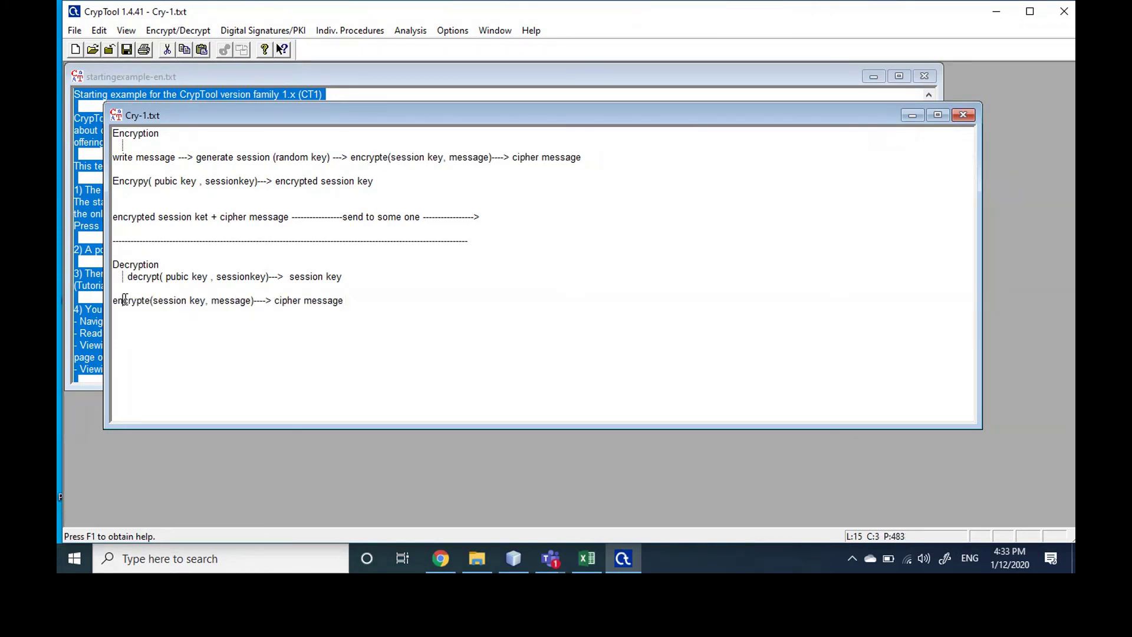
{"action": "key", "text": "BackSpace"}
{"action": "key", "text": "BackSpace"}
{"action": "type", "text": "de"}
{"action": "left_click", "coordinate": [115, 300]}
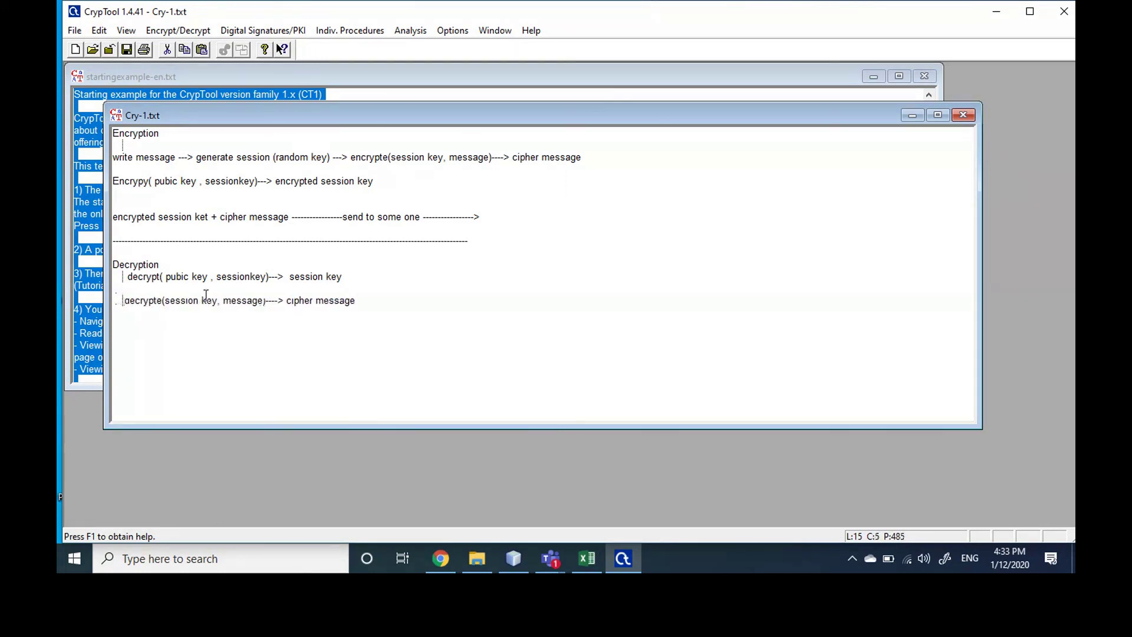
{"action": "left_click", "coordinate": [225, 301]}
{"action": "type", "text": "d"}
{"action": "type", "text": "ipher"}
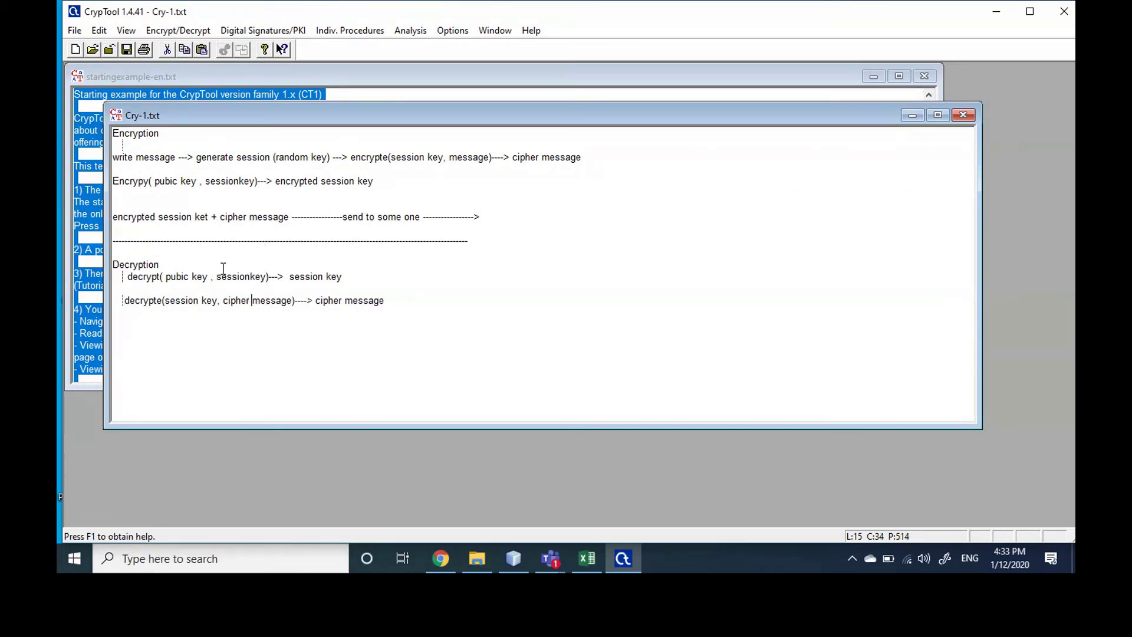
- Add 'encrypted' before sessionkey, remove 'cipher' after the arrow, and add blank lines below
{"action": "left_click", "coordinate": [217, 276]}
{"action": "type", "text": "and"}
{"action": "type", "text": "rypted"}
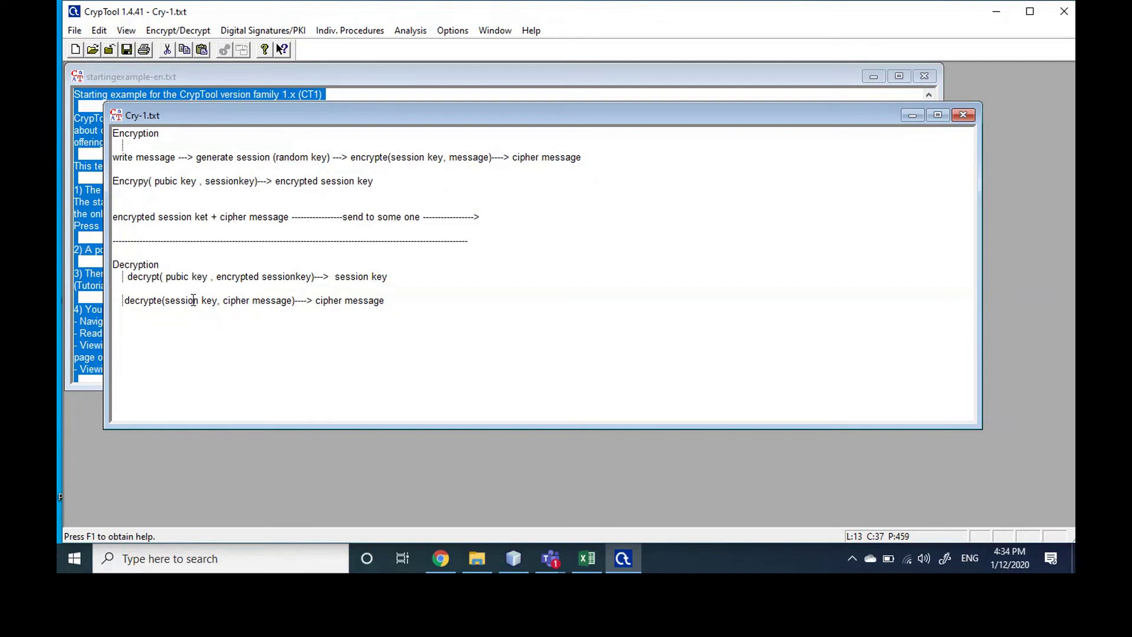
{"action": "left_click_drag", "start_coordinate": [317, 300], "coordinate": [347, 297]}
{"action": "key", "text": "BackSpace"}
{"action": "left_click", "coordinate": [373, 306]}
{"action": "key", "text": "Return"}
{"action": "key", "text": "Return"}
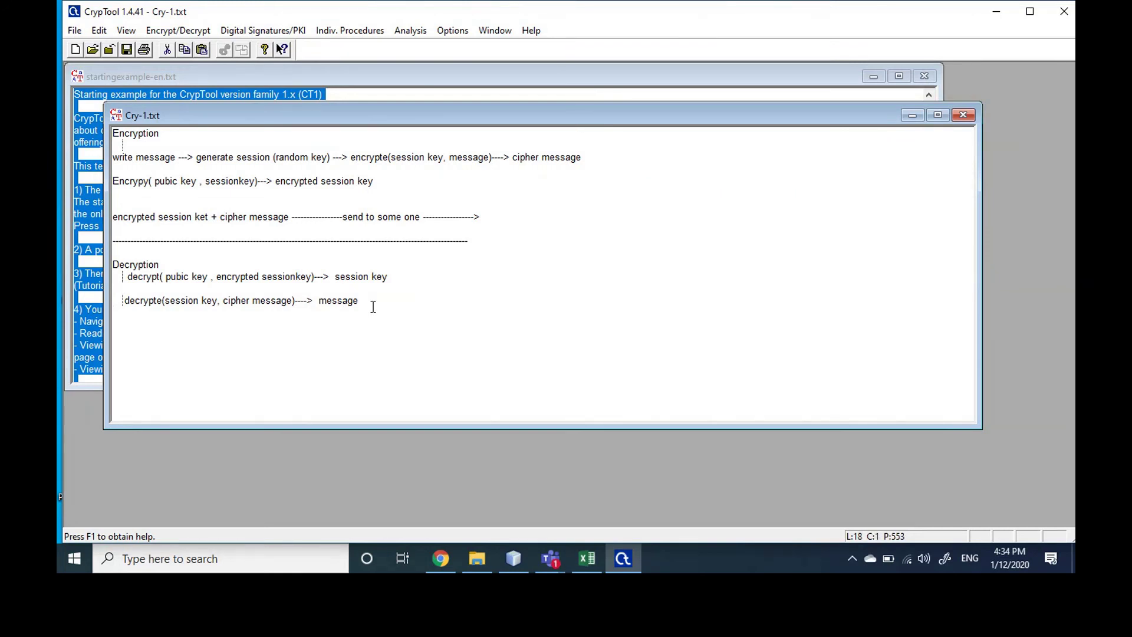